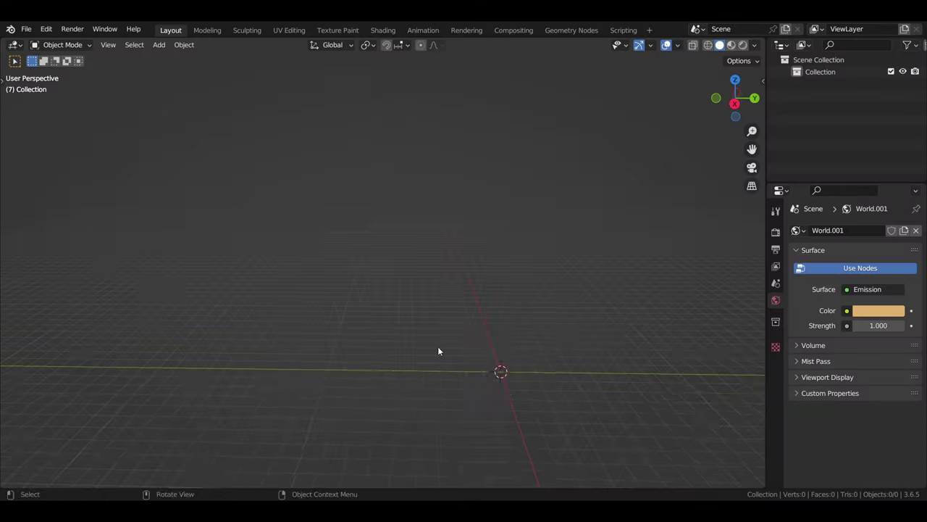
Add a cube to the empty scene as the starting block
{"action": "key", "text": "shift+a"}
{"action": "left_click", "coordinate": [576, 279]}
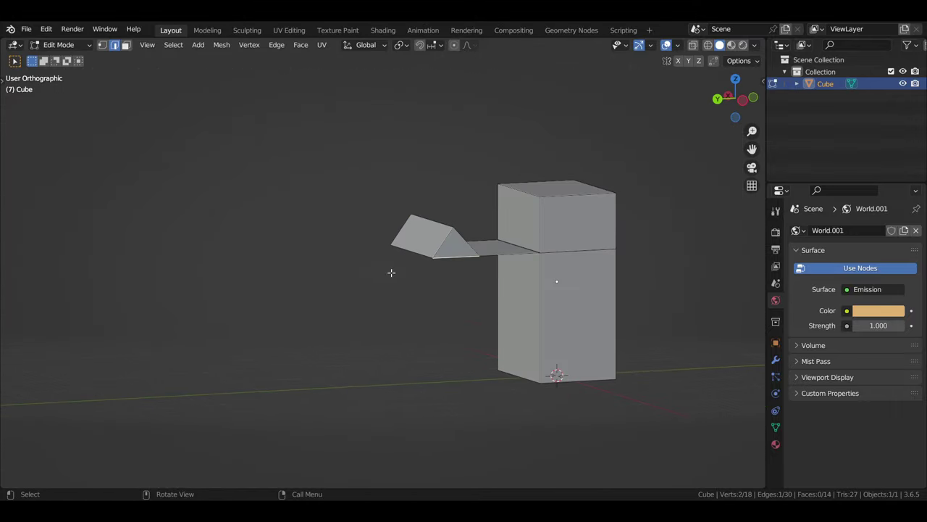
Confirm the extruded piece, then scale the whole block down in Object Mode
{"action": "mouse_move", "coordinate": [392, 272]}
{"action": "middle_mouse_down"}
{"action": "mouse_move", "coordinate": [502, 238]}
{"action": "mouse_move", "coordinate": [558, 328]}
{"action": "middle_mouse_up"}
{"action": "left_click", "coordinate": [549, 388]}
{"action": "mouse_move", "coordinate": [549, 389]}
{"action": "middle_mouse_down"}
{"action": "mouse_move", "coordinate": [557, 424]}
{"action": "mouse_move", "coordinate": [512, 420]}
{"action": "mouse_move", "coordinate": [433, 387]}
{"action": "mouse_move", "coordinate": [439, 321]}
{"action": "middle_mouse_up"}
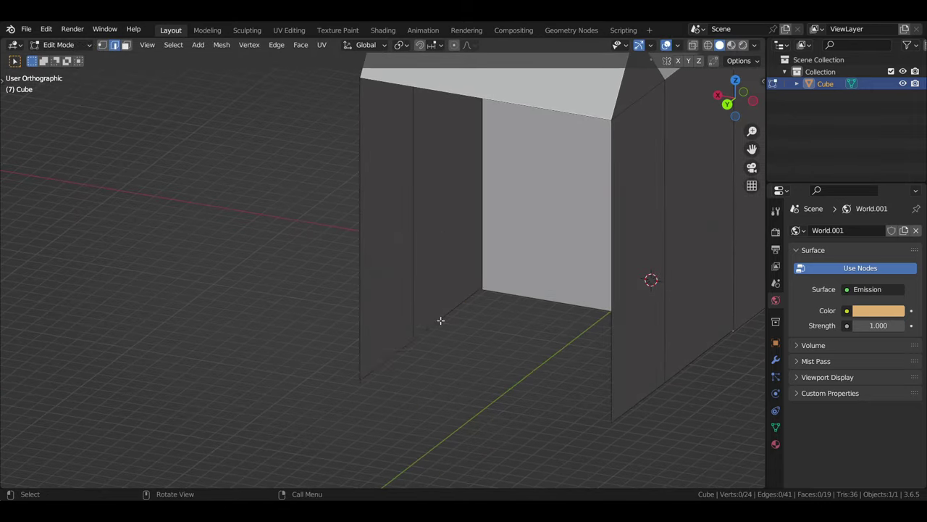
{"action": "scroll", "coordinate": [584, 188], "scroll_direction": "down", "scroll_amount": 3}
{"action": "mouse_move", "coordinate": [584, 188]}
{"action": "middle_mouse_down"}
{"action": "mouse_move", "coordinate": [536, 387]}
{"action": "mouse_move", "coordinate": [416, 273]}
{"action": "mouse_move", "coordinate": [541, 392]}
{"action": "middle_mouse_up"}
{"action": "key", "text": "Tab"}
{"action": "key", "text": "s"}
{"action": "left_click", "coordinate": [521, 389]}
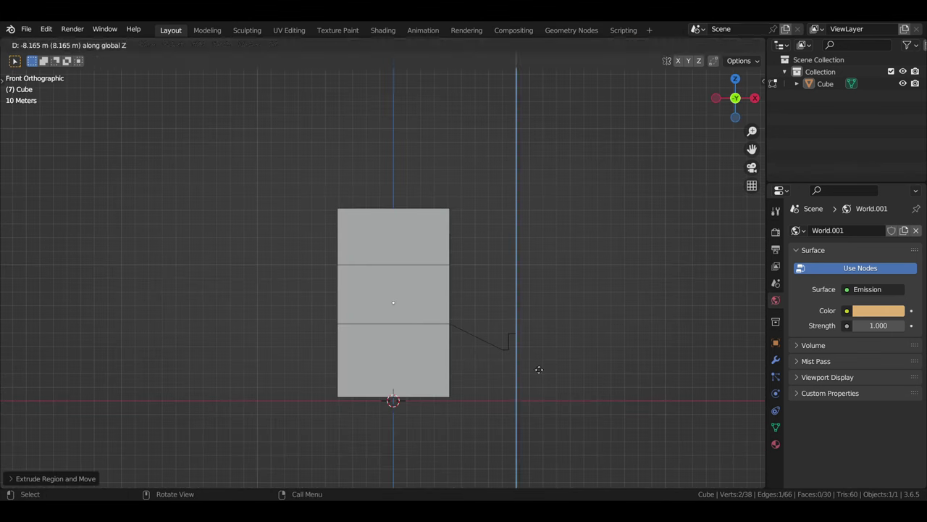
Clean up the notch: dissolve its diagonal edges and fill the gap with a face
{"action": "left_click", "coordinate": [524, 407]}
{"action": "middle_click_drag", "start_coordinate": [524, 407], "coordinate": [544, 391]}
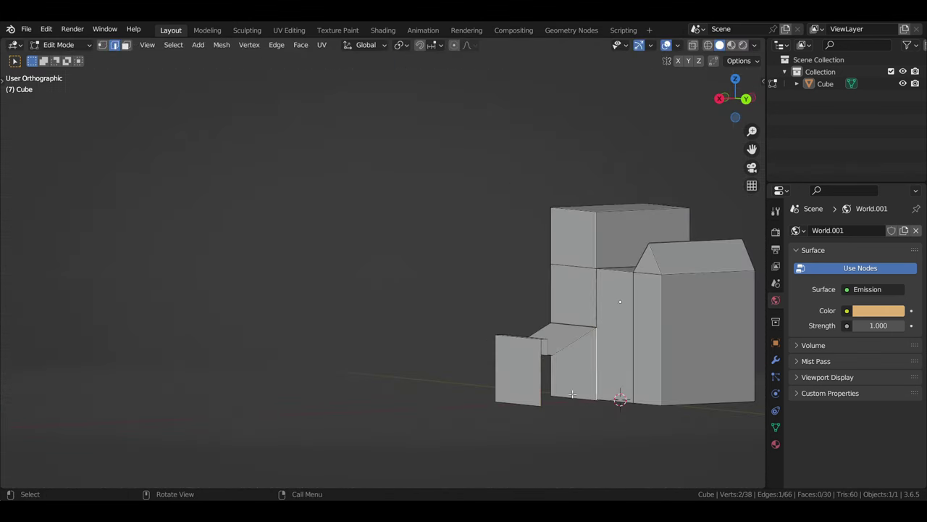
{"action": "key", "text": "ctrl+z"}
{"action": "mouse_move", "coordinate": [563, 444]}
{"action": "middle_mouse_down"}
{"action": "mouse_move", "coordinate": [515, 379]}
{"action": "mouse_move", "coordinate": [603, 348]}
{"action": "mouse_move", "coordinate": [544, 401]}
{"action": "mouse_move", "coordinate": [580, 326]}
{"action": "mouse_move", "coordinate": [530, 315]}
{"action": "mouse_move", "coordinate": [249, 400]}
{"action": "mouse_move", "coordinate": [394, 378]}
{"action": "middle_mouse_up"}
{"action": "key", "text": "ctrl+z"}
{"action": "key", "text": "ctrl+z"}
From the front view, extrude an edge outward as the first stair
{"action": "key", "text": "KP_1"}
{"action": "key", "text": "KP_1"}
{"action": "key", "text": "e"}
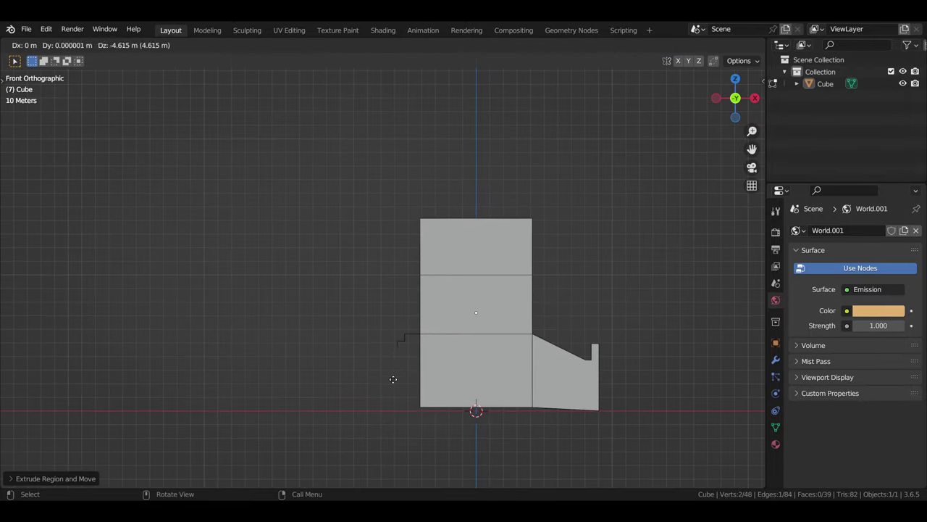
{"action": "left_click", "coordinate": [366, 423]}
{"action": "mouse_move", "coordinate": [366, 423]}
{"action": "middle_mouse_down"}
{"action": "mouse_move", "coordinate": [389, 408]}
{"action": "mouse_move", "coordinate": [338, 381]}
{"action": "middle_mouse_up"}
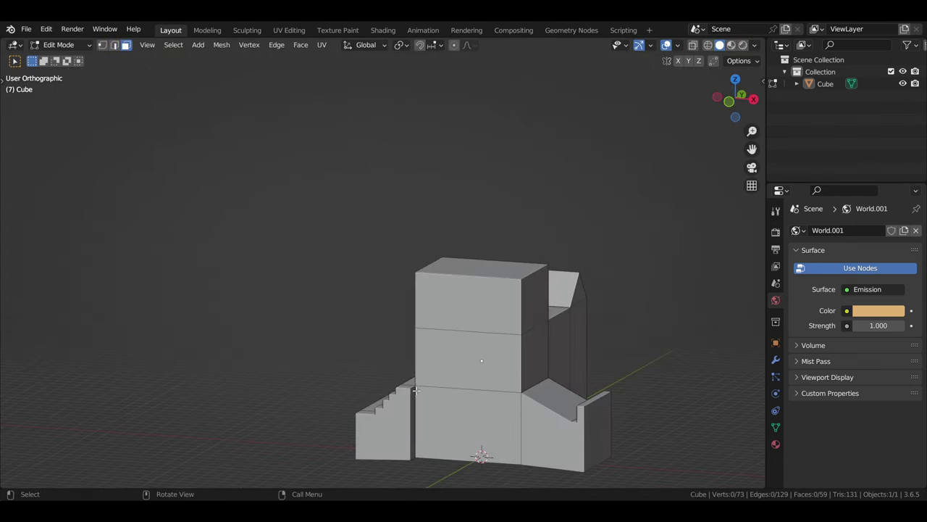
Extrude four more stair edges from the front view to raise the staircase
{"action": "key", "text": "KP_1"}
{"action": "key", "text": "e"}
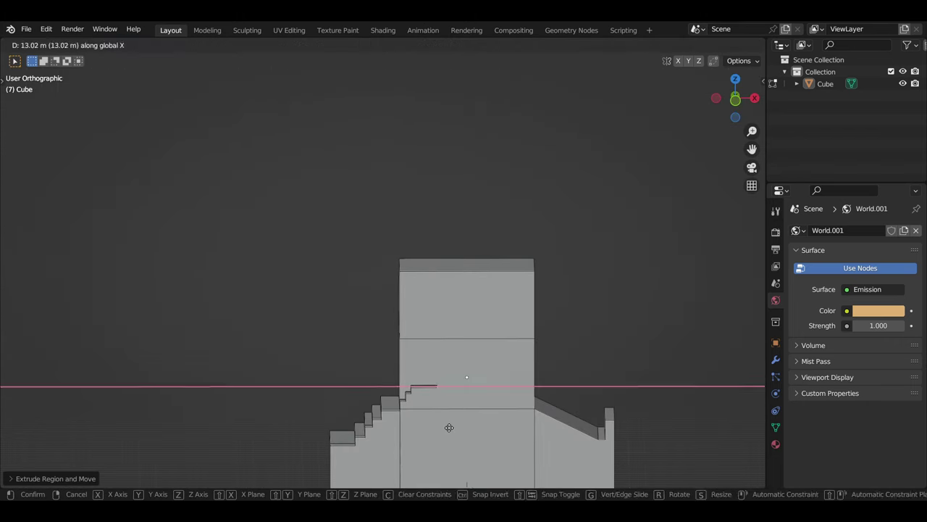
{"action": "key", "text": "KP_1"}
{"action": "key", "text": "e"}
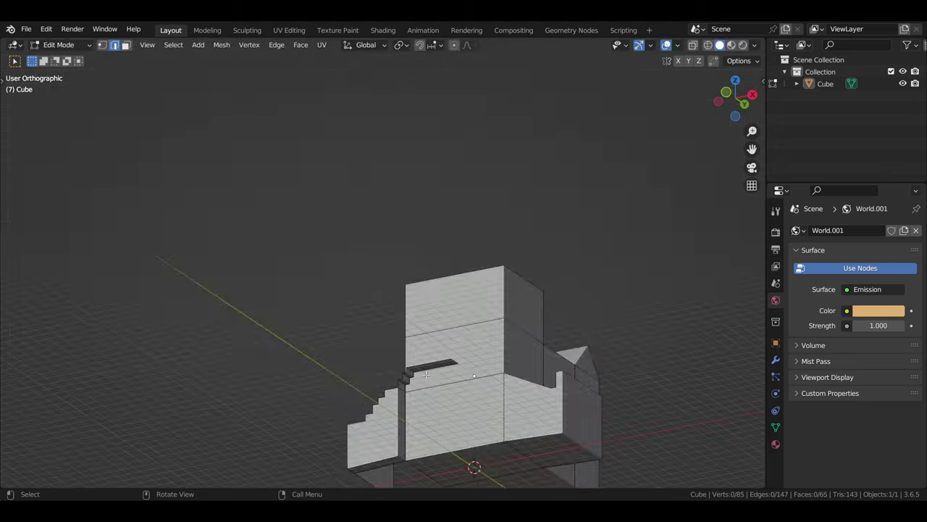
{"action": "middle_click_drag", "start_coordinate": [600, 332], "coordinate": [507, 348]}
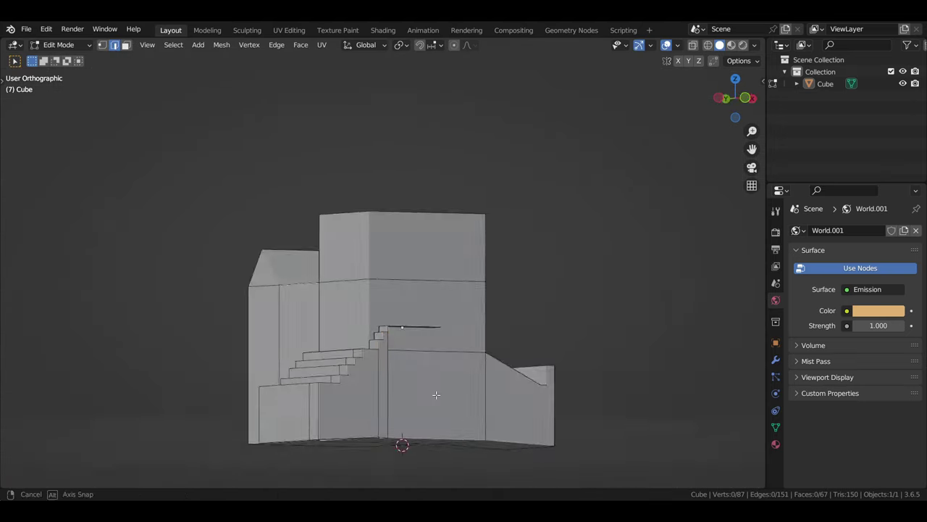
{"action": "key", "text": "e"}
{"action": "mouse_move", "coordinate": [435, 362]}
{"action": "middle_mouse_down"}
{"action": "mouse_move", "coordinate": [410, 372]}
{"action": "mouse_move", "coordinate": [449, 377]}
{"action": "mouse_move", "coordinate": [497, 418]}
{"action": "mouse_move", "coordinate": [398, 294]}
{"action": "middle_mouse_up"}
{"action": "key", "text": "KP_1"}
{"action": "key", "text": "e"}
Loop cut across the block, then inset a face and extrude it upward
{"action": "key", "text": "ctrl+r"}
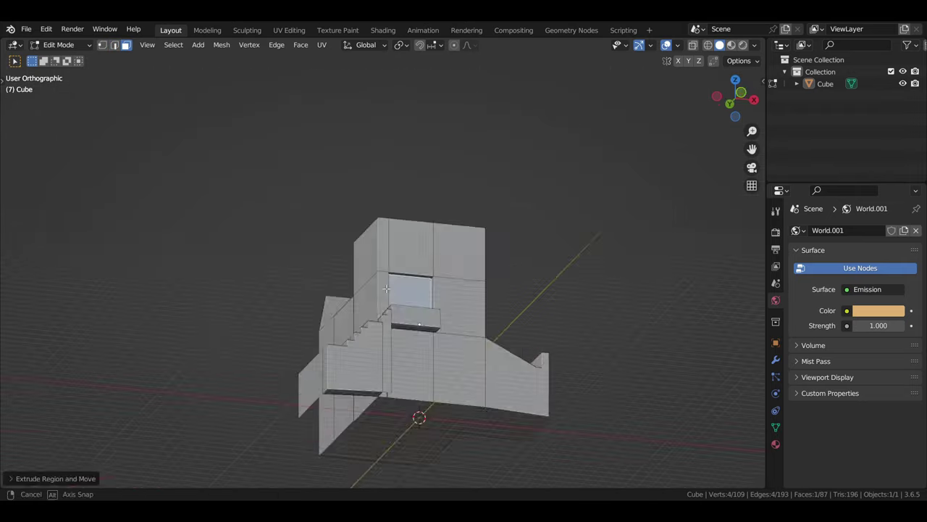
{"action": "mouse_move", "coordinate": [458, 389]}
{"action": "middle_mouse_down"}
{"action": "mouse_move", "coordinate": [315, 381]}
{"action": "mouse_move", "coordinate": [422, 391]}
{"action": "mouse_move", "coordinate": [377, 377]}
{"action": "mouse_move", "coordinate": [326, 384]}
{"action": "mouse_move", "coordinate": [384, 389]}
{"action": "middle_mouse_up"}
{"action": "key", "text": "i"}
{"action": "left_click", "coordinate": [407, 374]}
Move the lower front face for the doorway, dissolve stray edges, and select the upper right face
{"action": "left_click", "coordinate": [384, 389]}
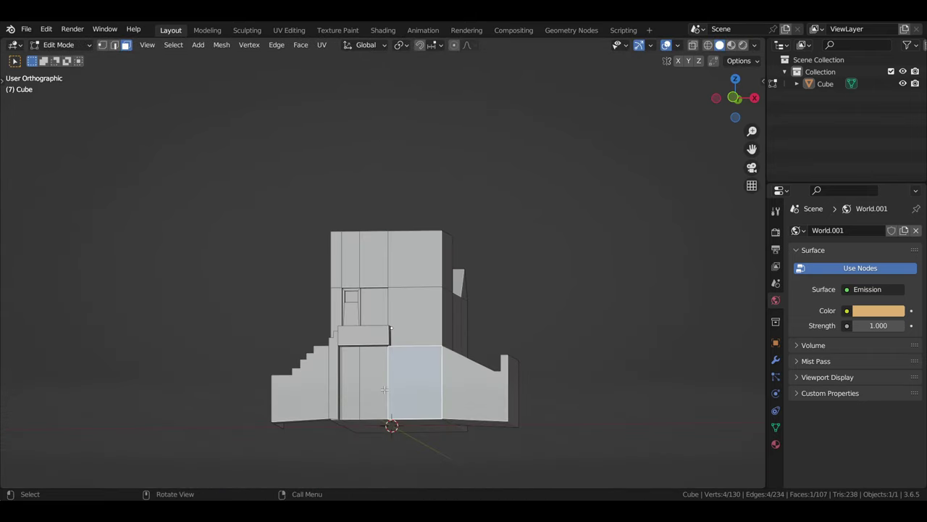
{"action": "left_click", "coordinate": [378, 448]}
{"action": "middle_click_drag", "start_coordinate": [378, 448], "coordinate": [339, 397]}
{"action": "left_click", "coordinate": [294, 427]}
{"action": "middle_click_drag", "start_coordinate": [293, 427], "coordinate": [400, 293]}
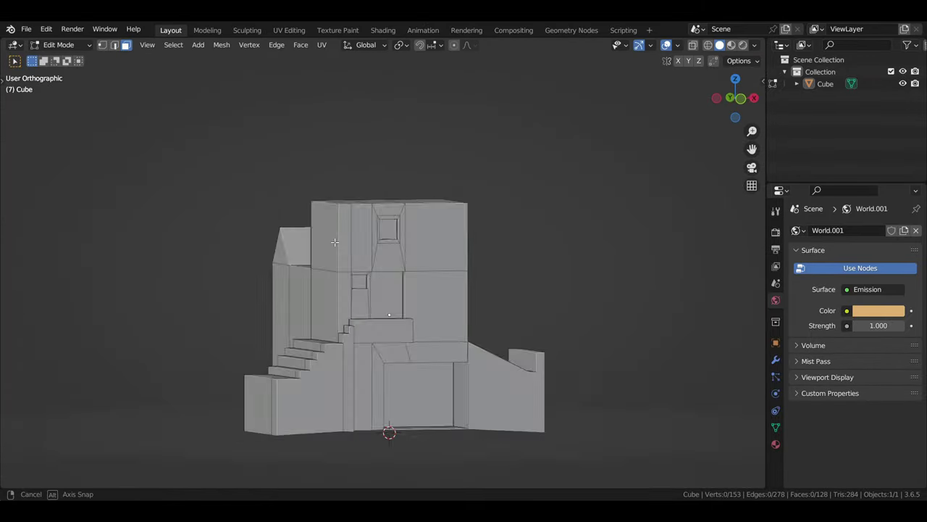
{"action": "middle_click_drag", "start_coordinate": [335, 242], "coordinate": [464, 275]}
{"action": "left_click", "coordinate": [518, 246]}
Inset the upper face into a window and select the edge above the doorway
{"action": "key", "text": "i"}
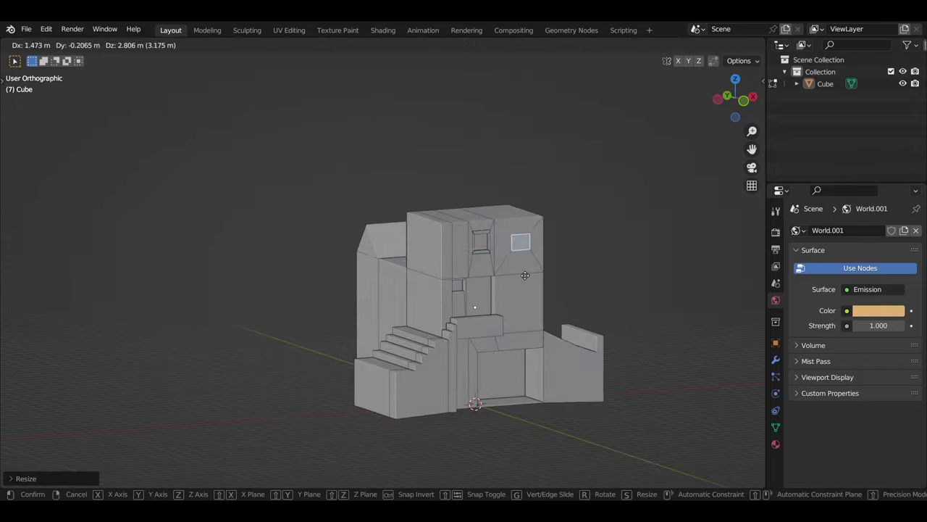
{"action": "left_click", "coordinate": [526, 275]}
{"action": "middle_click_drag", "start_coordinate": [525, 275], "coordinate": [469, 237]}
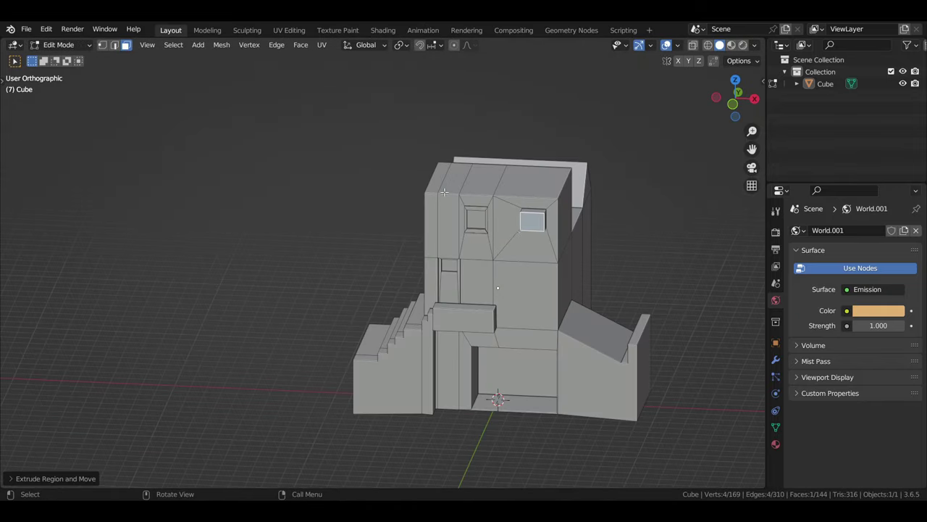
{"action": "key", "text": "2"}
{"action": "middle_click_drag", "start_coordinate": [571, 274], "coordinate": [513, 300]}
{"action": "left_click", "coordinate": [513, 300]}
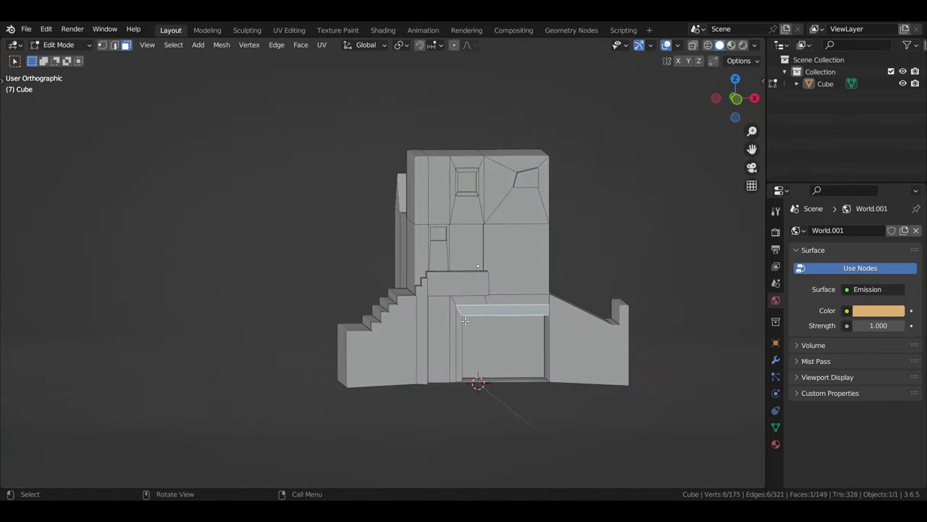
{"action": "middle_click_drag", "start_coordinate": [464, 320], "coordinate": [591, 344]}
Cancel the unwanted inset and shape a window on the building's side
{"action": "key", "text": "ctrl+Tab"}
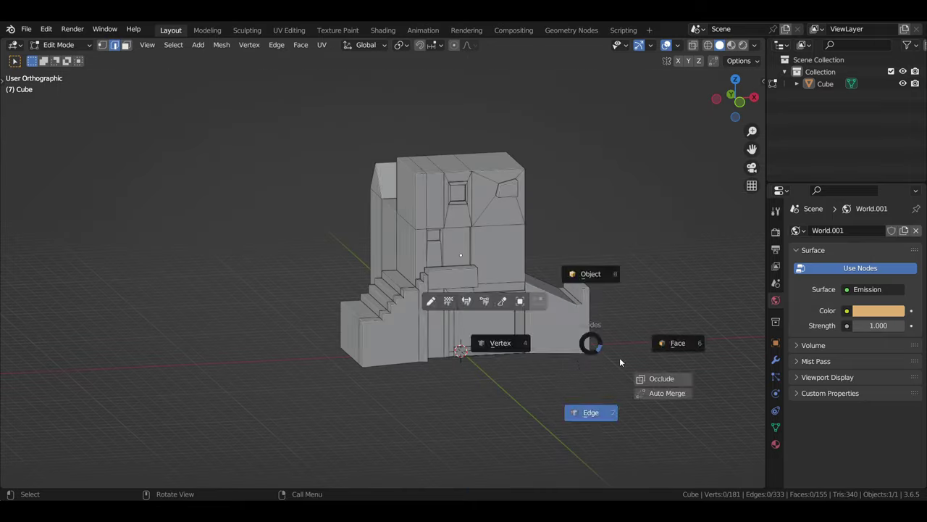
{"action": "key", "text": "Escape"}
{"action": "mouse_move", "coordinate": [597, 436]}
{"action": "middle_mouse_down"}
{"action": "mouse_move", "coordinate": [599, 381]}
{"action": "mouse_move", "coordinate": [586, 373]}
{"action": "middle_mouse_up"}
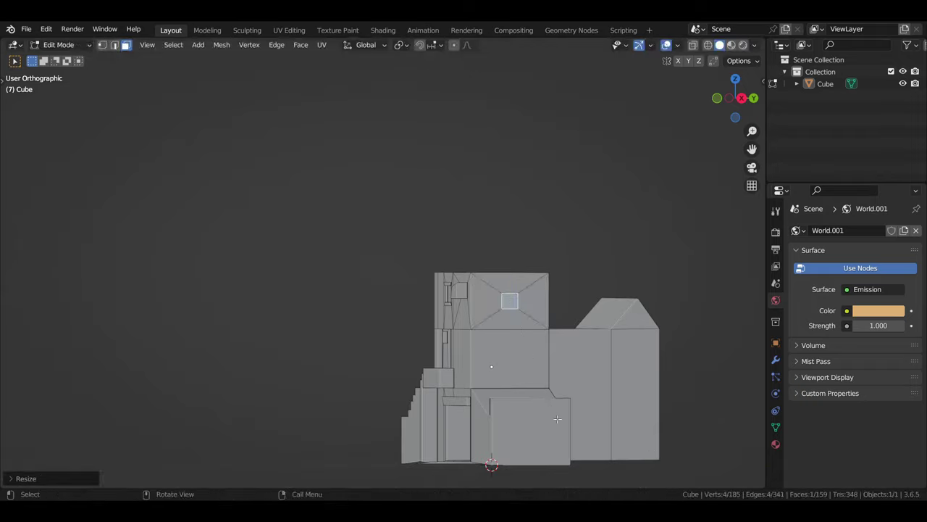
{"action": "key", "text": "s"}
{"action": "key", "text": "e"}
{"action": "left_click", "coordinate": [481, 262]}
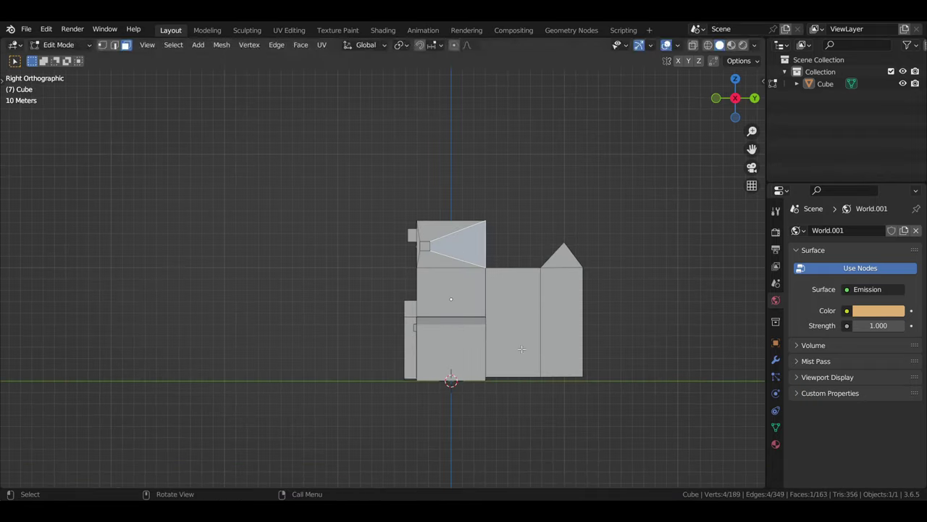
Select the side window face, then return to Object Mode
{"action": "key", "text": "1"}
{"action": "scroll", "coordinate": [522, 349], "scroll_direction": "up", "scroll_amount": 4}
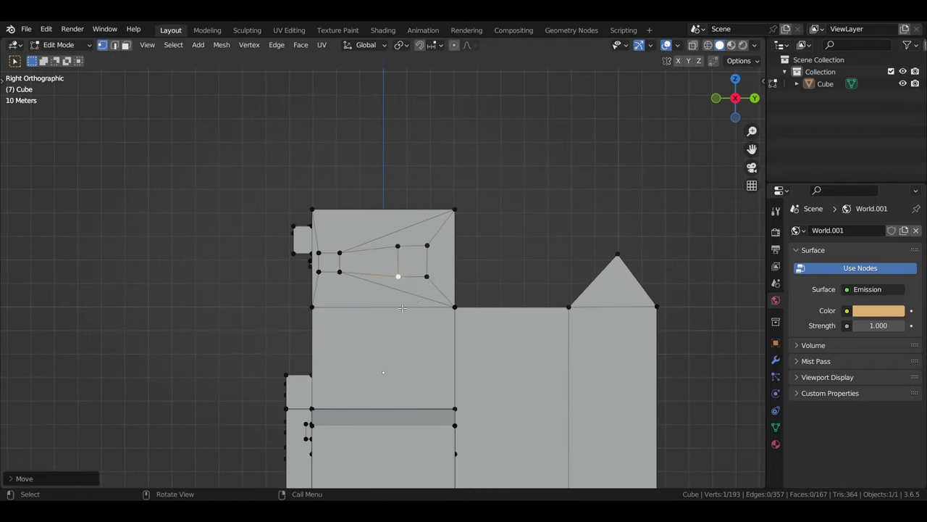
{"action": "middle_click_drag", "start_coordinate": [402, 308], "coordinate": [434, 311]}
{"action": "key", "text": "i"}
{"action": "left_click", "coordinate": [482, 410]}
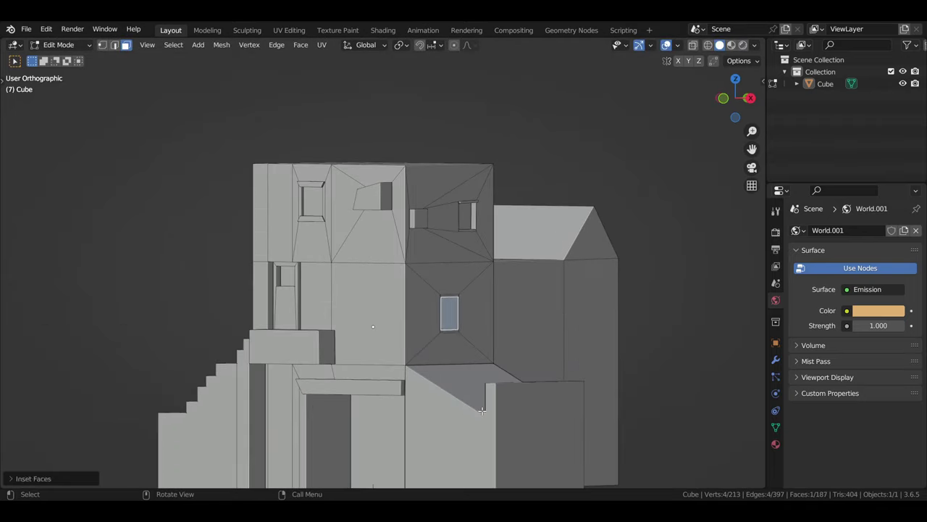
{"action": "scroll", "coordinate": [450, 297], "scroll_direction": "down", "scroll_amount": 3}
{"action": "middle_click_drag", "start_coordinate": [449, 298], "coordinate": [382, 336]}
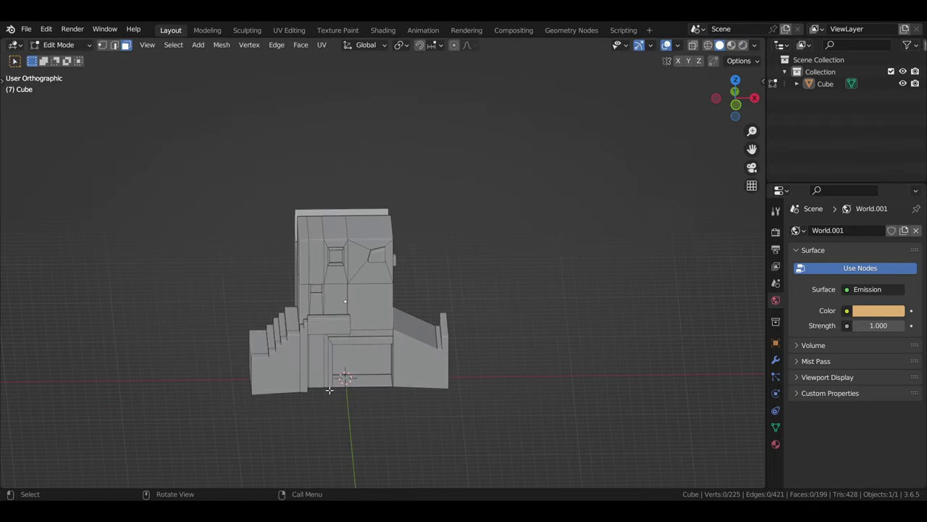
{"action": "middle_click_drag", "start_coordinate": [329, 390], "coordinate": [357, 366]}
{"action": "key", "text": "Tab"}
Add a new cube and scale it down small
{"action": "key", "text": "shift+a"}
{"action": "left_click", "coordinate": [428, 243]}
{"action": "key", "text": "s"}
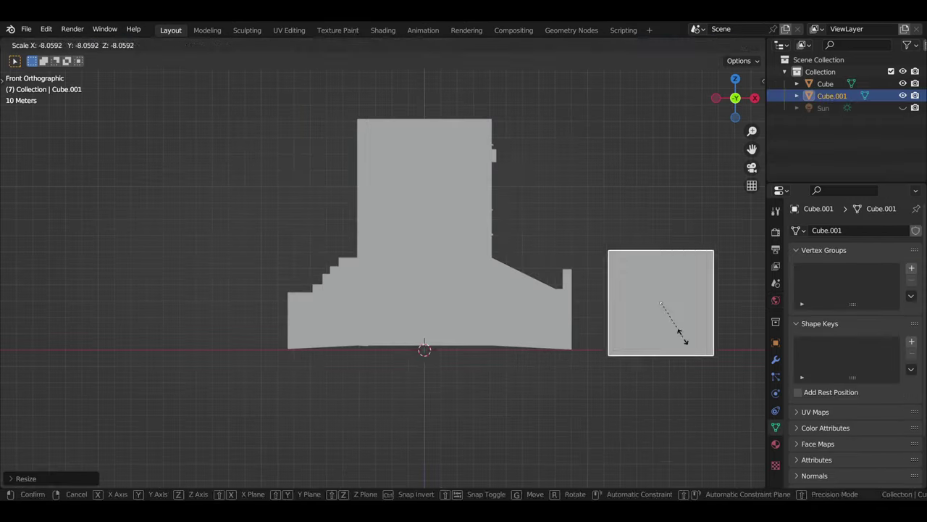
{"action": "left_click", "coordinate": [674, 337]}
{"action": "middle_click_drag", "start_coordinate": [673, 336], "coordinate": [468, 336]}
Add a Subdivision Surface modifier to the small cube
{"action": "left_click", "coordinate": [775, 360]}
{"action": "left_click", "coordinate": [855, 229]}
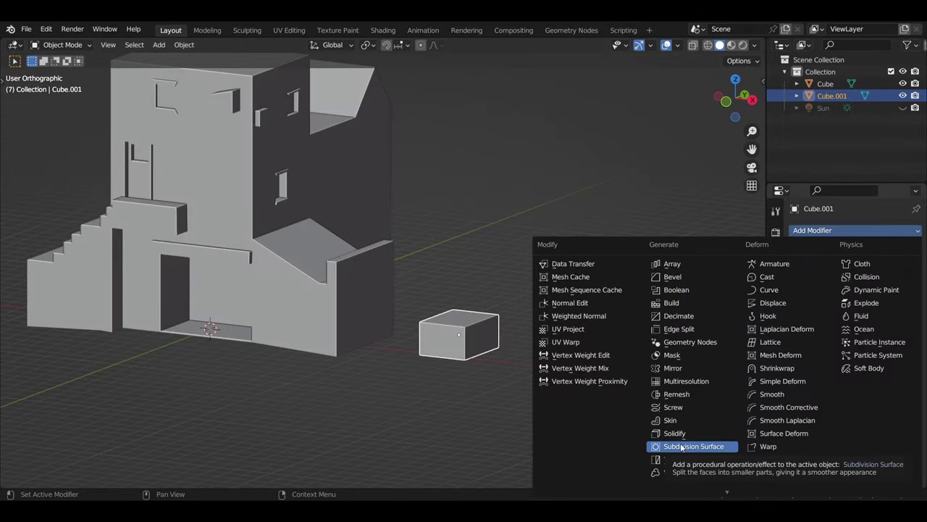
{"action": "left_click", "coordinate": [600, 445]}
{"action": "left_click", "coordinate": [902, 310]}
Raise the cube along Z in front view and apply the subdivision to the mesh
{"action": "key", "text": "KP_1"}
{"action": "key", "text": "g"}
{"action": "key", "text": "z"}
{"action": "left_click", "coordinate": [455, 389]}
{"action": "middle_click_drag", "start_coordinate": [455, 390], "coordinate": [464, 311]}
{"action": "key", "text": "ctrl+a"}
{"action": "left_click", "coordinate": [445, 312]}
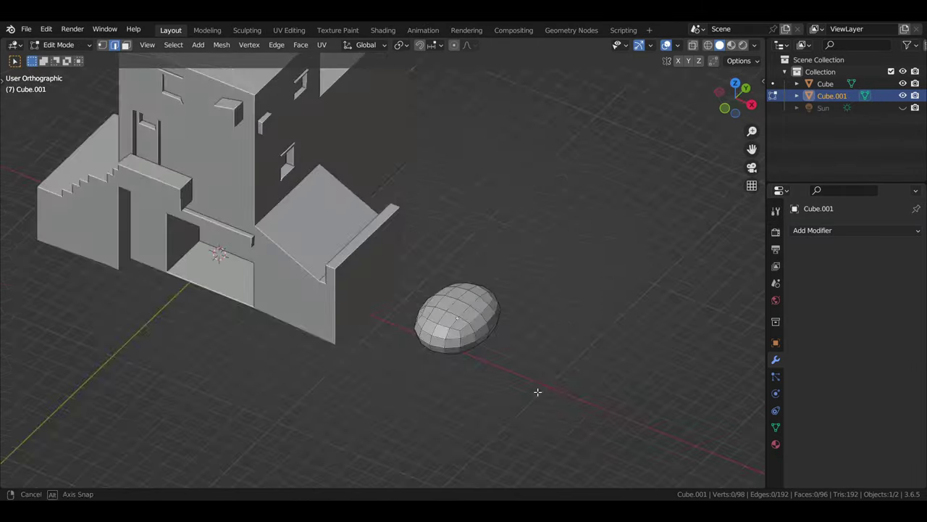
Inset the rounded shape's top face into an angled panel
{"action": "key", "text": "Tab"}
{"action": "left_click", "coordinate": [461, 259]}
{"action": "key", "text": "i"}
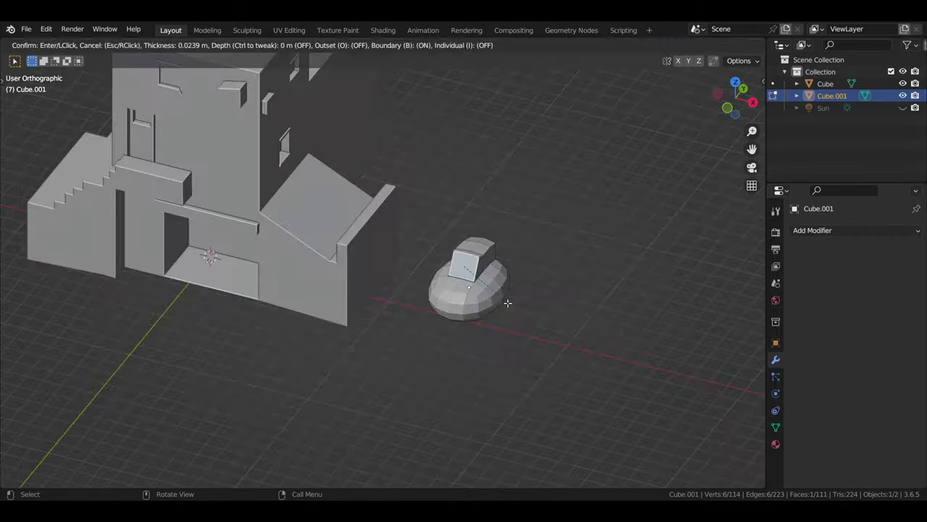
{"action": "left_click", "coordinate": [507, 302]}
{"action": "middle_click_drag", "start_coordinate": [507, 302], "coordinate": [453, 351]}
Separate the middle face loop into a rim piece, try thickness, then merge it back
{"action": "left_click", "coordinate": [406, 329], "text": "alt"}
{"action": "key", "text": "p"}
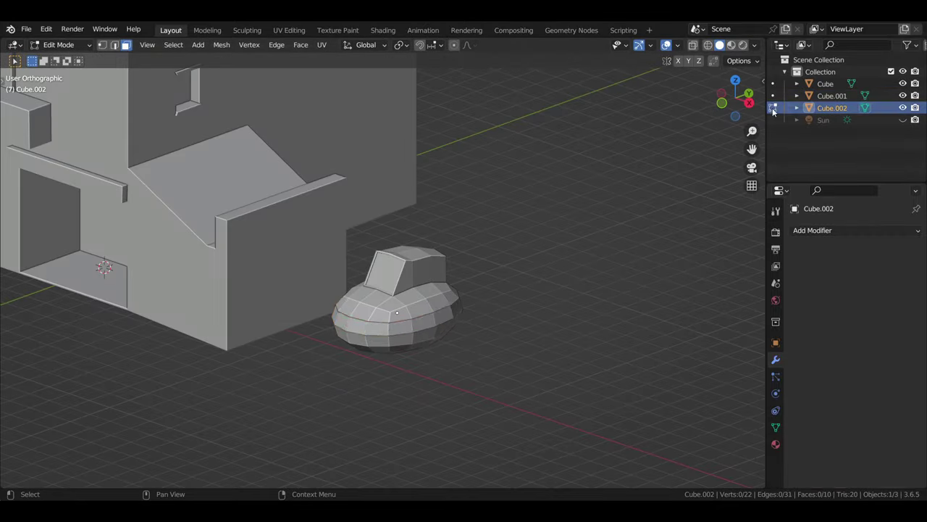
{"action": "left_click", "coordinate": [831, 107]}
{"action": "left_click", "coordinate": [855, 229]}
{"action": "left_click", "coordinate": [846, 277]}
{"action": "key", "text": "Tab"}
{"action": "key", "text": "ctrl+a"}
{"action": "middle_click_drag", "start_coordinate": [547, 332], "coordinate": [467, 382]}
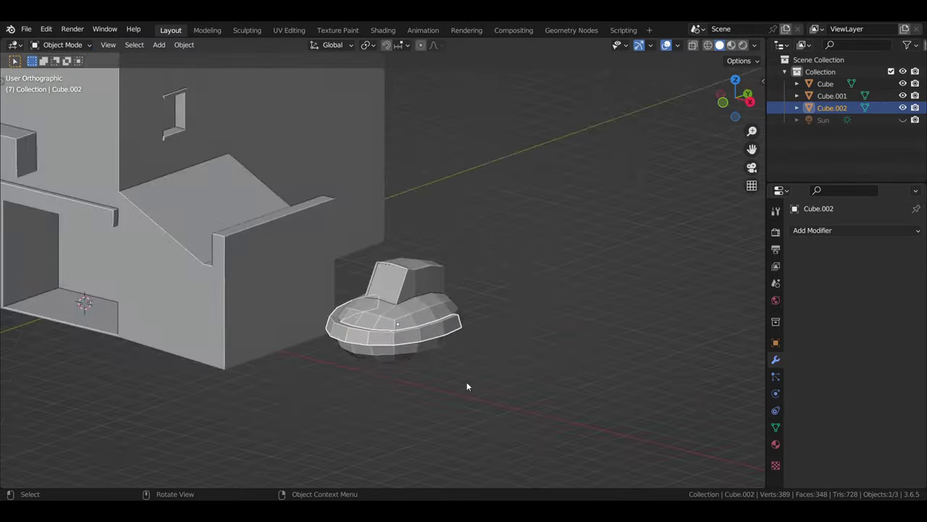
Loop cut around the shape and extrude a rim face outward
{"action": "key", "text": "ctrl+j"}
{"action": "key", "text": "ctrl+Tab"}
{"action": "key", "text": "ctrl+r"}
{"action": "left_click", "coordinate": [332, 354]}
{"action": "left_click", "coordinate": [341, 368]}
{"action": "key", "text": "e"}
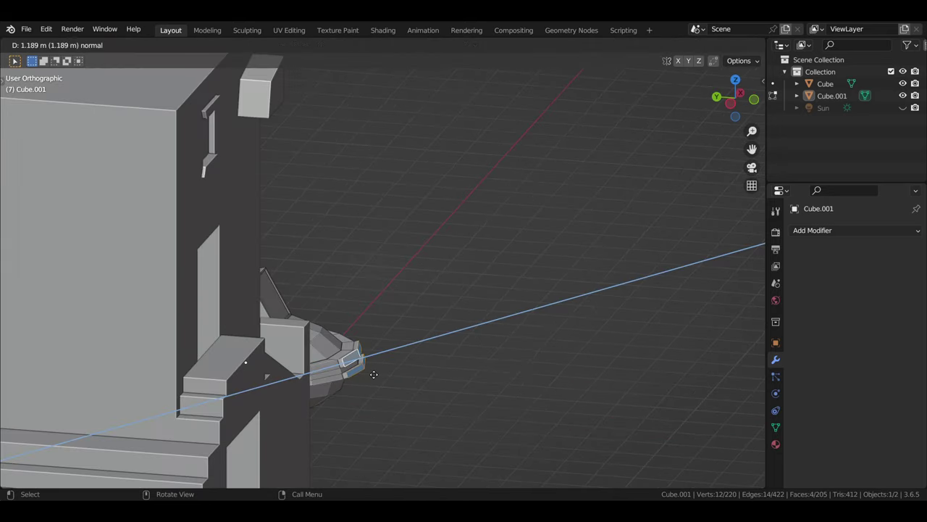
{"action": "left_click", "coordinate": [370, 370]}
{"action": "mouse_move", "coordinate": [370, 370]}
{"action": "middle_mouse_down"}
{"action": "mouse_move", "coordinate": [476, 401]}
{"action": "mouse_move", "coordinate": [439, 430]}
{"action": "mouse_move", "coordinate": [412, 415]}
{"action": "middle_mouse_up"}
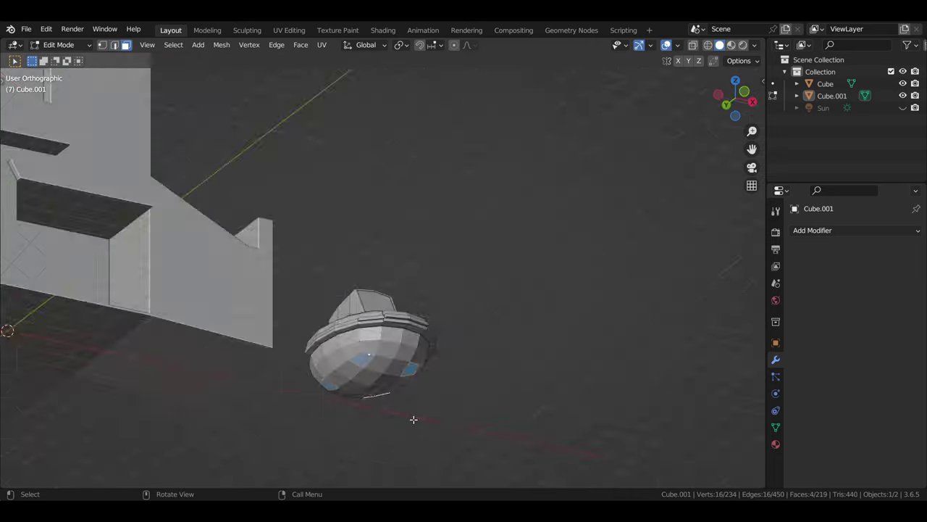
Extrude four short legs straight down from the boat piece's underside
{"action": "key", "text": "e"}
{"action": "key", "text": "s"}
{"action": "mouse_move", "coordinate": [352, 441]}
{"action": "middle_mouse_down"}
{"action": "mouse_move", "coordinate": [453, 286]}
{"action": "mouse_move", "coordinate": [439, 244]}
{"action": "middle_mouse_up"}
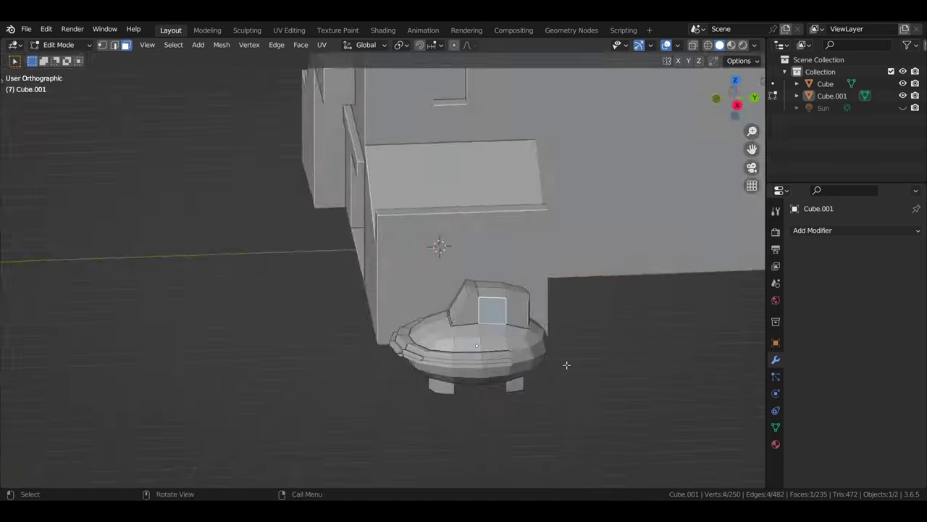
{"action": "key", "text": "Tab"}
{"action": "key", "text": "KP_1"}
{"action": "mouse_move", "coordinate": [380, 382]}
{"action": "middle_mouse_down"}
{"action": "mouse_move", "coordinate": [392, 337]}
{"action": "mouse_move", "coordinate": [376, 377]}
{"action": "middle_mouse_up"}
Position the boat piece under the building's archway, then deselect everything
{"action": "left_click", "coordinate": [357, 423]}
{"action": "key", "text": "Tab"}
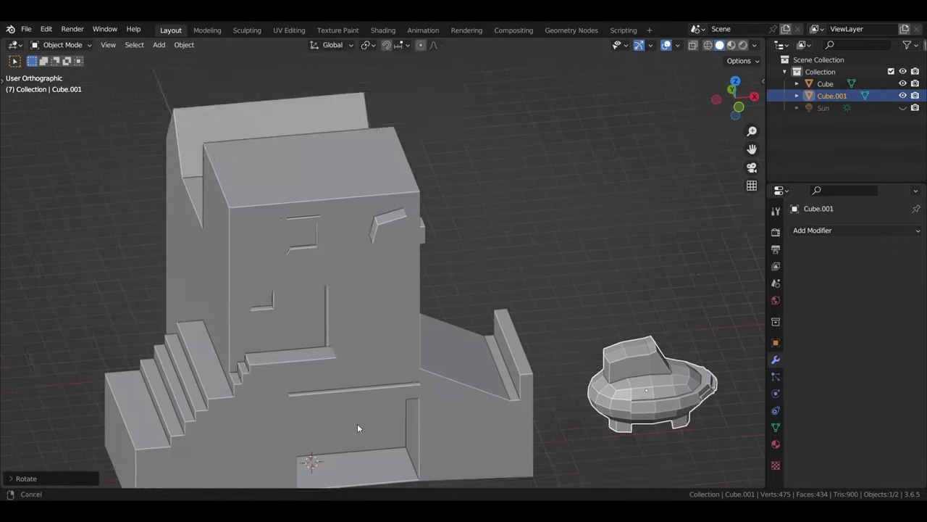
{"action": "left_click", "coordinate": [348, 355]}
{"action": "key", "text": "shift+s"}
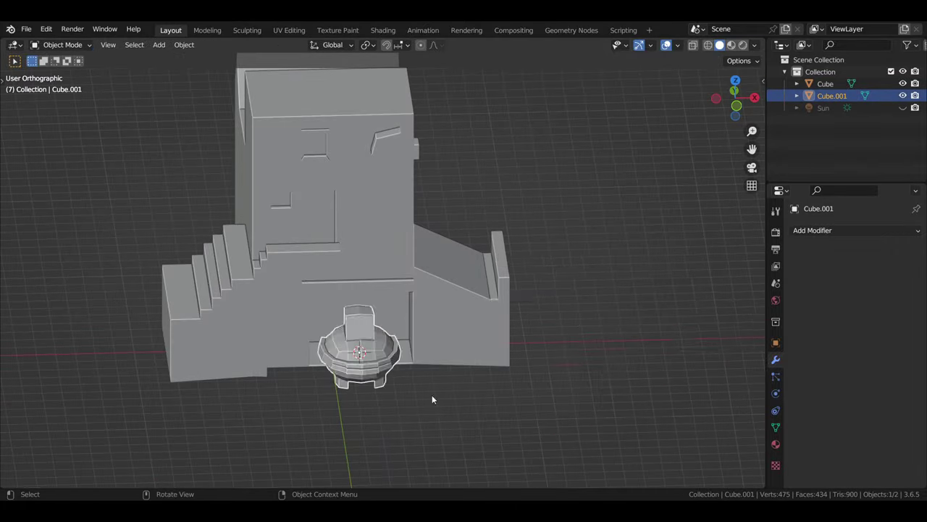
{"action": "middle_click_drag", "start_coordinate": [432, 395], "coordinate": [396, 404]}
{"action": "key", "text": "KP_1"}
{"action": "left_click", "coordinate": [381, 369]}
{"action": "middle_click_drag", "start_coordinate": [381, 369], "coordinate": [461, 394]}
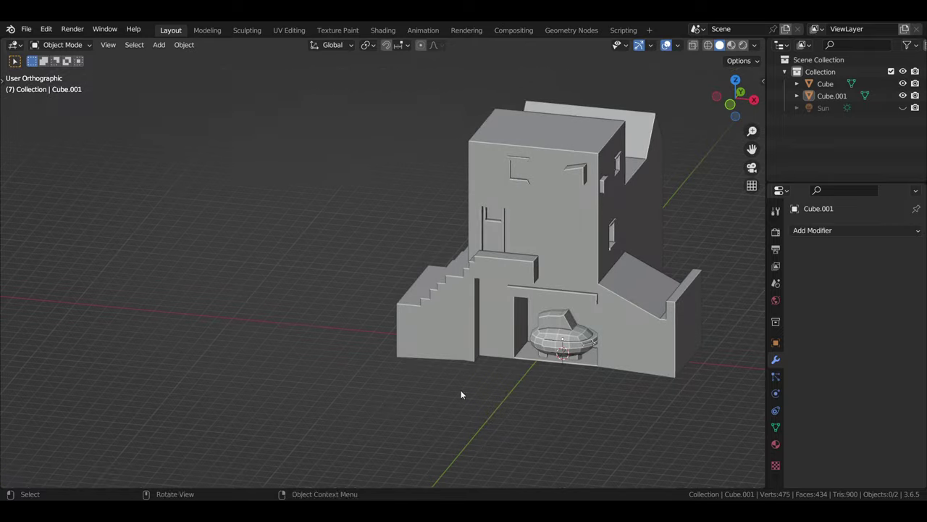
Add a cylinder to serve as a barrel
{"action": "key", "text": "shift+a"}
{"action": "left_click", "coordinate": [412, 379]}
{"action": "mouse_move", "coordinate": [411, 378]}
{"action": "middle_mouse_down"}
{"action": "mouse_move", "coordinate": [522, 352]}
{"action": "mouse_move", "coordinate": [452, 395]}
{"action": "mouse_move", "coordinate": [469, 360]}
{"action": "mouse_move", "coordinate": [455, 387]}
{"action": "mouse_move", "coordinate": [435, 372]}
{"action": "mouse_move", "coordinate": [483, 357]}
{"action": "mouse_move", "coordinate": [435, 406]}
{"action": "middle_mouse_up"}
Duplicate the barrel cylinder and slide the second barrel along Y beside the stairs
{"action": "key", "text": "shift+d"}
{"action": "left_click", "coordinate": [441, 352]}
{"action": "key", "text": "g"}
{"action": "key", "text": "y"}
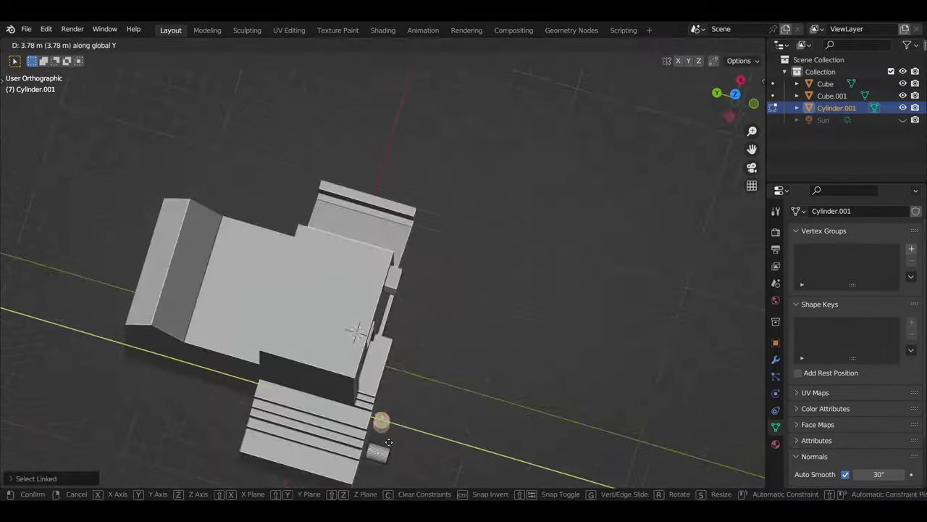
{"action": "left_click", "coordinate": [388, 441]}
Knife-cut a new edge across the main building's wall in Edit Mode
{"action": "middle_click_drag", "start_coordinate": [388, 442], "coordinate": [507, 402]}
{"action": "left_click", "coordinate": [507, 403]}
{"action": "key", "text": "Tab"}
{"action": "mouse_move", "coordinate": [155, 437]}
{"action": "middle_mouse_down"}
{"action": "mouse_move", "coordinate": [479, 331]}
{"action": "mouse_move", "coordinate": [618, 320]}
{"action": "mouse_move", "coordinate": [478, 290]}
{"action": "middle_mouse_up"}
{"action": "key", "text": "k"}
{"action": "left_click", "coordinate": [483, 240]}
{"action": "key", "text": "Return"}
Inset a wall face and extrude it outward from the building
{"action": "mouse_move", "coordinate": [364, 267]}
{"action": "middle_mouse_down"}
{"action": "mouse_move", "coordinate": [448, 276]}
{"action": "mouse_move", "coordinate": [654, 186]}
{"action": "middle_mouse_up"}
{"action": "left_click", "coordinate": [448, 276], "text": "alt"}
{"action": "left_click", "coordinate": [690, 241]}
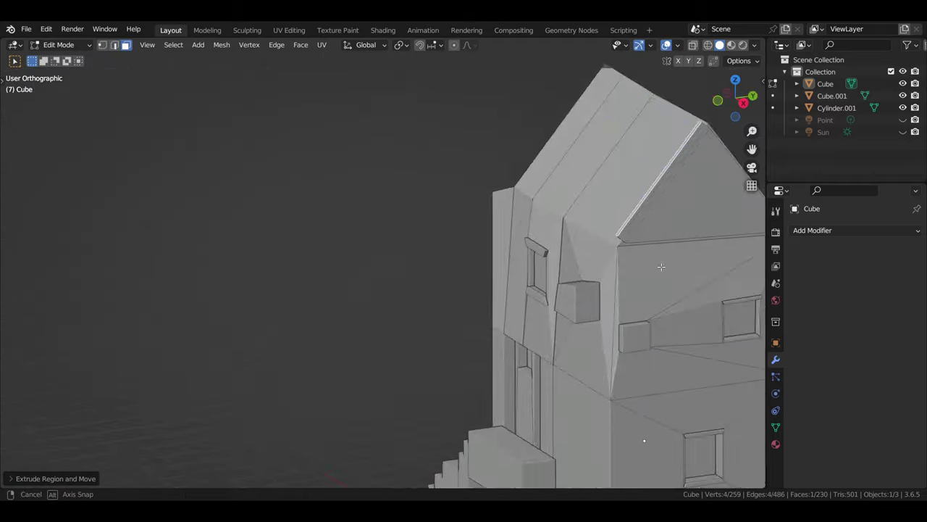
{"action": "mouse_move", "coordinate": [565, 257]}
{"action": "middle_mouse_down"}
{"action": "mouse_move", "coordinate": [547, 281]}
{"action": "mouse_move", "coordinate": [464, 275]}
{"action": "mouse_move", "coordinate": [413, 249]}
{"action": "middle_mouse_up"}
{"action": "key", "text": "e"}
{"action": "left_click", "coordinate": [547, 282]}
{"action": "right_click", "coordinate": [414, 248]}
Fill a new face between the two roof edges and select it
{"action": "key", "text": "Escape"}
{"action": "key", "text": "Tab"}
{"action": "left_click", "coordinate": [468, 266]}
{"action": "mouse_move", "coordinate": [468, 266]}
{"action": "middle_mouse_down"}
{"action": "mouse_move", "coordinate": [391, 387]}
{"action": "mouse_move", "coordinate": [203, 314]}
{"action": "mouse_move", "coordinate": [315, 308]}
{"action": "mouse_move", "coordinate": [321, 381]}
{"action": "middle_mouse_up"}
{"action": "left_click", "coordinate": [315, 308], "text": "shift"}
{"action": "key", "text": "f"}
{"action": "key", "text": "ctrl+Tab"}
{"action": "left_click", "coordinate": [410, 381]}
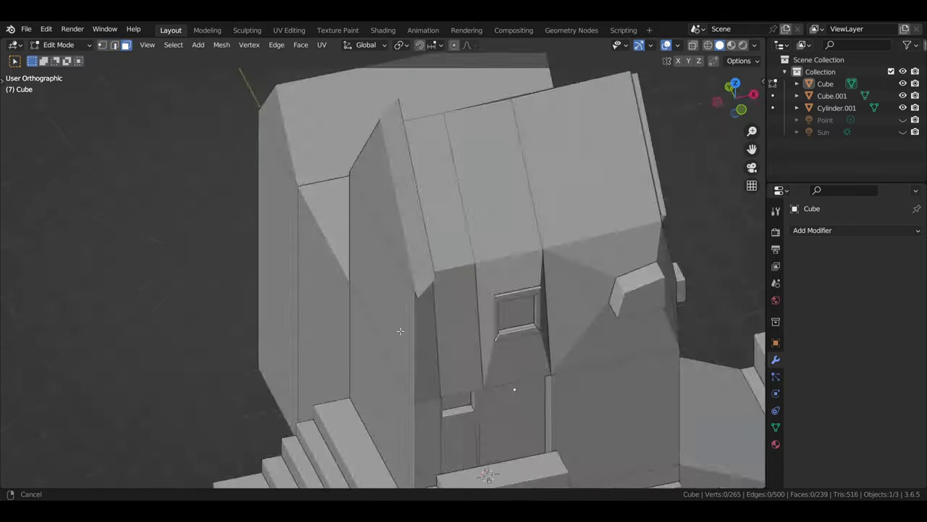
Scale and reposition the new roof face
{"action": "scroll", "coordinate": [435, 326], "scroll_direction": "down", "scroll_amount": 3}
{"action": "mouse_move", "coordinate": [434, 326]}
{"action": "middle_mouse_down"}
{"action": "mouse_move", "coordinate": [705, 322]}
{"action": "mouse_move", "coordinate": [579, 362]}
{"action": "mouse_move", "coordinate": [578, 400]}
{"action": "middle_mouse_up"}
{"action": "key", "text": "s"}
{"action": "key", "text": "g"}
{"action": "key", "text": "alt+a"}
{"action": "key", "text": "KP_1"}
Shift the roof selection along the X axis to form the pitched roof
{"action": "key", "text": "g"}
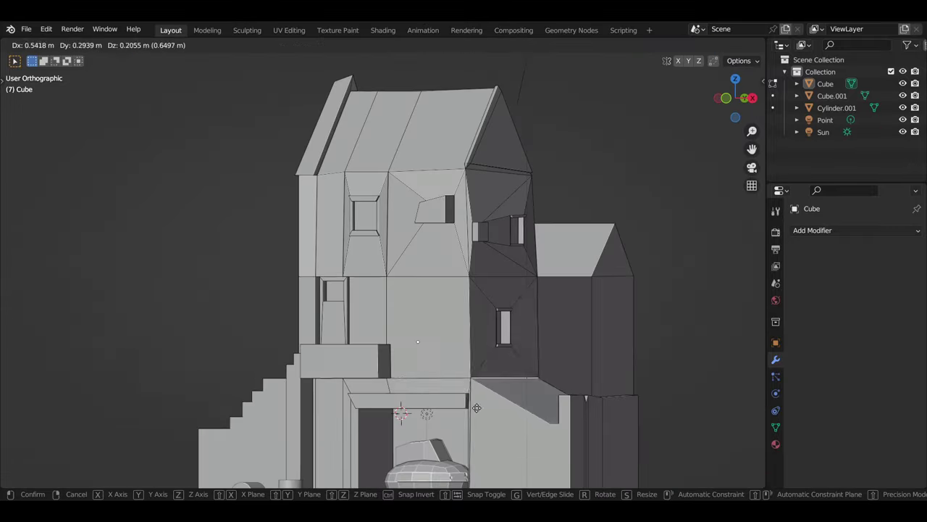
{"action": "key", "text": "x"}
{"action": "key", "text": "3"}
{"action": "key", "text": "alt+a"}
{"action": "mouse_move", "coordinate": [516, 271]}
{"action": "middle_mouse_down"}
{"action": "mouse_move", "coordinate": [471, 319]}
{"action": "mouse_move", "coordinate": [377, 373]}
{"action": "middle_mouse_up"}
{"action": "key", "text": "alt+a"}
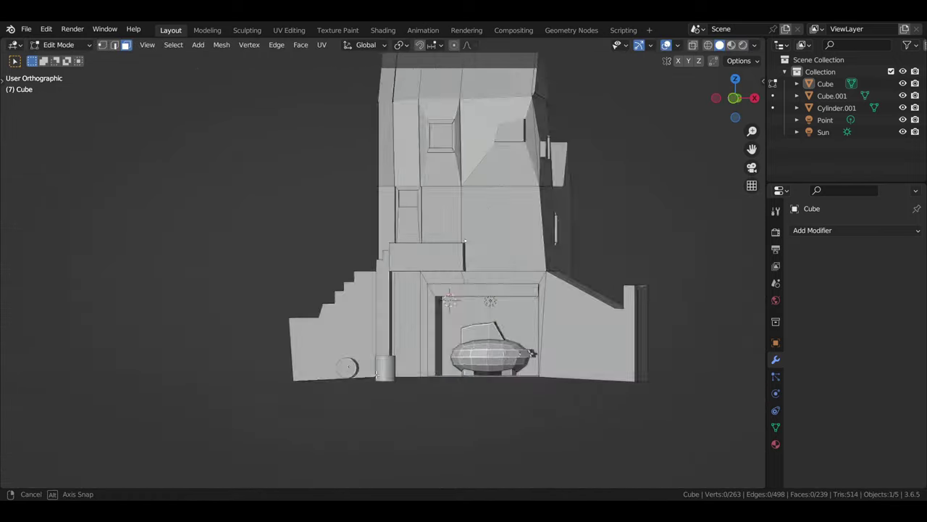
{"action": "mouse_move", "coordinate": [502, 244]}
{"action": "middle_mouse_down"}
{"action": "mouse_move", "coordinate": [469, 303]}
{"action": "mouse_move", "coordinate": [433, 219]}
{"action": "middle_mouse_up"}
{"action": "key", "text": "Escape"}
{"action": "key", "text": "Escape"}
Loop-cut across the roof and extrude a roof edge for the dormer
{"action": "key", "text": "ctrl+r"}
{"action": "left_click", "coordinate": [434, 219]}
{"action": "left_click", "coordinate": [433, 218]}
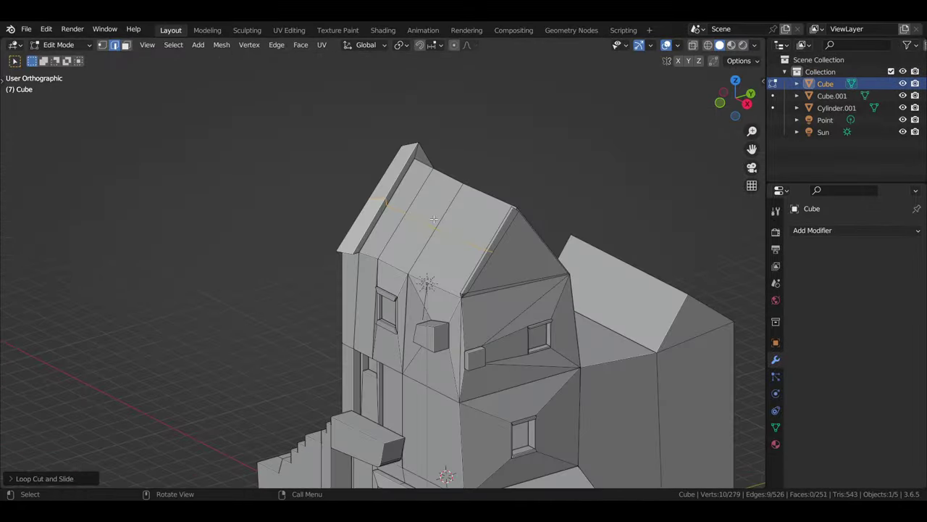
{"action": "left_click", "coordinate": [433, 218]}
{"action": "key", "text": "KP_3"}
{"action": "key", "text": "e"}
{"action": "left_click", "coordinate": [406, 237]}
{"action": "mouse_move", "coordinate": [405, 237]}
{"action": "middle_mouse_down"}
{"action": "mouse_move", "coordinate": [261, 282]}
{"action": "mouse_move", "coordinate": [527, 321]}
{"action": "middle_mouse_up"}
{"action": "key", "text": "KP_1"}
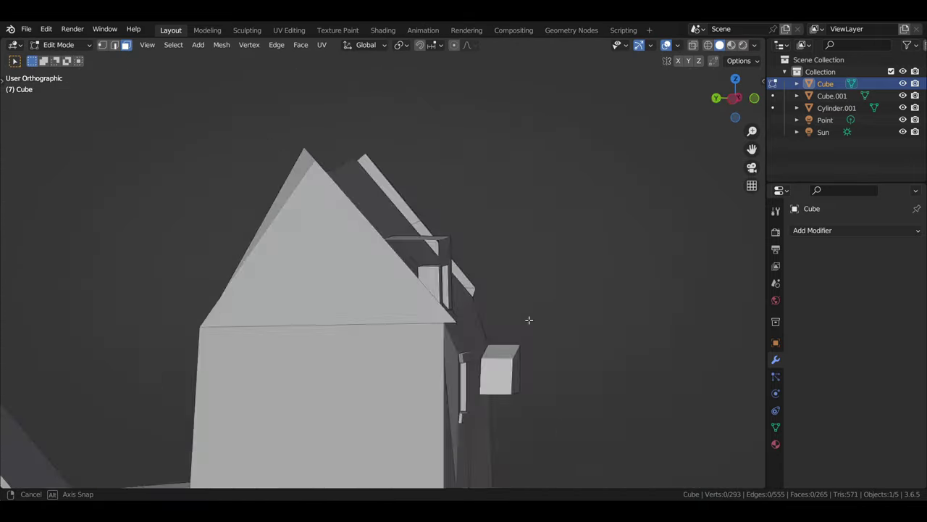
Loop-cut around the window and recess the window face into the wall
{"action": "key", "text": "ctrl+r"}
{"action": "left_click", "coordinate": [527, 321]}
{"action": "left_click", "coordinate": [483, 303]}
{"action": "key", "text": "e"}
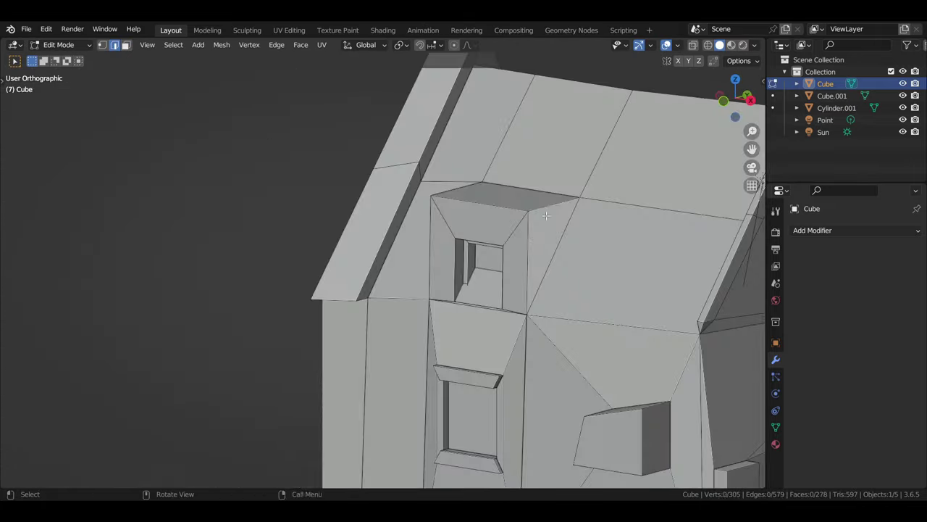
{"action": "middle_click_drag", "start_coordinate": [481, 331], "coordinate": [471, 207]}
{"action": "left_click", "coordinate": [471, 206]}
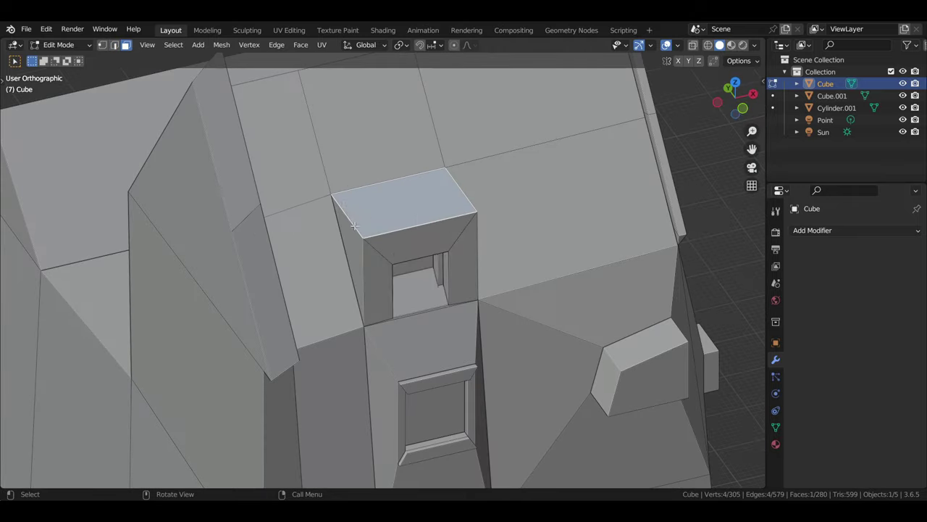
Knife-cut across the window box top and raise the edge on Z into a peak
{"action": "left_click", "coordinate": [420, 230]}
{"action": "key", "text": "KP_7"}
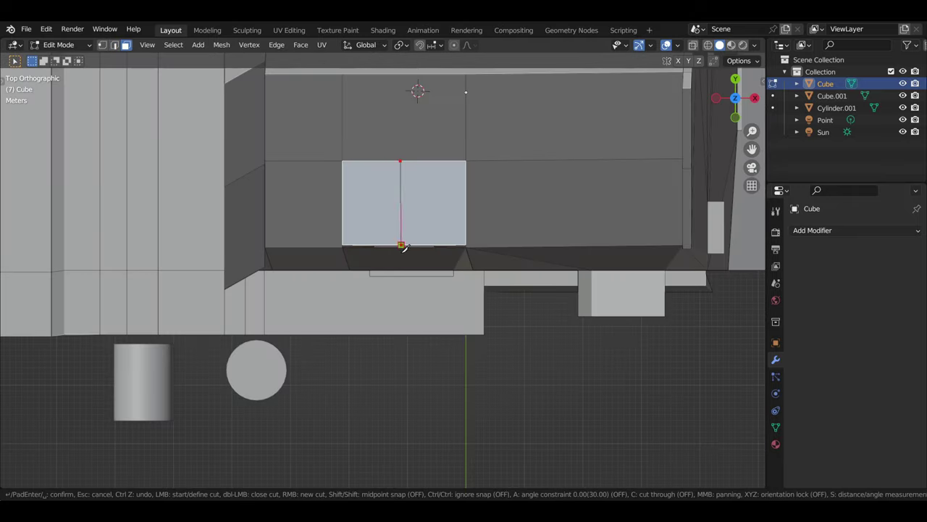
{"action": "key", "text": "Return"}
{"action": "mouse_move", "coordinate": [403, 247]}
{"action": "middle_mouse_down"}
{"action": "mouse_move", "coordinate": [377, 217]}
{"action": "mouse_move", "coordinate": [362, 302]}
{"action": "middle_mouse_up"}
{"action": "key", "text": "g"}
{"action": "key", "text": "z"}
{"action": "left_click", "coordinate": [377, 217]}
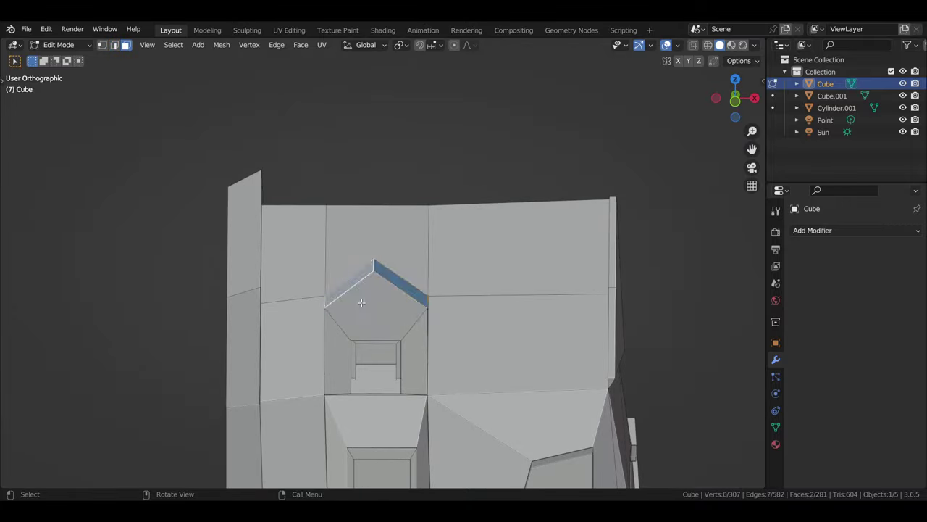
Adjust the dormer selection vertically along Z from the front view
{"action": "middle_click_drag", "start_coordinate": [363, 260], "coordinate": [377, 290]}
{"action": "key", "text": "KP_1"}
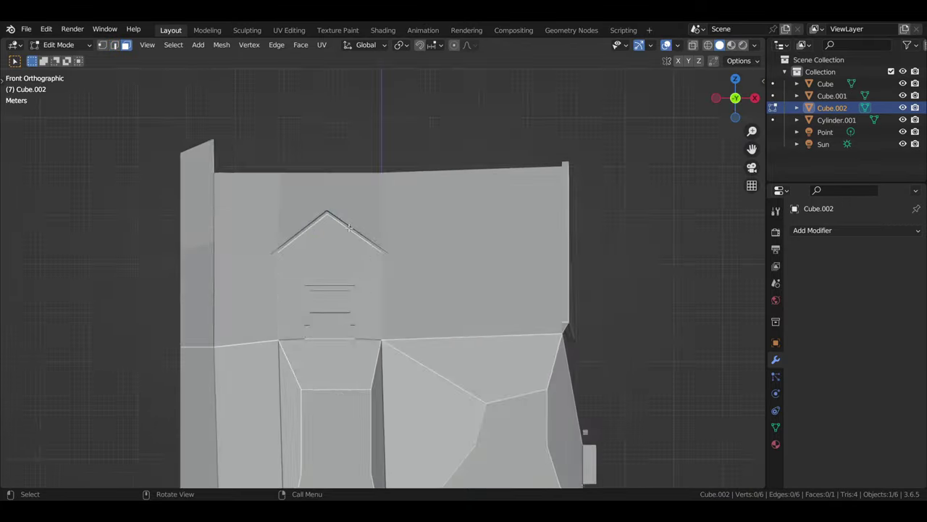
{"action": "key", "text": "g"}
{"action": "key", "text": "z"}
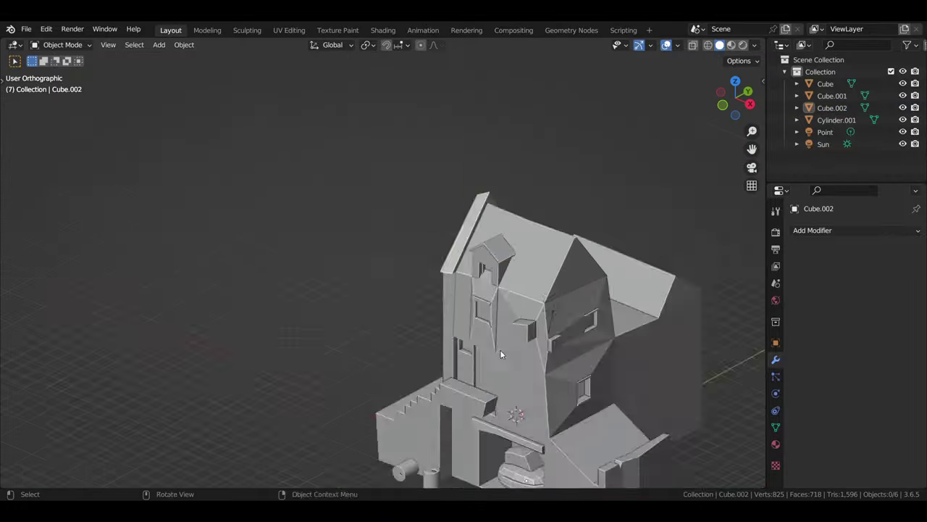
{"action": "left_click", "coordinate": [450, 347]}
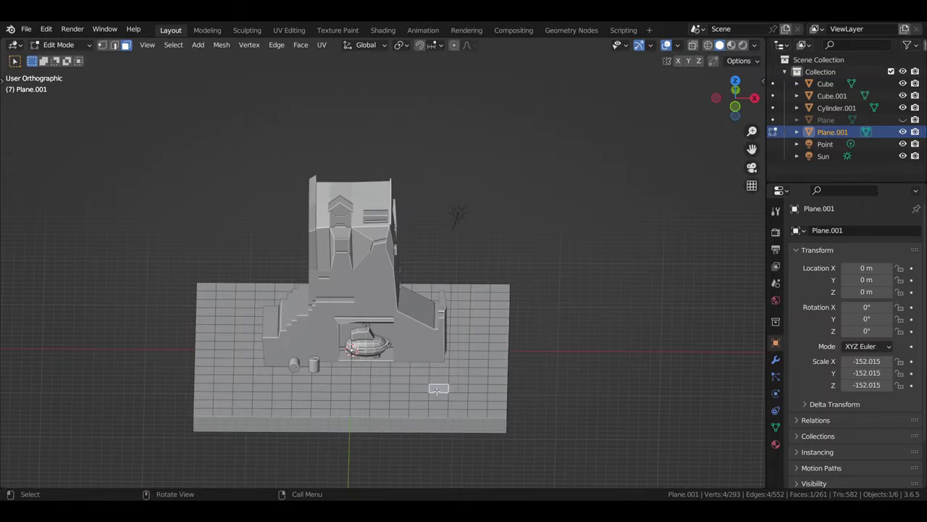
Turn snapping on from the viewport header
{"action": "mouse_move", "coordinate": [439, 389]}
{"action": "middle_mouse_down"}
{"action": "mouse_move", "coordinate": [406, 348]}
{"action": "mouse_move", "coordinate": [357, 331]}
{"action": "mouse_move", "coordinate": [377, 326]}
{"action": "middle_mouse_up"}
{"action": "left_click", "coordinate": [466, 45]}
{"action": "left_click", "coordinate": [435, 97]}
{"action": "left_click", "coordinate": [454, 45]}
With Sphere proportional falloff, raise a soft bump in the ground base
{"action": "key", "text": "a"}
{"action": "key", "text": "g"}
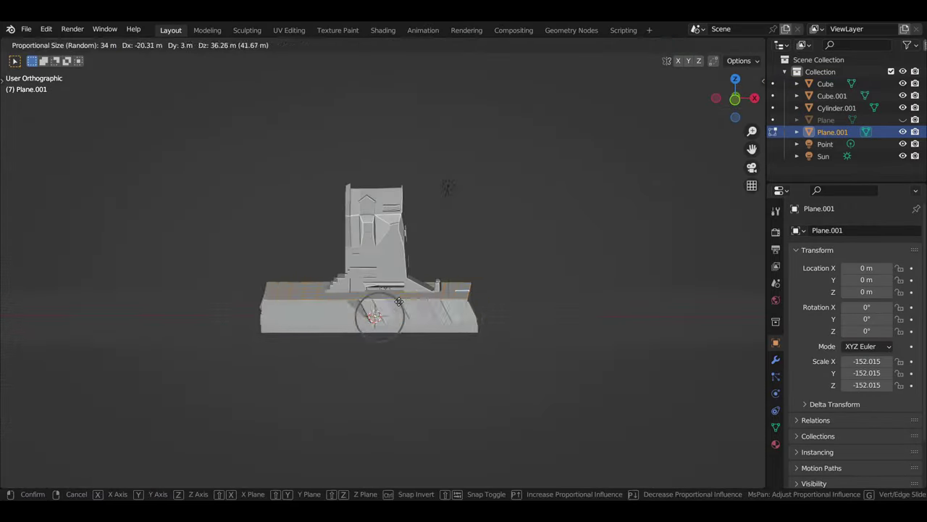
{"action": "key", "text": "Escape"}
{"action": "left_click", "coordinate": [469, 45]}
{"action": "left_click", "coordinate": [427, 346]}
{"action": "key", "text": "g"}
{"action": "middle_click_drag", "start_coordinate": [437, 341], "coordinate": [380, 363]}
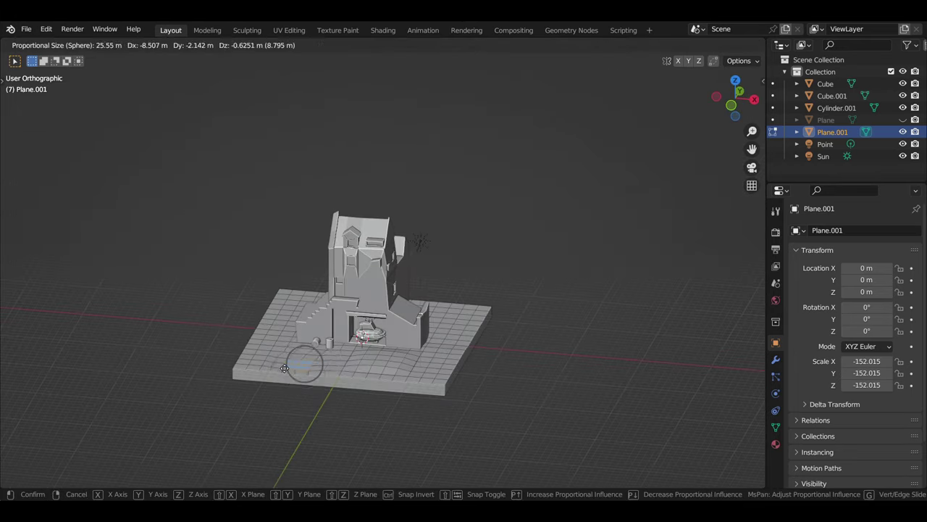
{"action": "left_click", "coordinate": [306, 368]}
{"action": "mouse_move", "coordinate": [306, 368]}
{"action": "middle_mouse_down"}
{"action": "mouse_move", "coordinate": [255, 301]}
{"action": "mouse_move", "coordinate": [425, 341]}
{"action": "middle_mouse_up"}
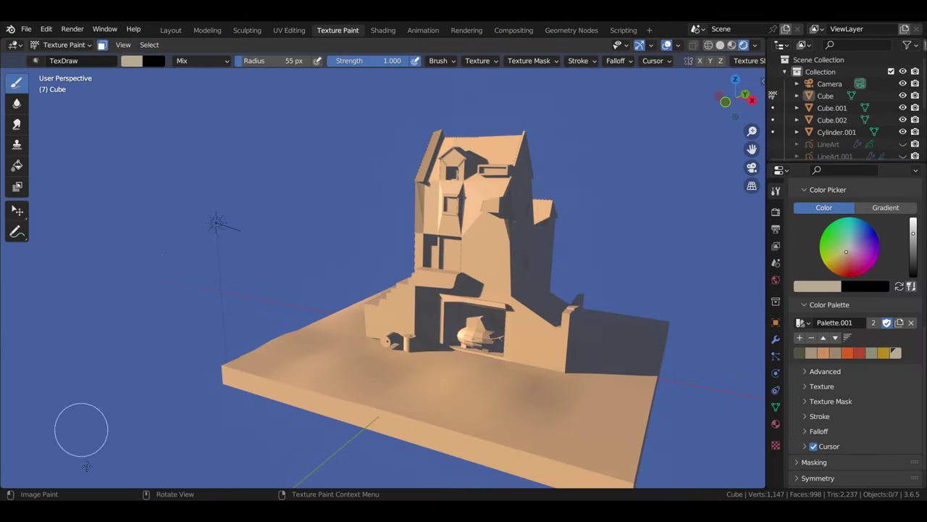
Pick a dark palette colour, review the roof, stairs and grey side wall, and adjust the paint colour
{"action": "left_click", "coordinate": [798, 355]}
{"action": "middle_click_drag", "start_coordinate": [362, 251], "coordinate": [497, 296]}
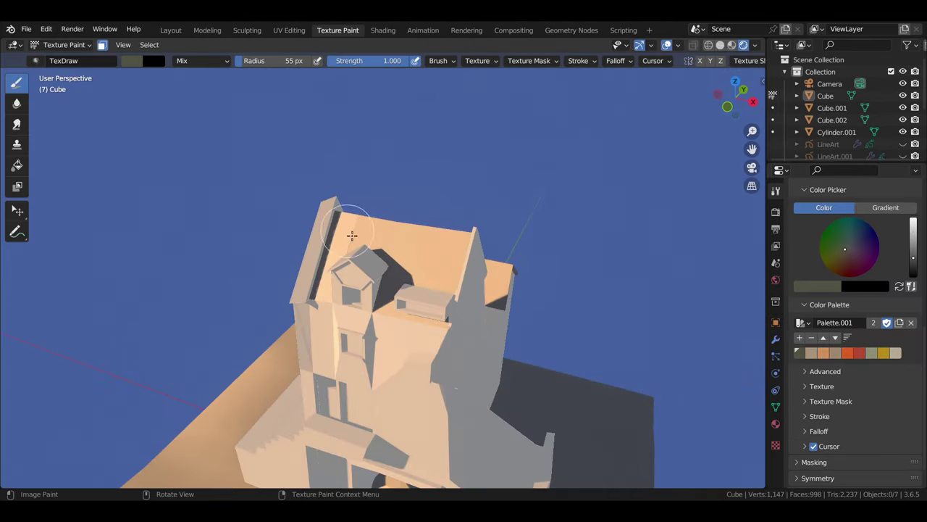
{"action": "middle_click_drag", "start_coordinate": [405, 304], "coordinate": [472, 273]}
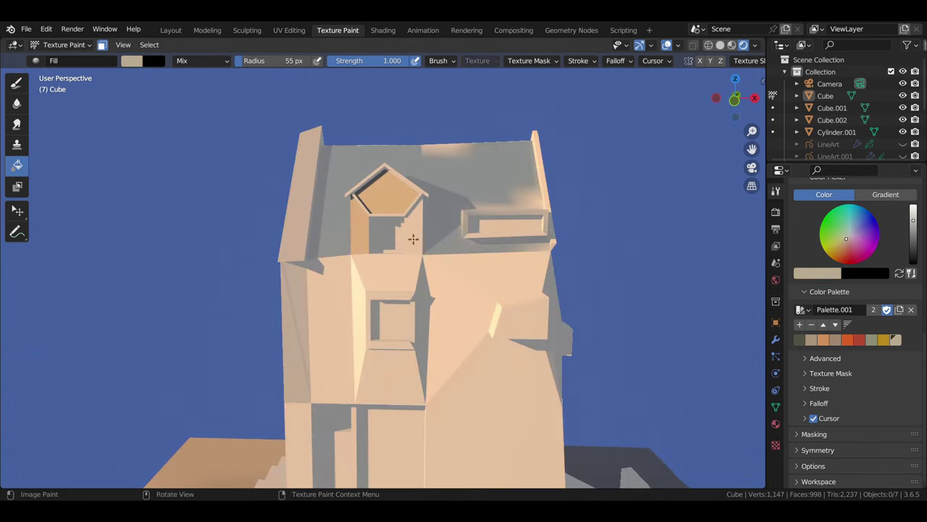
{"action": "middle_click_drag", "start_coordinate": [341, 263], "coordinate": [421, 335]}
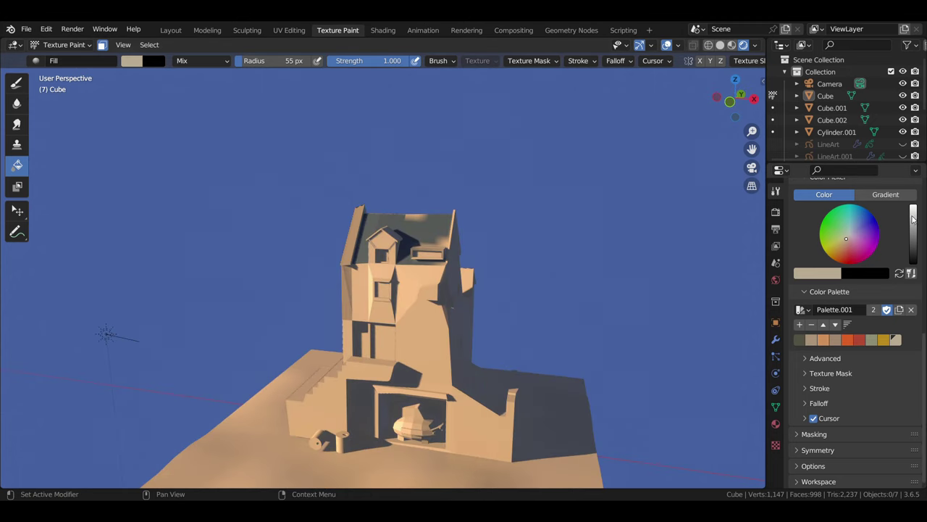
{"action": "scroll", "coordinate": [408, 256], "scroll_direction": "up", "scroll_amount": 3}
{"action": "mouse_move", "coordinate": [368, 249]}
{"action": "middle_mouse_down"}
{"action": "mouse_move", "coordinate": [488, 273]}
{"action": "mouse_move", "coordinate": [521, 311]}
{"action": "mouse_move", "coordinate": [482, 318]}
{"action": "mouse_move", "coordinate": [554, 365]}
{"action": "mouse_move", "coordinate": [394, 342]}
{"action": "middle_mouse_up"}
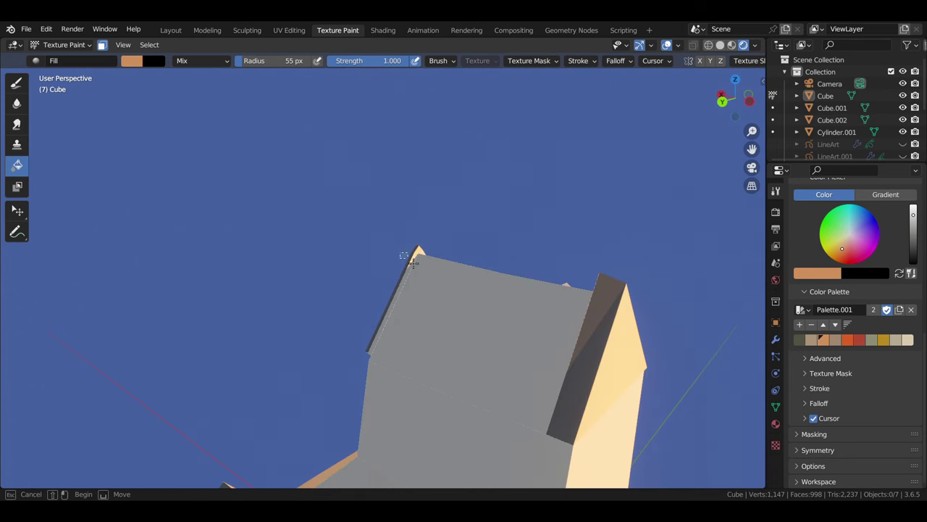
{"action": "middle_click_drag", "start_coordinate": [413, 262], "coordinate": [494, 290]}
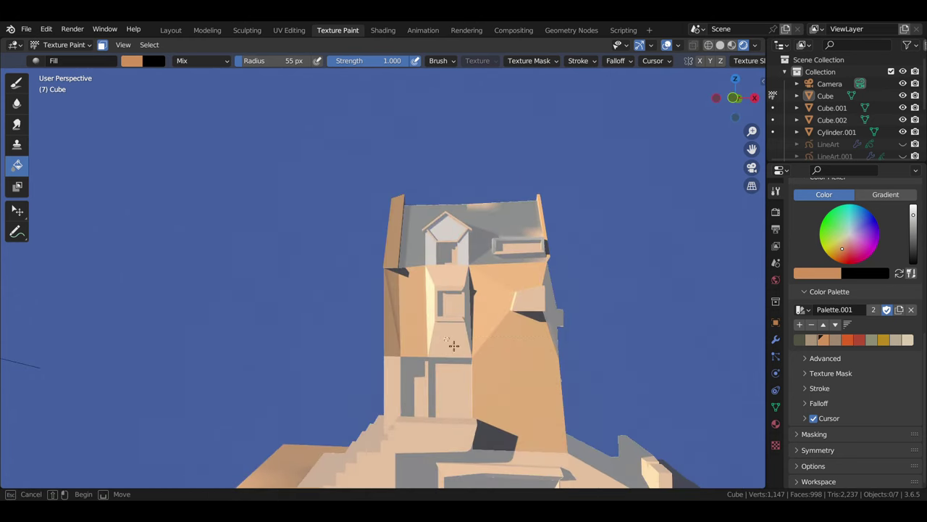
{"action": "middle_click_drag", "start_coordinate": [493, 330], "coordinate": [422, 311]}
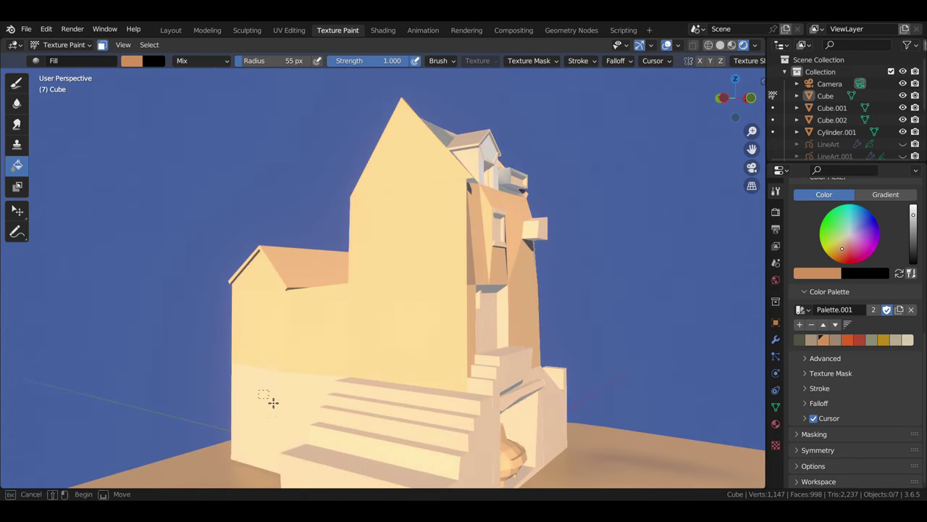
{"action": "middle_click_drag", "start_coordinate": [273, 403], "coordinate": [507, 246]}
{"action": "mouse_move", "coordinate": [570, 268]}
{"action": "middle_mouse_down"}
{"action": "mouse_move", "coordinate": [411, 293]}
{"action": "mouse_move", "coordinate": [579, 282]}
{"action": "middle_mouse_up"}
{"action": "left_click", "coordinate": [815, 273]}
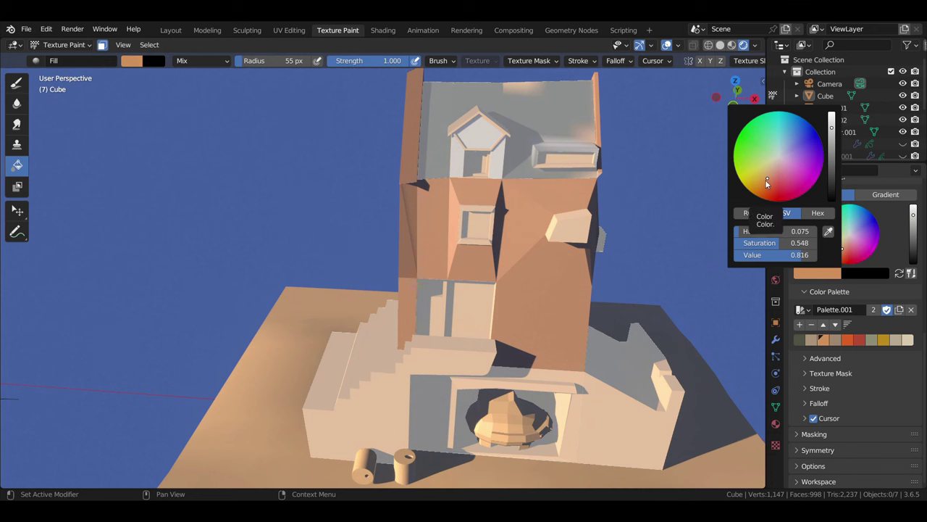
Undo the orange wall fill and view the window wall
{"action": "mouse_move", "coordinate": [536, 304]}
{"action": "middle_mouse_down"}
{"action": "mouse_move", "coordinate": [589, 313]}
{"action": "mouse_move", "coordinate": [606, 282]}
{"action": "mouse_move", "coordinate": [508, 307]}
{"action": "mouse_move", "coordinate": [499, 340]}
{"action": "mouse_move", "coordinate": [493, 239]}
{"action": "mouse_move", "coordinate": [567, 263]}
{"action": "mouse_move", "coordinate": [586, 155]}
{"action": "middle_mouse_up"}
{"action": "key", "text": "ctrl+z"}
{"action": "key", "text": "ctrl+shift+z"}
{"action": "key", "text": "ctrl+z"}
{"action": "scroll", "coordinate": [492, 229], "scroll_direction": "up", "scroll_amount": 3}
{"action": "middle_click_drag", "start_coordinate": [575, 222], "coordinate": [467, 321]}
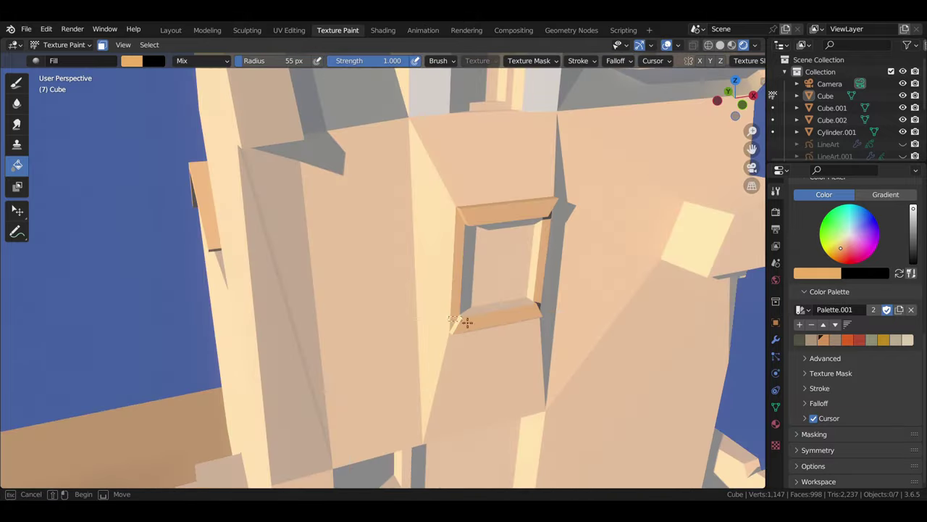
{"action": "scroll", "coordinate": [448, 294], "scroll_direction": "down", "scroll_amount": 5}
{"action": "mouse_move", "coordinate": [425, 286]}
{"action": "middle_mouse_down"}
{"action": "mouse_move", "coordinate": [476, 321]}
{"action": "mouse_move", "coordinate": [499, 263]}
{"action": "mouse_move", "coordinate": [466, 331]}
{"action": "mouse_move", "coordinate": [449, 325]}
{"action": "mouse_move", "coordinate": [585, 365]}
{"action": "mouse_move", "coordinate": [652, 348]}
{"action": "middle_mouse_up"}
{"action": "scroll", "coordinate": [424, 290], "scroll_direction": "up", "scroll_amount": 3}
{"action": "scroll", "coordinate": [466, 313], "scroll_direction": "down", "scroll_amount": 3}
Pick the dark olive palette colour and sample a light sage paint colour
{"action": "left_click", "coordinate": [800, 339]}
{"action": "mouse_move", "coordinate": [551, 319]}
{"action": "middle_mouse_down"}
{"action": "mouse_move", "coordinate": [445, 341]}
{"action": "mouse_move", "coordinate": [407, 371]}
{"action": "mouse_move", "coordinate": [428, 362]}
{"action": "mouse_move", "coordinate": [439, 372]}
{"action": "mouse_move", "coordinate": [402, 375]}
{"action": "mouse_move", "coordinate": [416, 340]}
{"action": "middle_mouse_up"}
{"action": "key", "text": "s"}
{"action": "scroll", "coordinate": [459, 250], "scroll_direction": "up", "scroll_amount": 3}
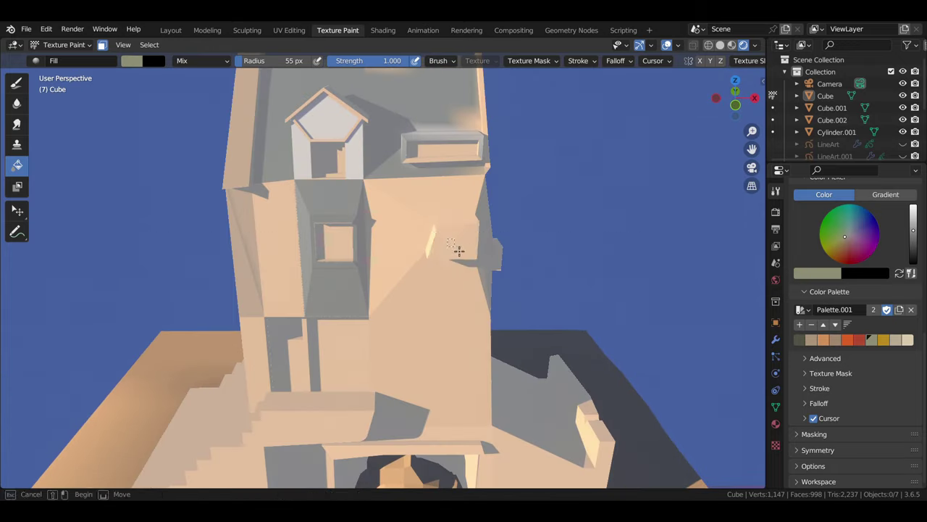
{"action": "mouse_move", "coordinate": [459, 251]}
{"action": "middle_mouse_down"}
{"action": "mouse_move", "coordinate": [443, 232]}
{"action": "mouse_move", "coordinate": [456, 304]}
{"action": "mouse_move", "coordinate": [406, 305]}
{"action": "middle_mouse_up"}
{"action": "scroll", "coordinate": [456, 303], "scroll_direction": "up", "scroll_amount": 2}
{"action": "scroll", "coordinate": [383, 296], "scroll_direction": "down", "scroll_amount": 3}
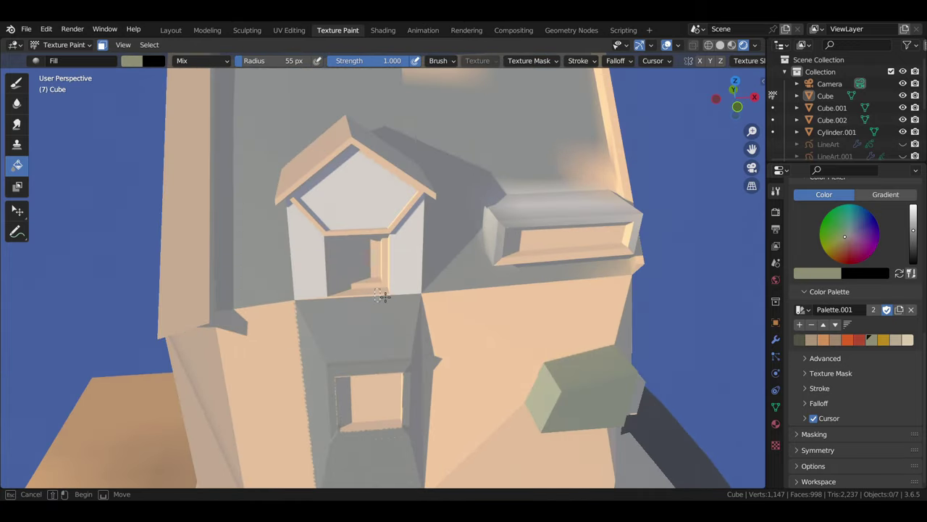
{"action": "scroll", "coordinate": [399, 369], "scroll_direction": "down", "scroll_amount": 3}
{"action": "mouse_move", "coordinate": [399, 369]}
{"action": "middle_mouse_down"}
{"action": "mouse_move", "coordinate": [335, 335]}
{"action": "mouse_move", "coordinate": [399, 379]}
{"action": "middle_mouse_up"}
{"action": "scroll", "coordinate": [335, 334], "scroll_direction": "up", "scroll_amount": 3}
{"action": "left_click", "coordinate": [152, 45]}
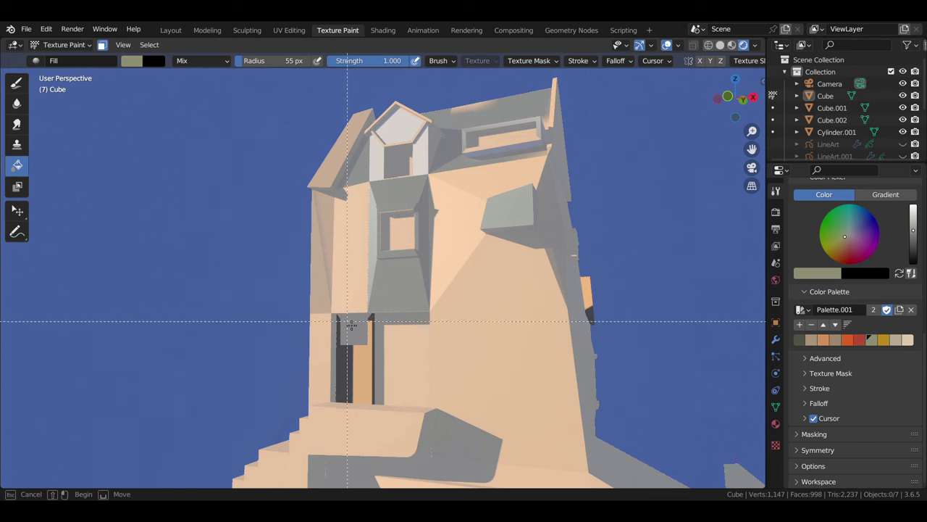
Fill the door with orange and the ledge block with red
{"action": "left_click", "coordinate": [847, 339]}
{"action": "left_click", "coordinate": [348, 363]}
{"action": "mouse_move", "coordinate": [348, 362]}
{"action": "middle_mouse_down"}
{"action": "mouse_move", "coordinate": [465, 347]}
{"action": "mouse_move", "coordinate": [360, 317]}
{"action": "mouse_move", "coordinate": [344, 327]}
{"action": "middle_mouse_up"}
{"action": "mouse_move", "coordinate": [443, 317]}
{"action": "middle_mouse_down"}
{"action": "mouse_move", "coordinate": [415, 300]}
{"action": "mouse_move", "coordinate": [389, 306]}
{"action": "middle_mouse_up"}
{"action": "left_click", "coordinate": [858, 339]}
{"action": "left_click", "coordinate": [380, 296]}
Sample a grey-green colour from the model
{"action": "mouse_move", "coordinate": [464, 304]}
{"action": "middle_mouse_down"}
{"action": "mouse_move", "coordinate": [412, 330]}
{"action": "mouse_move", "coordinate": [402, 357]}
{"action": "mouse_move", "coordinate": [445, 258]}
{"action": "middle_mouse_up"}
{"action": "scroll", "coordinate": [402, 357], "scroll_direction": "up", "scroll_amount": 4}
{"action": "key", "text": "s"}
{"action": "scroll", "coordinate": [416, 323], "scroll_direction": "down", "scroll_amount": 3}
{"action": "scroll", "coordinate": [416, 322], "scroll_direction": "up", "scroll_amount": 4}
{"action": "scroll", "coordinate": [409, 325], "scroll_direction": "down", "scroll_amount": 3}
{"action": "scroll", "coordinate": [443, 331], "scroll_direction": "up", "scroll_amount": 5}
{"action": "scroll", "coordinate": [443, 331], "scroll_direction": "down", "scroll_amount": 5}
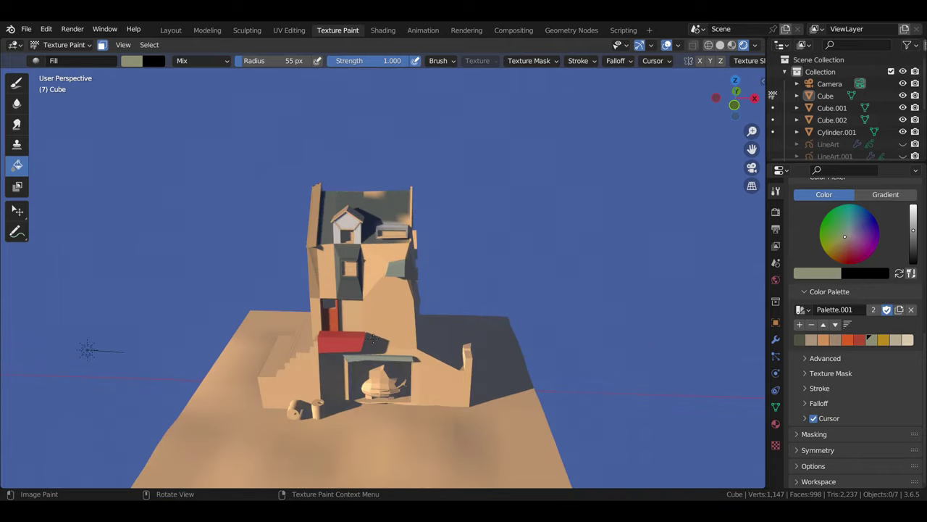
{"action": "middle_click_drag", "start_coordinate": [443, 331], "coordinate": [313, 288]}
{"action": "scroll", "coordinate": [313, 289], "scroll_direction": "up", "scroll_amount": 3}
{"action": "scroll", "coordinate": [313, 288], "scroll_direction": "up", "scroll_amount": 2}
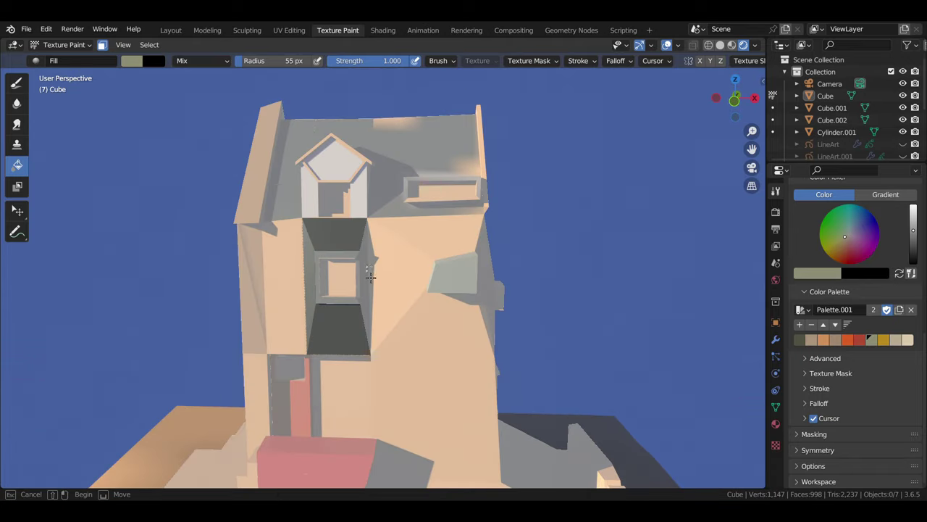
Sample the peach-orange wall and grey-green window colours, then switch to a 7 px draw brush
{"action": "key", "text": "s"}
{"action": "scroll", "coordinate": [401, 288], "scroll_direction": "up", "scroll_amount": 2}
{"action": "mouse_move", "coordinate": [402, 287]}
{"action": "middle_mouse_down"}
{"action": "mouse_move", "coordinate": [300, 280]}
{"action": "mouse_move", "coordinate": [335, 303]}
{"action": "mouse_move", "coordinate": [295, 314]}
{"action": "mouse_move", "coordinate": [94, 318]}
{"action": "middle_mouse_up"}
{"action": "key", "text": "s"}
{"action": "scroll", "coordinate": [296, 315], "scroll_direction": "down", "scroll_amount": 5}
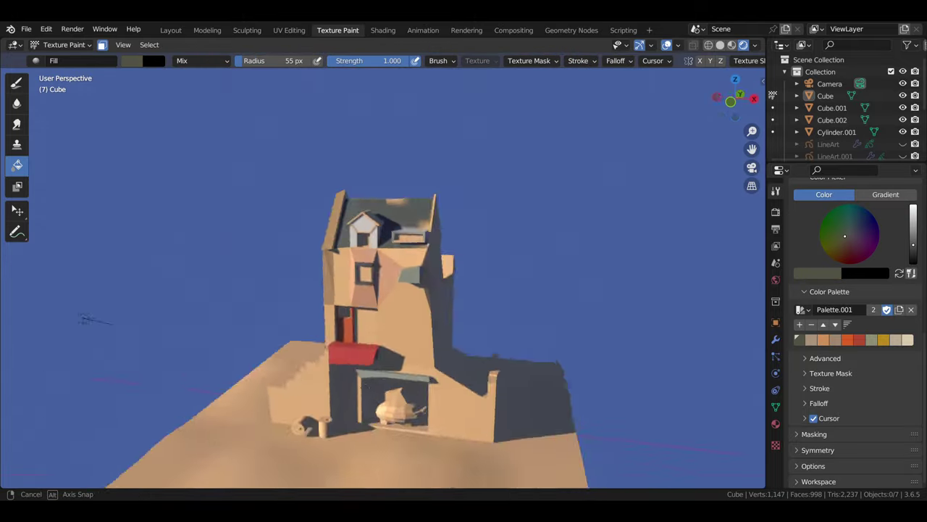
{"action": "scroll", "coordinate": [94, 318], "scroll_direction": "up", "scroll_amount": 4}
{"action": "key", "text": "s"}
{"action": "scroll", "coordinate": [310, 342], "scroll_direction": "down", "scroll_amount": 2}
{"action": "scroll", "coordinate": [364, 351], "scroll_direction": "up", "scroll_amount": 2}
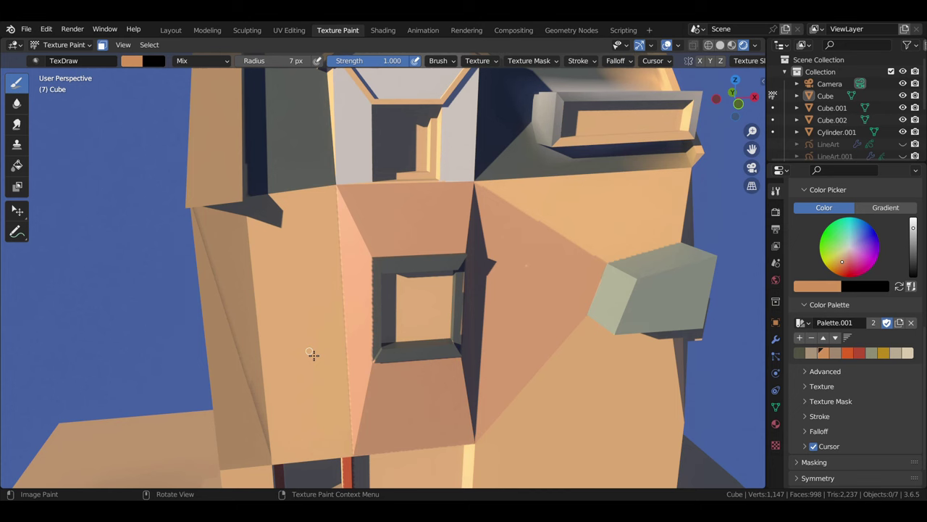
Sample the window frame colour with a 1 px brush, then pick a darkened red from the palette
{"action": "key", "text": "s"}
{"action": "key", "text": "bracketleft"}
{"action": "key", "text": "bracketleft"}
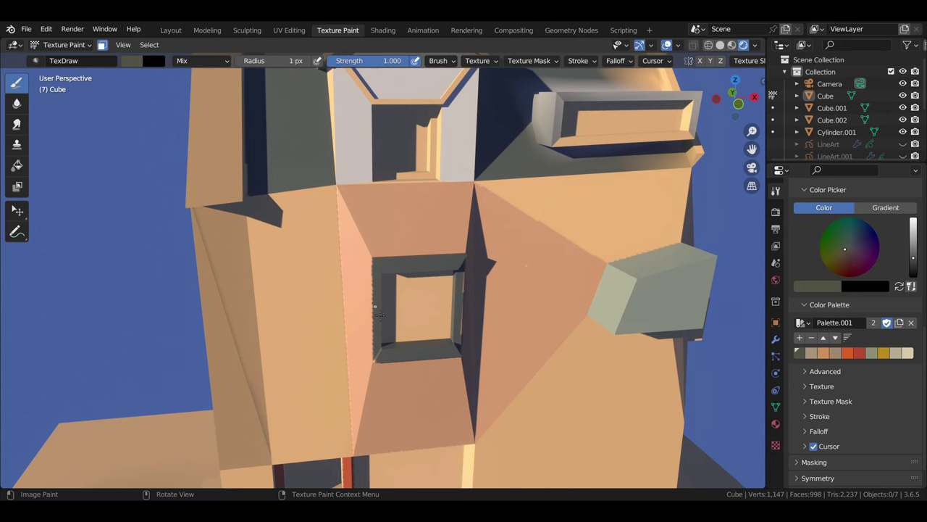
{"action": "middle_click_drag", "start_coordinate": [464, 283], "coordinate": [488, 280]}
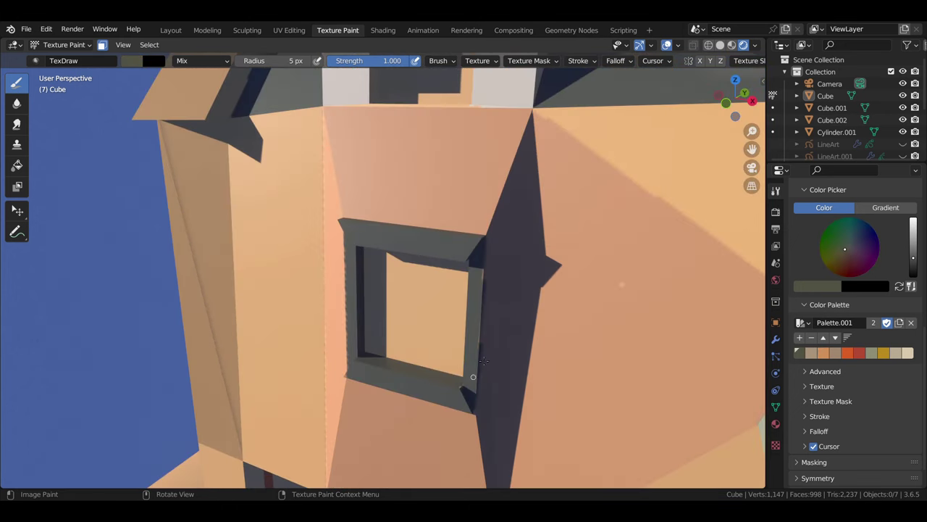
{"action": "scroll", "coordinate": [487, 326], "scroll_direction": "down", "scroll_amount": 4}
{"action": "scroll", "coordinate": [531, 333], "scroll_direction": "down", "scroll_amount": 3}
{"action": "scroll", "coordinate": [435, 304], "scroll_direction": "up", "scroll_amount": 2}
{"action": "left_click", "coordinate": [847, 353]}
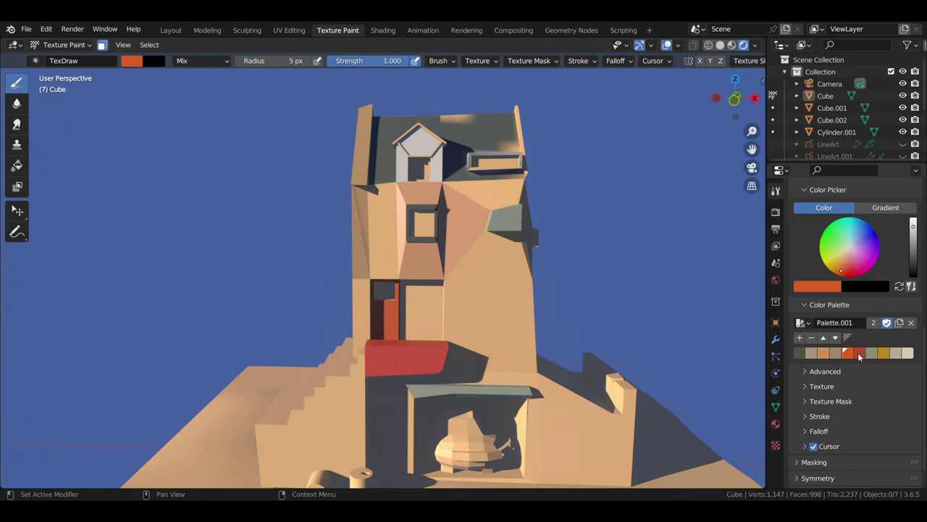
{"action": "left_click_drag", "start_coordinate": [914, 239], "coordinate": [914, 264]}
Sample a colour from the model and bring the view in close on the doorway
{"action": "key", "text": "s"}
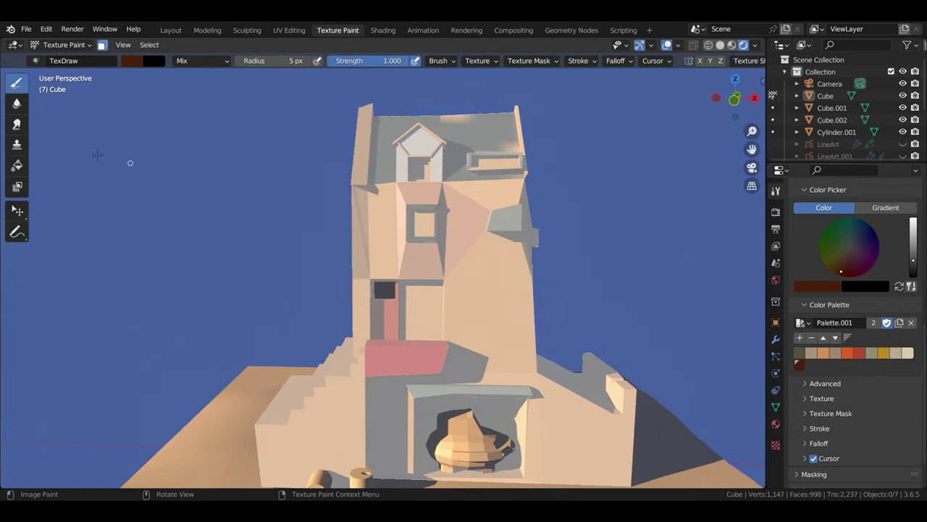
{"action": "middle_click_drag", "start_coordinate": [97, 155], "coordinate": [439, 325]}
{"action": "scroll", "coordinate": [442, 322], "scroll_direction": "up", "scroll_amount": 2}
{"action": "scroll", "coordinate": [449, 319], "scroll_direction": "up", "scroll_amount": 2}
{"action": "scroll", "coordinate": [494, 330], "scroll_direction": "up", "scroll_amount": 2}
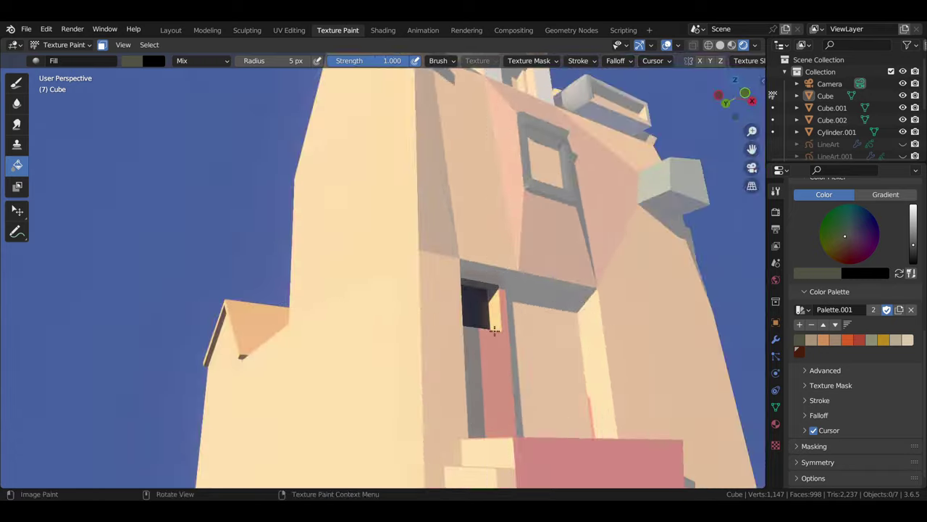
{"action": "middle_click_drag", "start_coordinate": [495, 330], "coordinate": [453, 264]}
{"action": "scroll", "coordinate": [449, 290], "scroll_direction": "up", "scroll_amount": 3}
Return to freehand TexDraw and sample dark red and the door frame's orange
{"action": "key", "text": "shift+space"}
{"action": "key", "text": "d"}
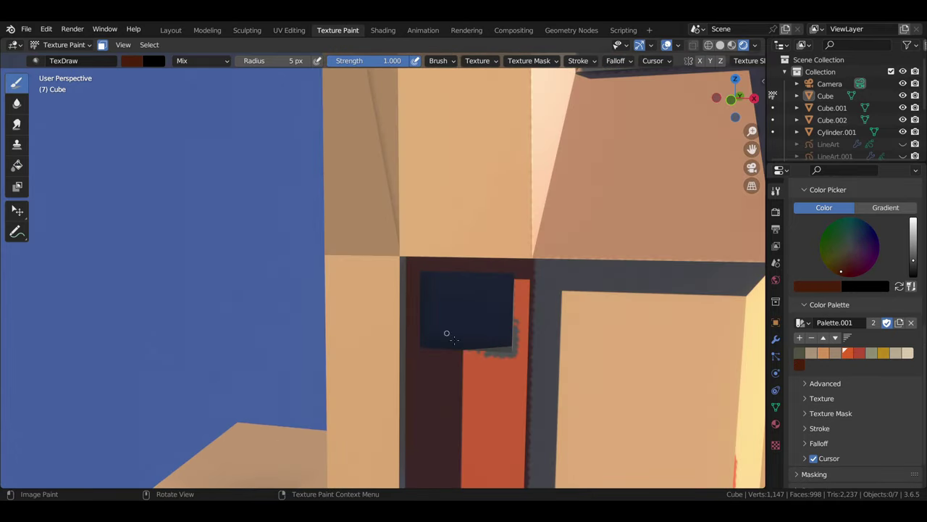
{"action": "key", "text": "s"}
{"action": "scroll", "coordinate": [485, 359], "scroll_direction": "down", "scroll_amount": 6}
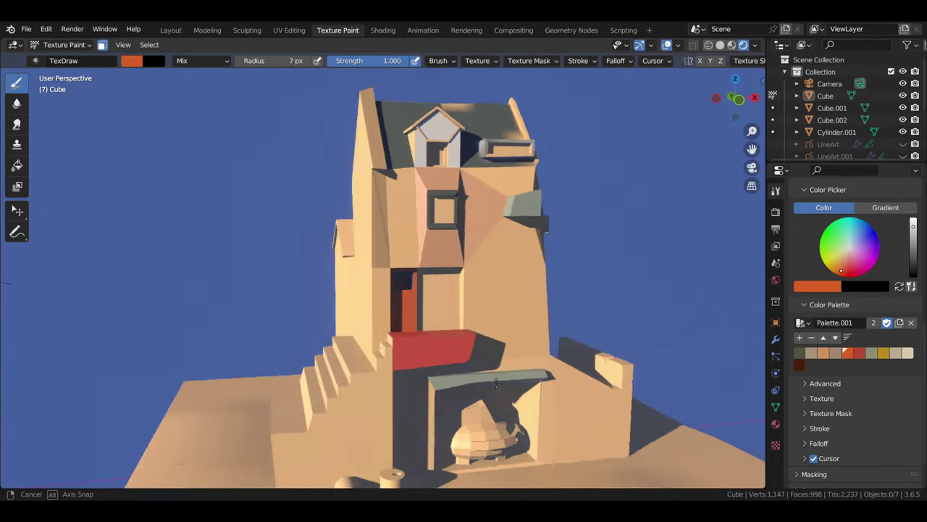
{"action": "scroll", "coordinate": [463, 304], "scroll_direction": "down", "scroll_amount": 2}
{"action": "middle_click_drag", "start_coordinate": [449, 276], "coordinate": [427, 231]}
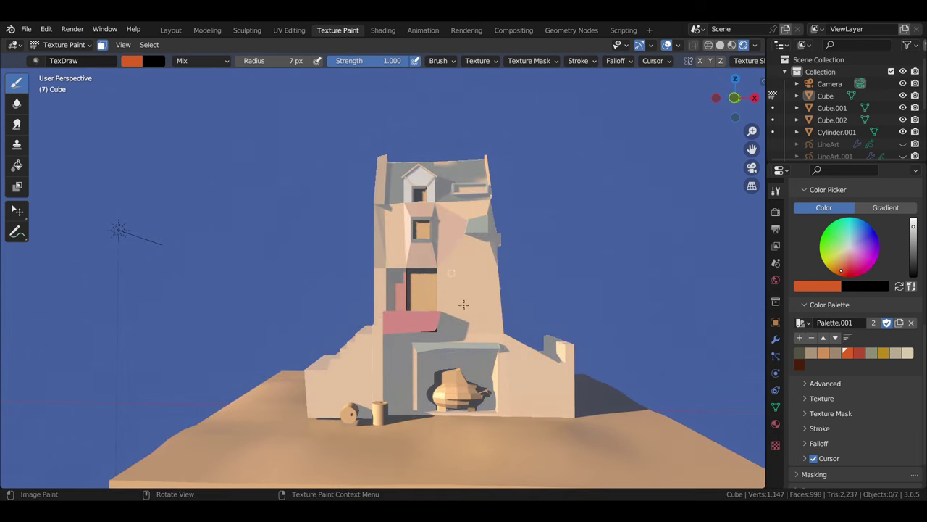
Add black to the palette, switch to Fill, and fill the dormer window opening black
{"action": "key", "text": "s"}
{"action": "key", "text": "shift+space"}
{"action": "key", "text": "f"}
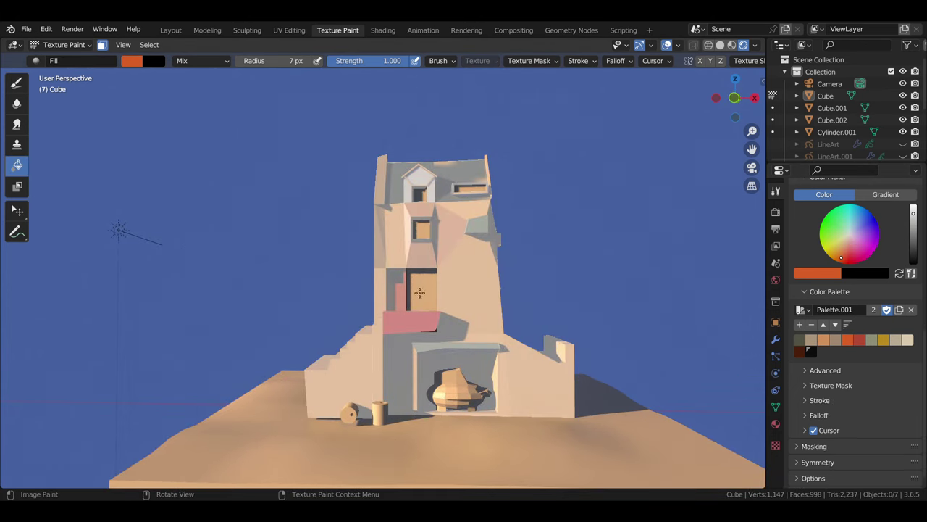
{"action": "key", "text": "s"}
{"action": "mouse_move", "coordinate": [449, 275]}
{"action": "middle_mouse_down"}
{"action": "mouse_move", "coordinate": [498, 289]}
{"action": "mouse_move", "coordinate": [461, 285]}
{"action": "mouse_move", "coordinate": [97, 335]}
{"action": "middle_mouse_up"}
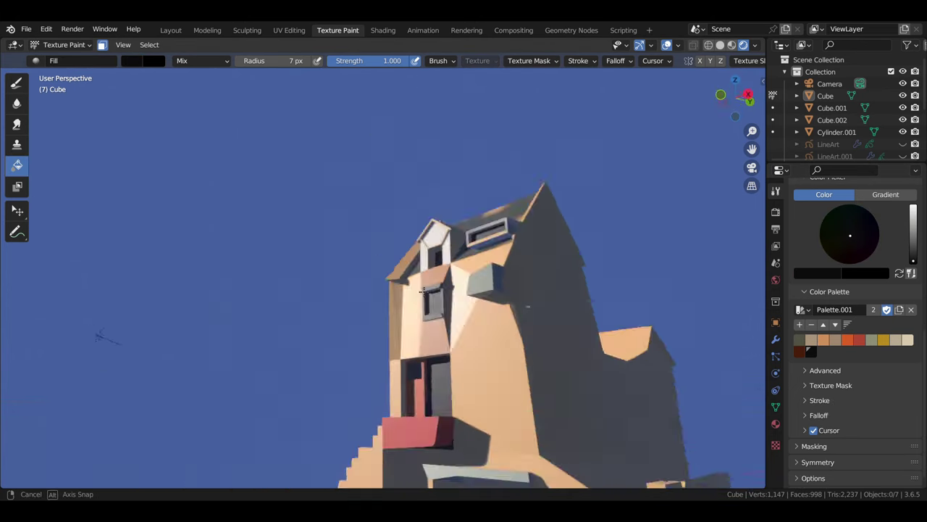
{"action": "scroll", "coordinate": [104, 325], "scroll_direction": "up", "scroll_amount": 3}
{"action": "scroll", "coordinate": [410, 250], "scroll_direction": "up", "scroll_amount": 3}
{"action": "left_click", "coordinate": [410, 250]}
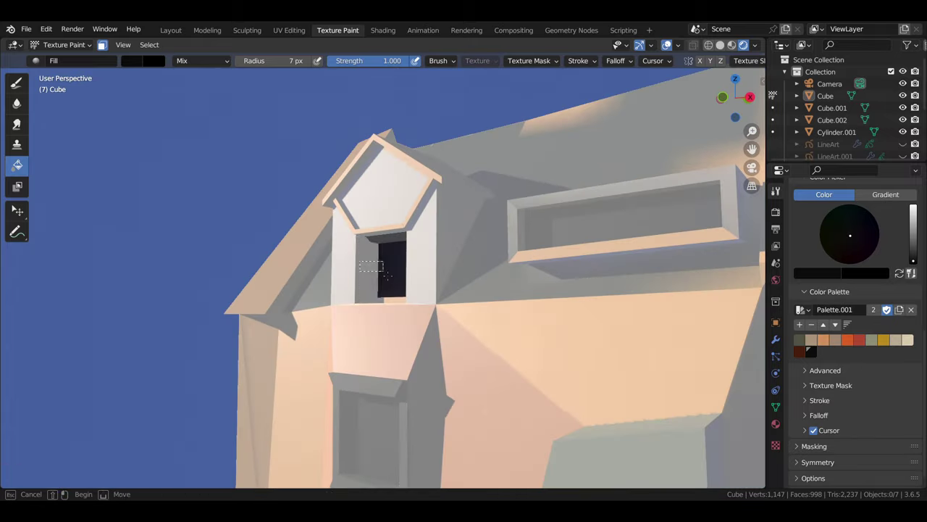
Pick light beige from the palette and sample the wall's beige colour
{"action": "mouse_move", "coordinate": [411, 250]}
{"action": "middle_mouse_down"}
{"action": "mouse_move", "coordinate": [399, 331]}
{"action": "mouse_move", "coordinate": [391, 269]}
{"action": "mouse_move", "coordinate": [408, 358]}
{"action": "middle_mouse_up"}
{"action": "scroll", "coordinate": [399, 304], "scroll_direction": "down", "scroll_amount": 5}
{"action": "scroll", "coordinate": [399, 304], "scroll_direction": "down", "scroll_amount": 3}
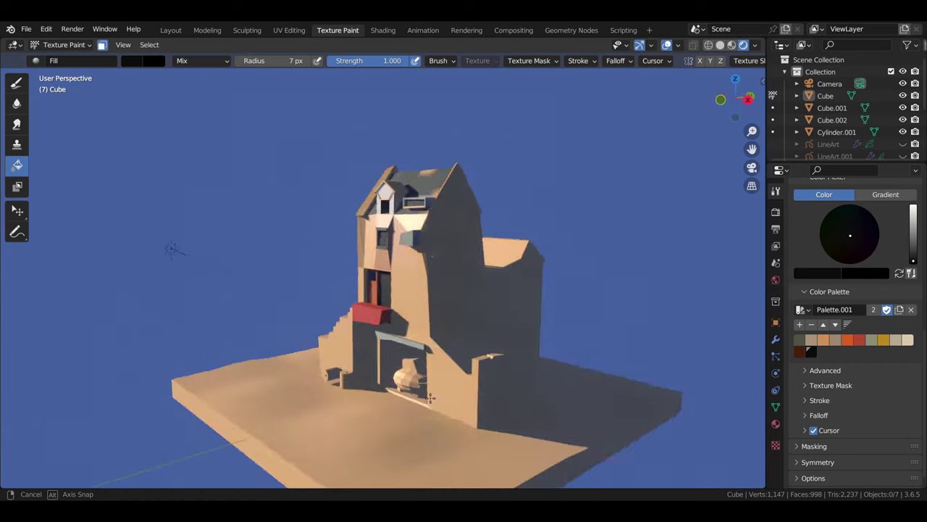
{"action": "mouse_move", "coordinate": [471, 374]}
{"action": "middle_mouse_down"}
{"action": "mouse_move", "coordinate": [613, 281]}
{"action": "mouse_move", "coordinate": [376, 323]}
{"action": "mouse_move", "coordinate": [420, 318]}
{"action": "middle_mouse_up"}
{"action": "left_click", "coordinate": [901, 342]}
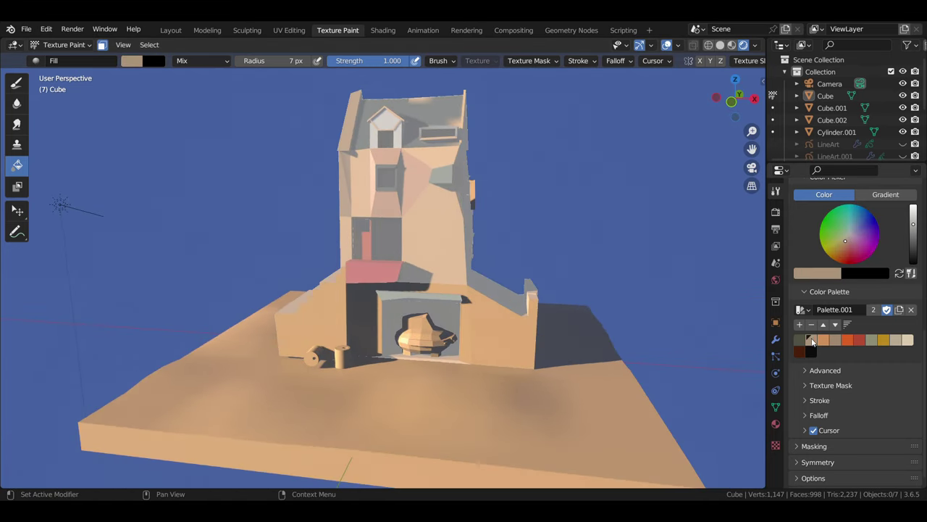
{"action": "mouse_move", "coordinate": [535, 337]}
{"action": "middle_mouse_down"}
{"action": "mouse_move", "coordinate": [527, 328]}
{"action": "mouse_move", "coordinate": [437, 362]}
{"action": "middle_mouse_up"}
{"action": "key", "text": "s"}
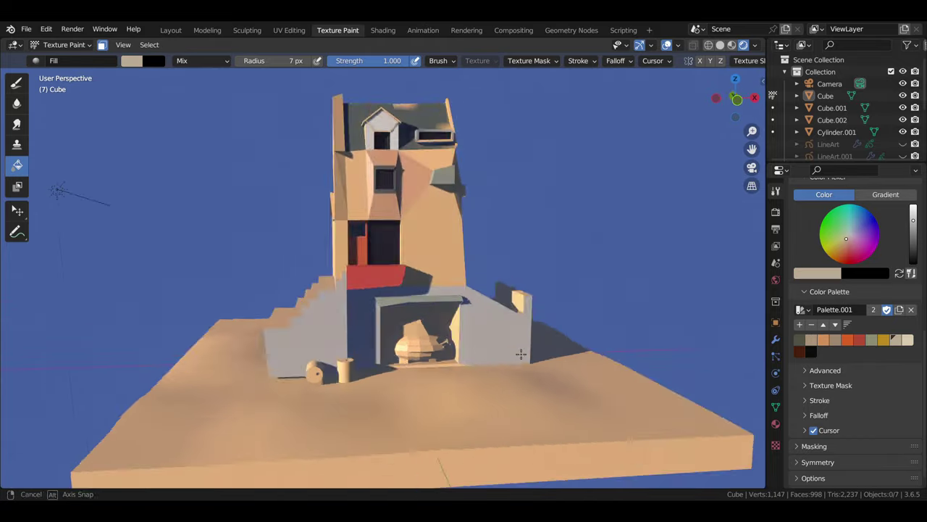
{"action": "key", "text": "s"}
{"action": "left_click", "coordinate": [438, 362]}
{"action": "mouse_move", "coordinate": [357, 326]}
{"action": "middle_mouse_down"}
{"action": "mouse_move", "coordinate": [636, 433]}
{"action": "mouse_move", "coordinate": [541, 385]}
{"action": "mouse_move", "coordinate": [474, 366]}
{"action": "middle_mouse_up"}
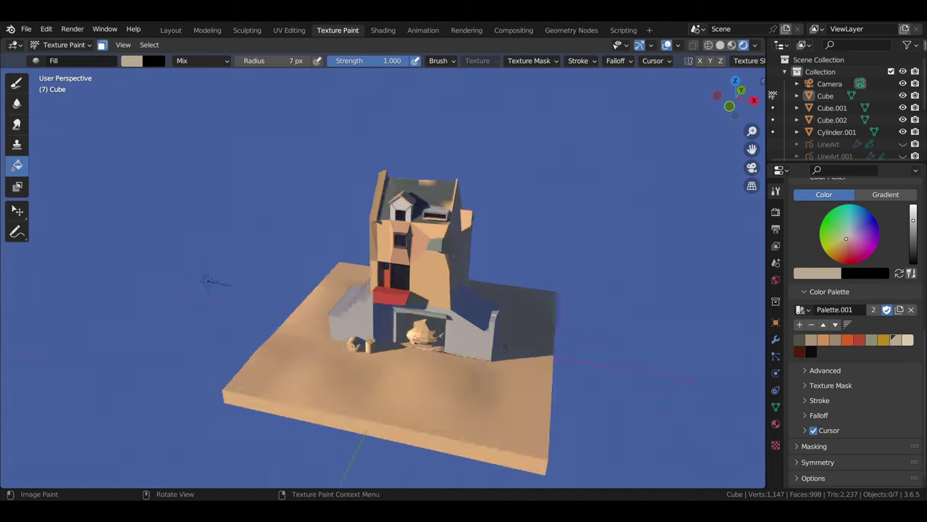
{"action": "key", "text": "KP_0"}
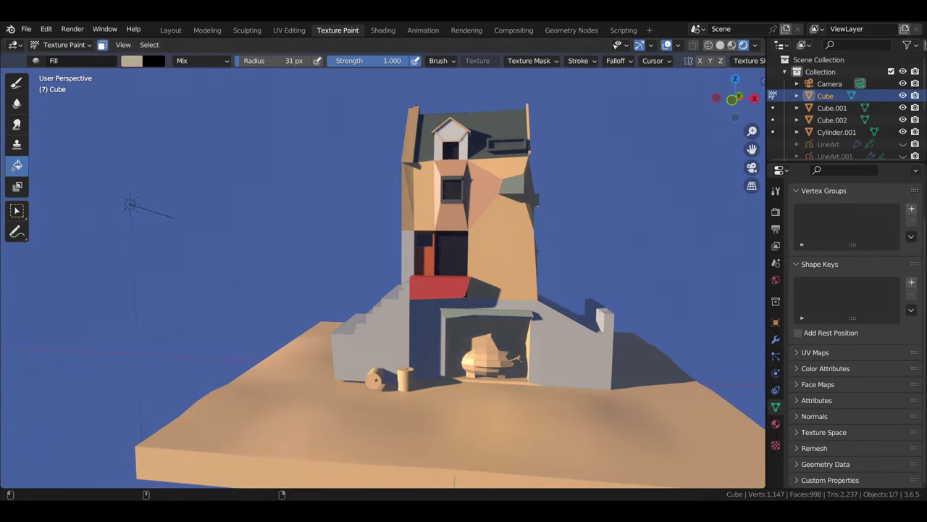
Add a new light cream swatch to the palette at full brightness
{"action": "scroll", "coordinate": [826, 320], "scroll_direction": "down", "scroll_amount": 2}
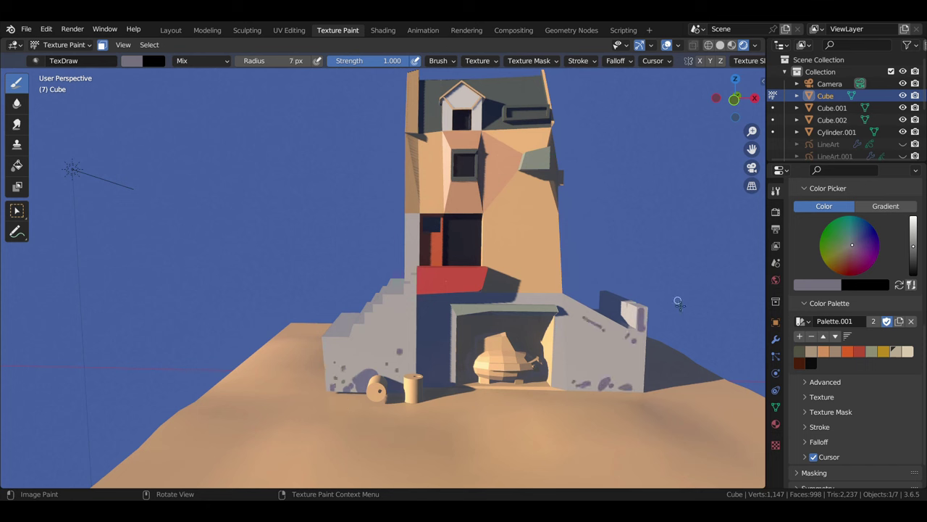
{"action": "left_click", "coordinate": [800, 336]}
{"action": "left_click", "coordinate": [823, 363]}
{"action": "left_click_drag", "start_coordinate": [913, 268], "coordinate": [910, 239]}
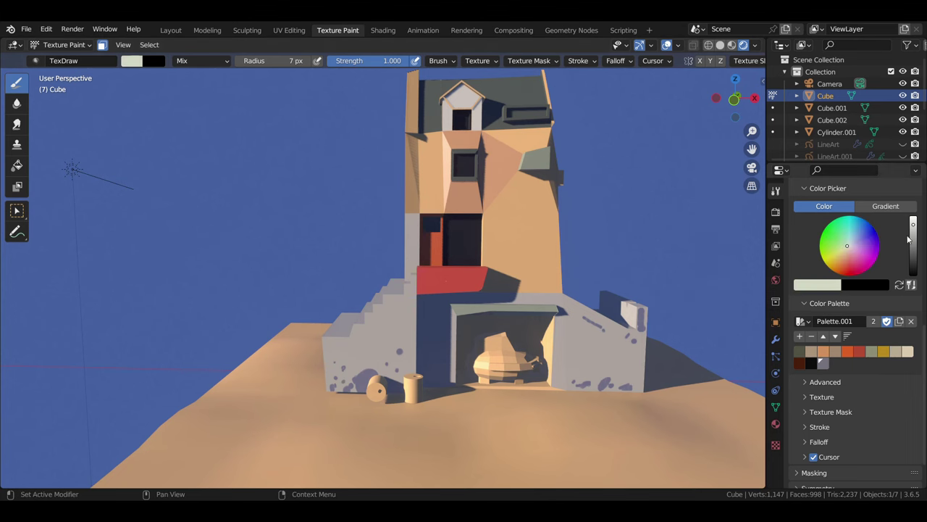
Sample grey from the wall, dab a small grey spot, then sample peach
{"action": "middle_click_drag", "start_coordinate": [551, 287], "coordinate": [413, 333]}
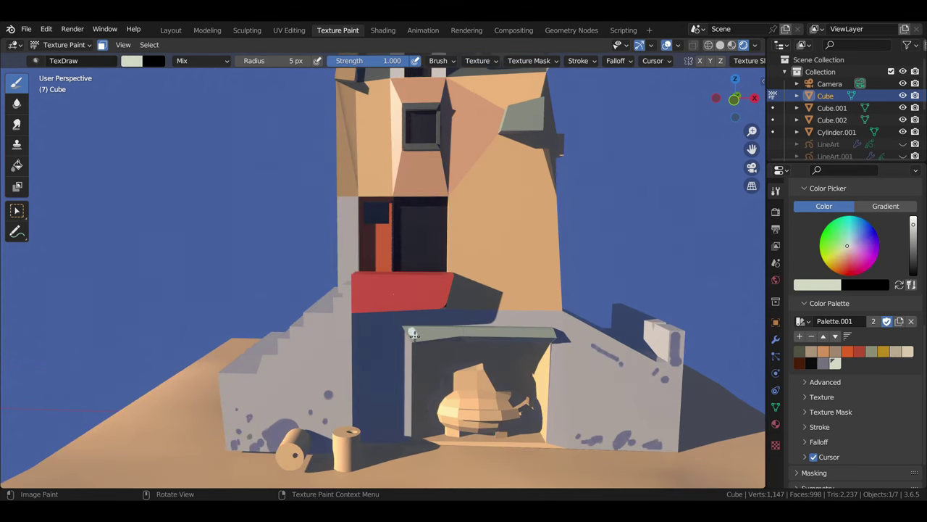
{"action": "scroll", "coordinate": [511, 333], "scroll_direction": "down", "scroll_amount": 3}
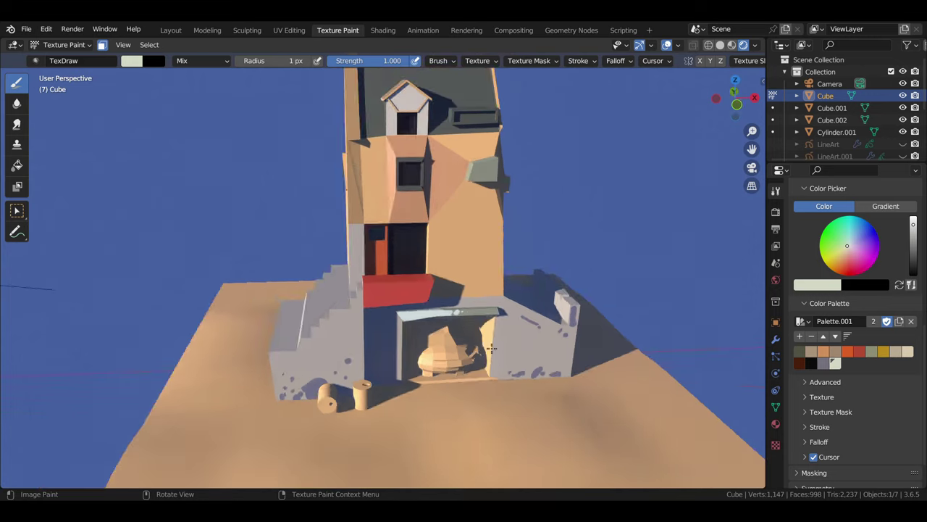
{"action": "key", "text": "s"}
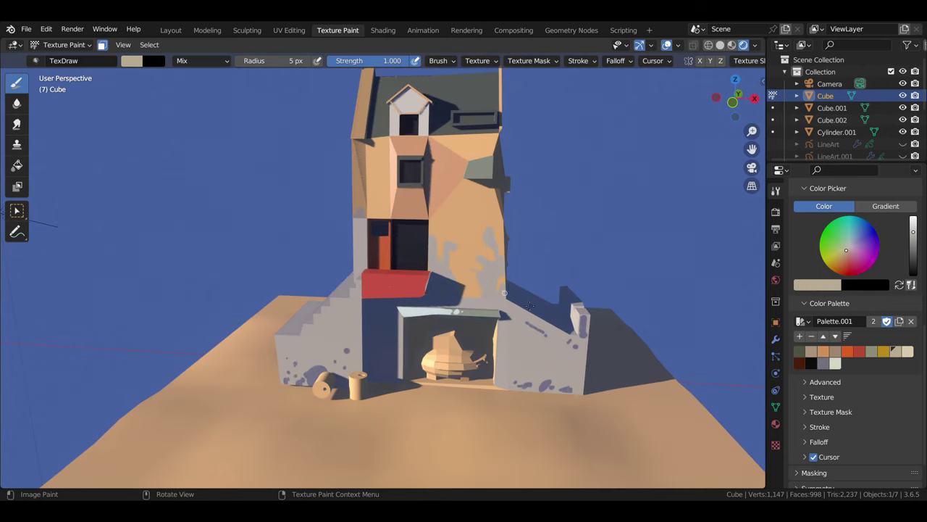
{"action": "key", "text": "s"}
{"action": "left_click_drag", "start_coordinate": [490, 274], "coordinate": [493, 284]}
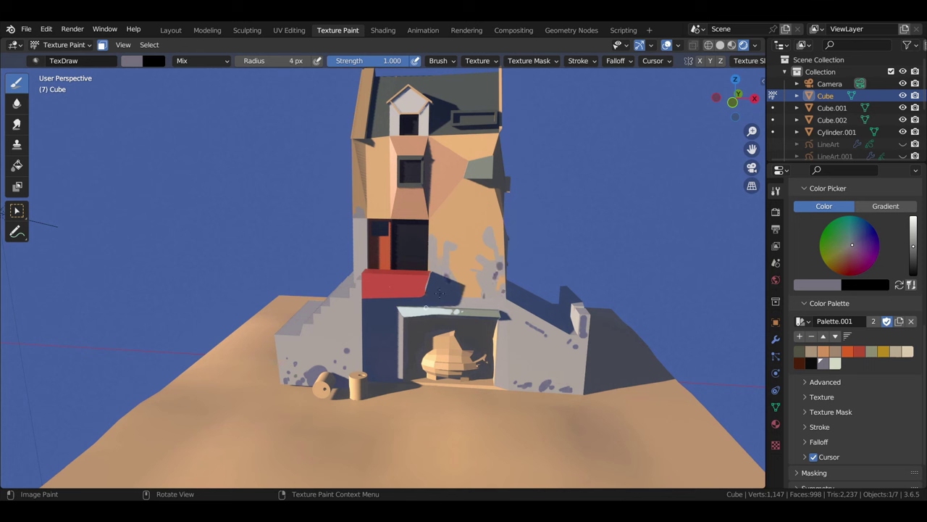
{"action": "key", "text": "s"}
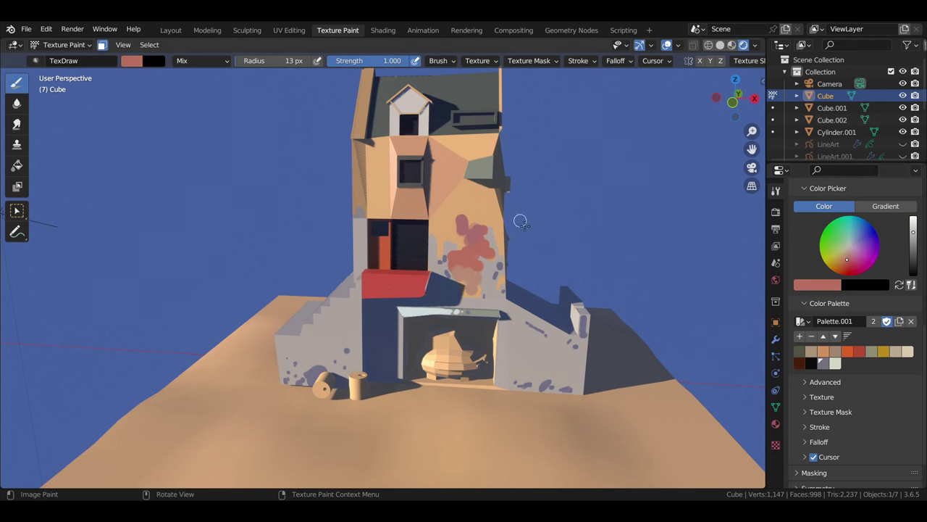
Sample reddish-brown, light beige, greyish lavender and orange colours from the wall and palette
{"action": "left_click", "coordinate": [485, 268]}
{"action": "key", "text": "s"}
{"action": "left_click", "coordinate": [471, 213]}
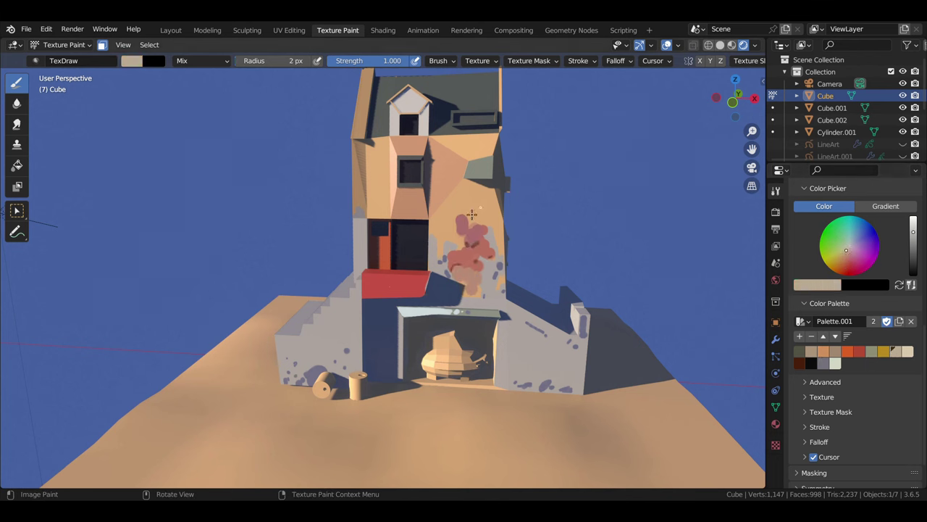
{"action": "key", "text": "s"}
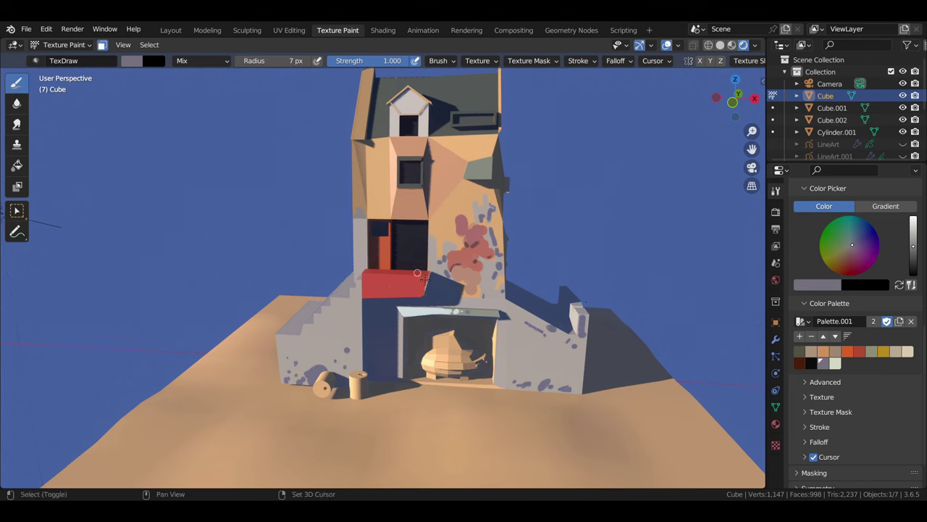
{"action": "scroll", "coordinate": [466, 225], "scroll_direction": "up", "scroll_amount": 3}
{"action": "key", "text": "s"}
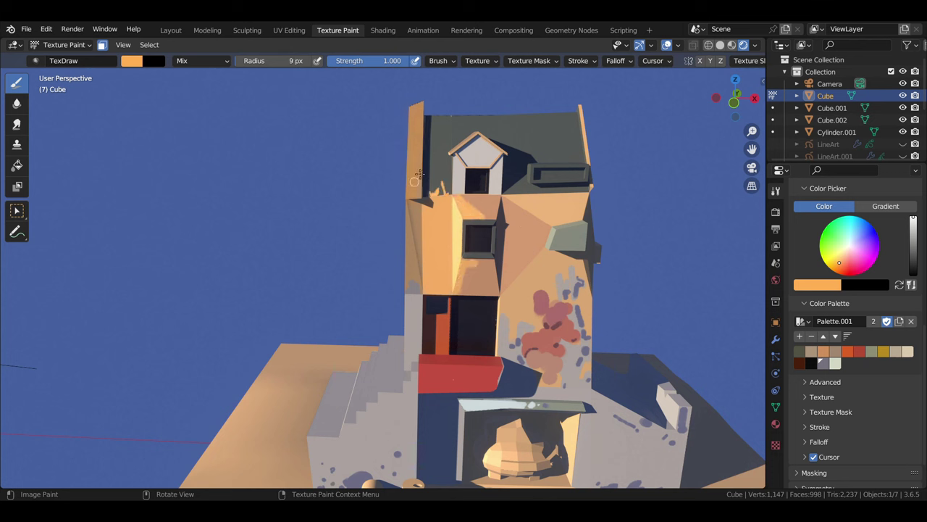
Move in closer on the house and sample a near-white highlight colour
{"action": "middle_click_drag", "start_coordinate": [415, 180], "coordinate": [325, 237]}
{"action": "middle_click_drag", "start_coordinate": [424, 317], "coordinate": [399, 295]}
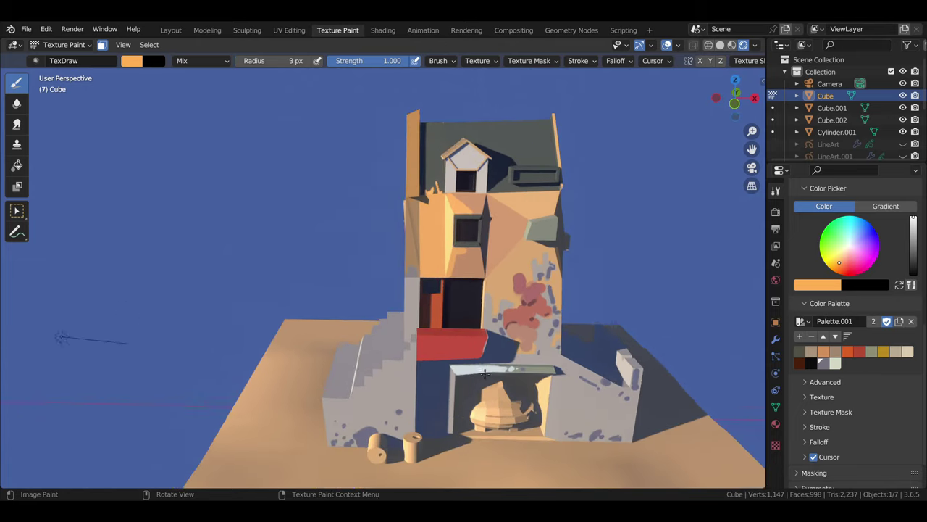
{"action": "key", "text": "s"}
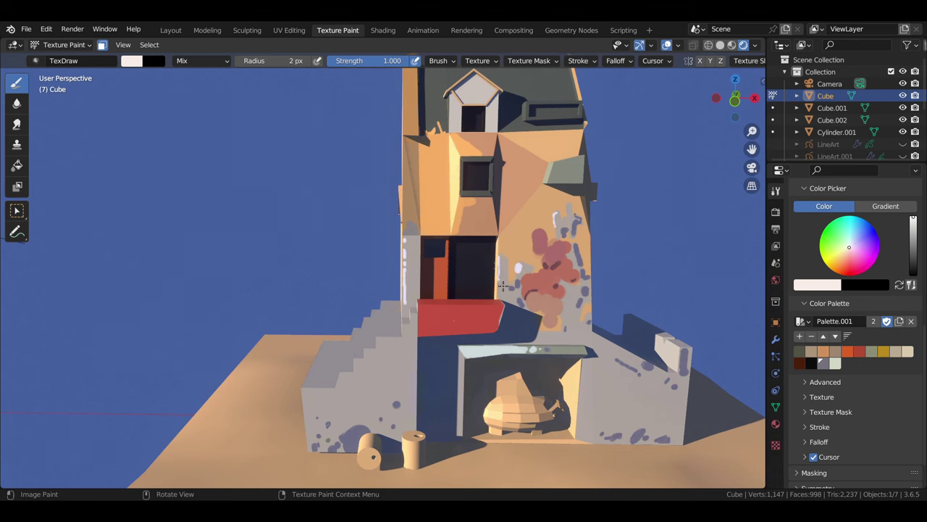
{"action": "scroll", "coordinate": [410, 231], "scroll_direction": "down", "scroll_amount": 5}
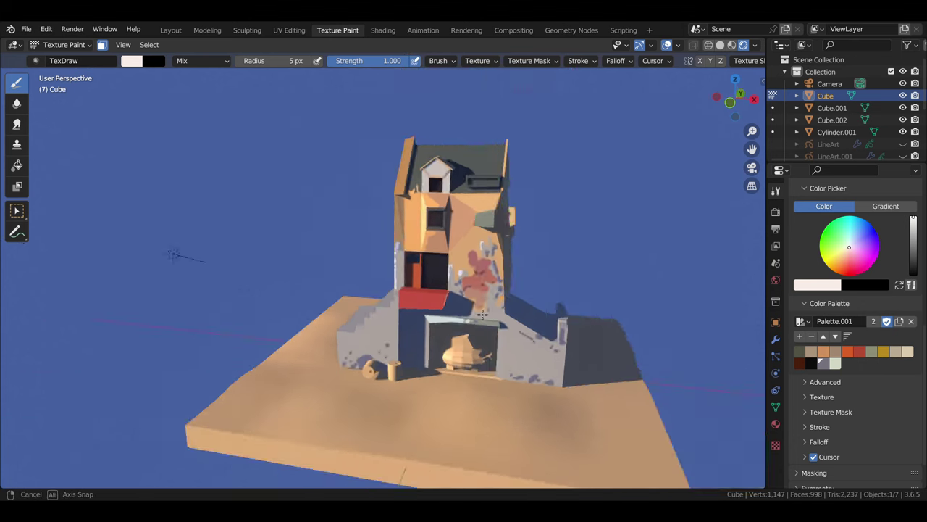
{"action": "scroll", "coordinate": [449, 316], "scroll_direction": "up", "scroll_amount": 6}
Paint a pale peach highlight streak across the red awning
{"action": "left_click", "coordinate": [484, 313]}
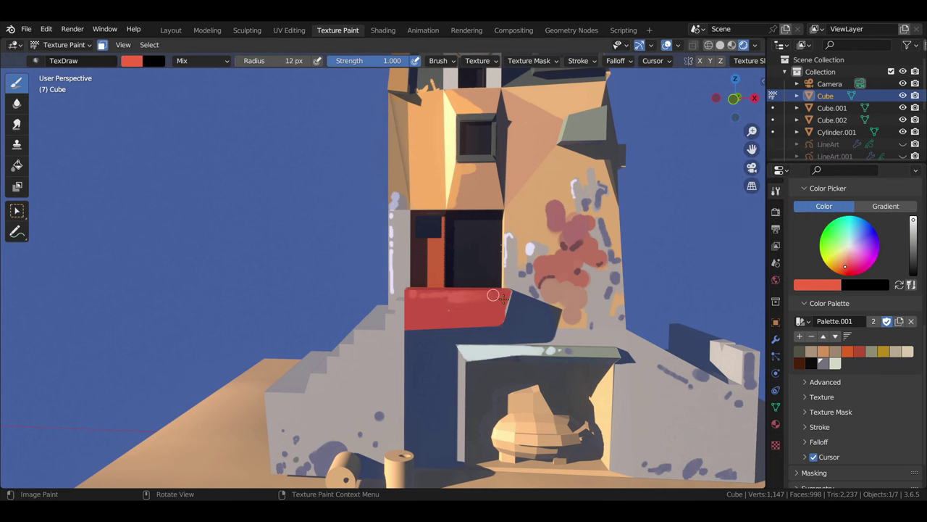
{"action": "left_click", "coordinate": [847, 251]}
{"action": "left_click_drag", "start_coordinate": [453, 294], "coordinate": [500, 295]}
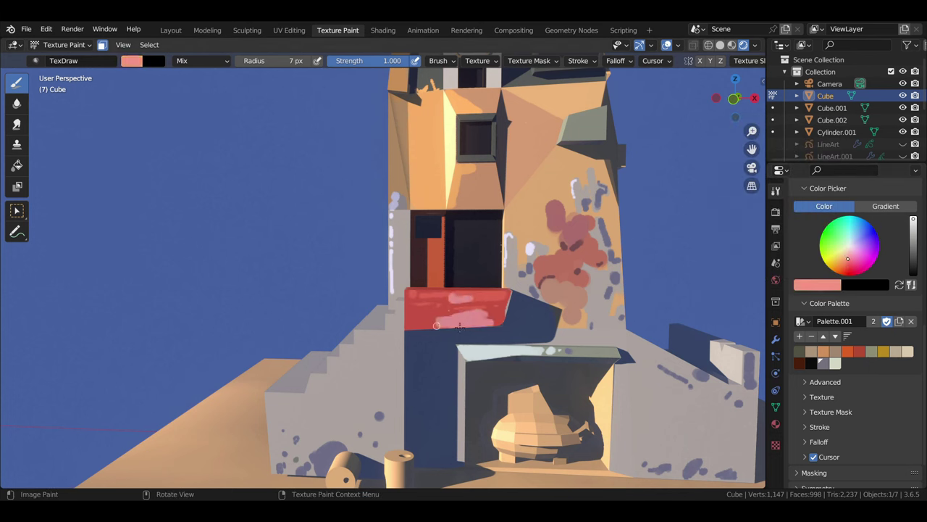
{"action": "middle_click_drag", "start_coordinate": [552, 287], "coordinate": [478, 285]}
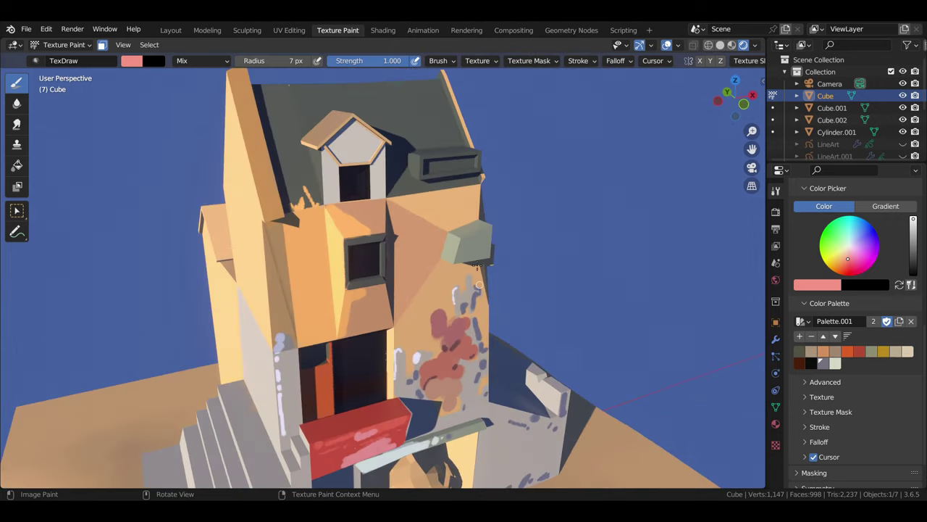
Dab pale cream on the wall and paint the small wall box cream-white
{"action": "left_click", "coordinate": [835, 362]}
{"action": "left_click", "coordinate": [452, 245]}
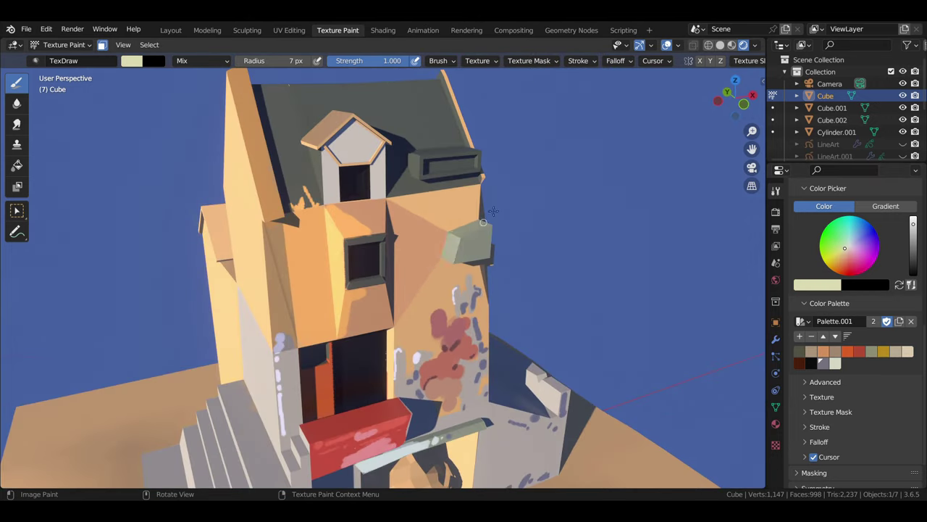
{"action": "middle_click_drag", "start_coordinate": [493, 211], "coordinate": [467, 244]}
{"action": "middle_click_drag", "start_coordinate": [489, 257], "coordinate": [448, 239]}
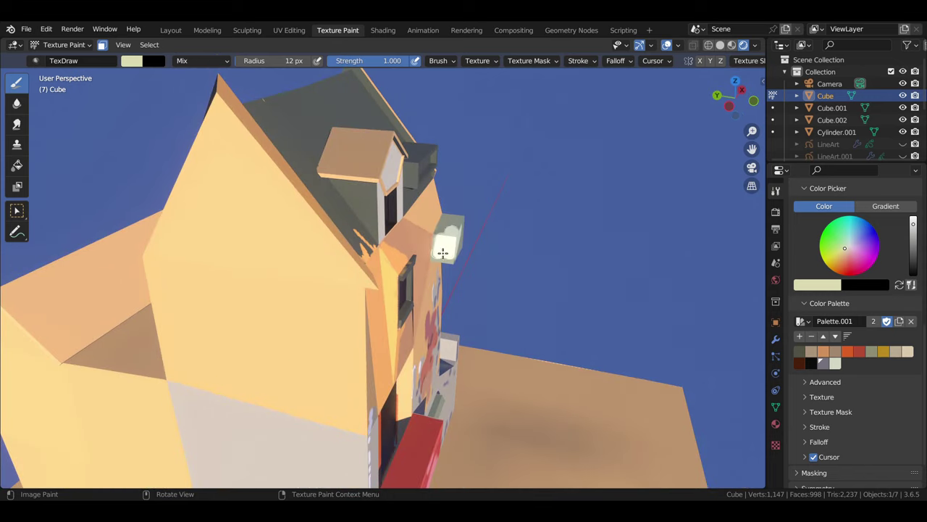
{"action": "left_click_drag", "start_coordinate": [440, 242], "coordinate": [445, 236]}
{"action": "scroll", "coordinate": [465, 256], "scroll_direction": "down", "scroll_amount": 3}
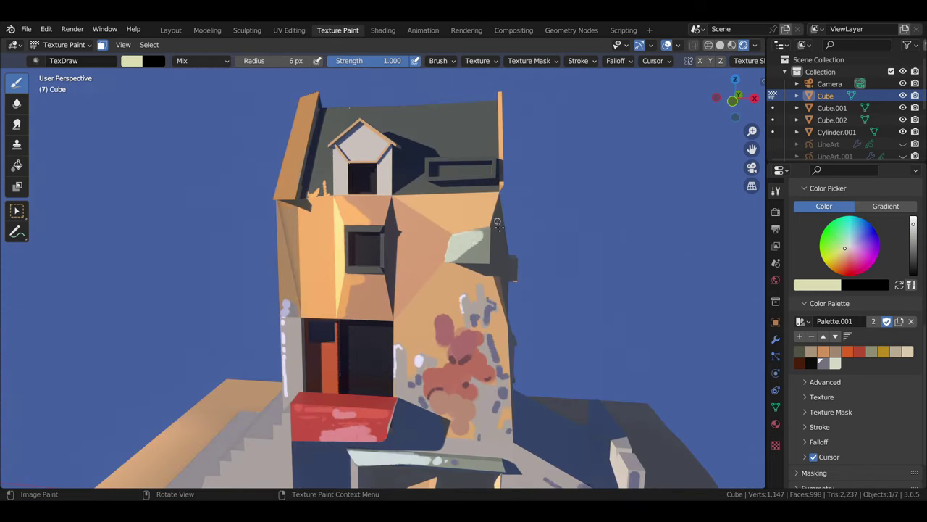
{"action": "middle_click_drag", "start_coordinate": [465, 256], "coordinate": [507, 247]}
Pick orange-tan from the palette, then sample a grey-green colour from the model
{"action": "left_click", "coordinate": [836, 345]}
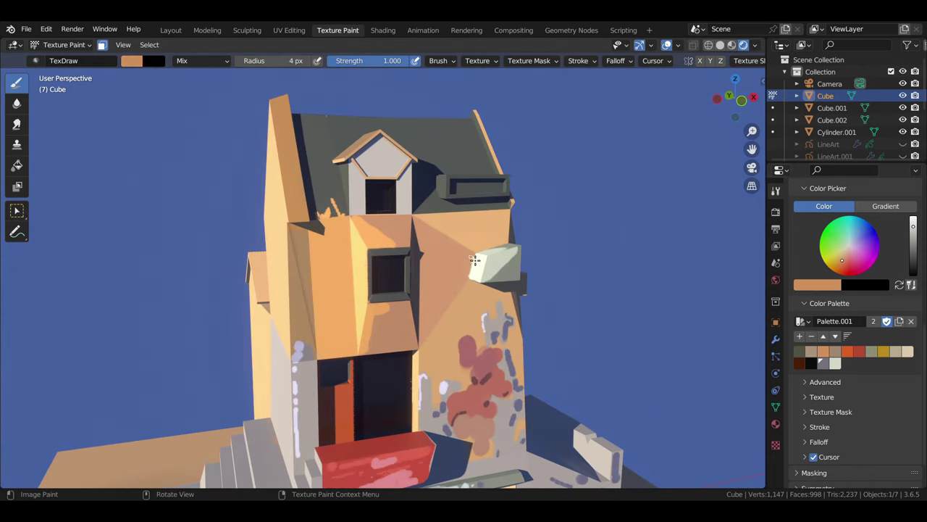
{"action": "mouse_move", "coordinate": [512, 230]}
{"action": "middle_mouse_down"}
{"action": "mouse_move", "coordinate": [522, 253]}
{"action": "mouse_move", "coordinate": [457, 258]}
{"action": "middle_mouse_up"}
{"action": "key", "text": "s"}
{"action": "scroll", "coordinate": [522, 257], "scroll_direction": "down", "scroll_amount": 3}
{"action": "scroll", "coordinate": [458, 257], "scroll_direction": "up", "scroll_amount": 2}
{"action": "scroll", "coordinate": [457, 258], "scroll_direction": "up", "scroll_amount": 3}
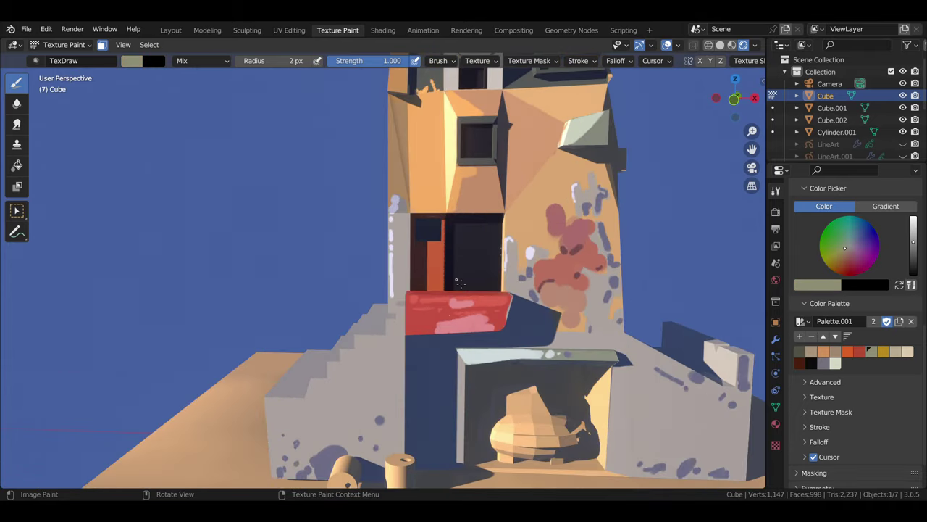
Dot four light orange spots onto the dark door
{"action": "left_click", "coordinate": [823, 352]}
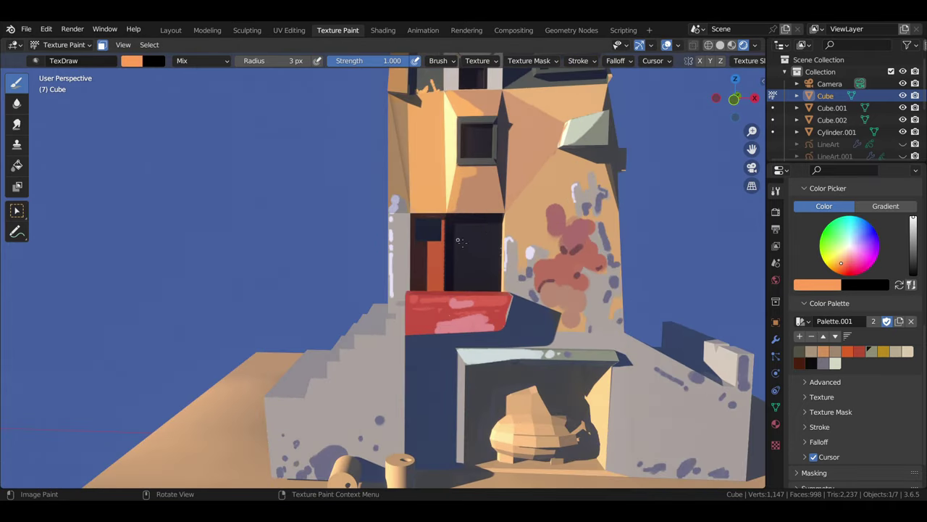
{"action": "left_click", "coordinate": [468, 250]}
{"action": "left_click", "coordinate": [452, 265]}
{"action": "left_click", "coordinate": [483, 255]}
{"action": "left_click", "coordinate": [472, 278]}
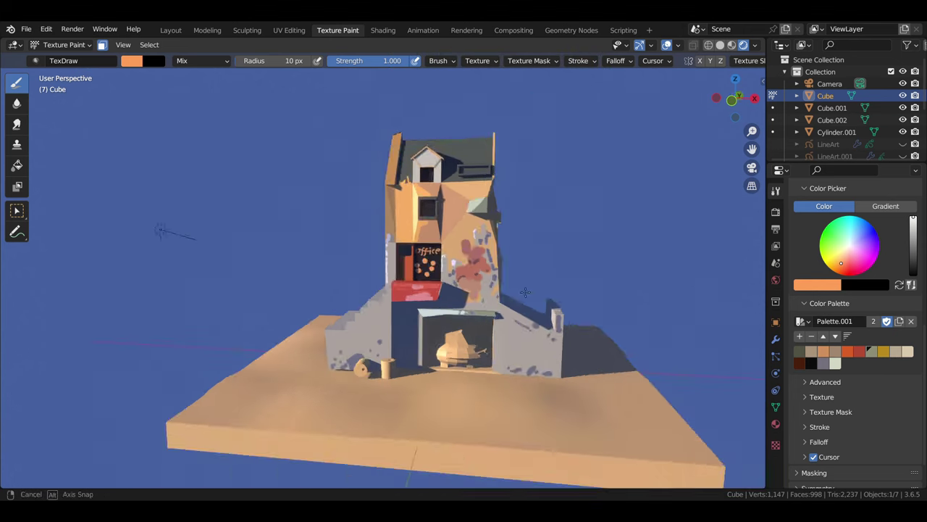
{"action": "scroll", "coordinate": [481, 266], "scroll_direction": "down", "scroll_amount": 5}
{"action": "scroll", "coordinate": [507, 212], "scroll_direction": "up", "scroll_amount": 3}
Sample red-orange and grey-violet from the wall and shrink the brush slightly
{"action": "key", "text": "s"}
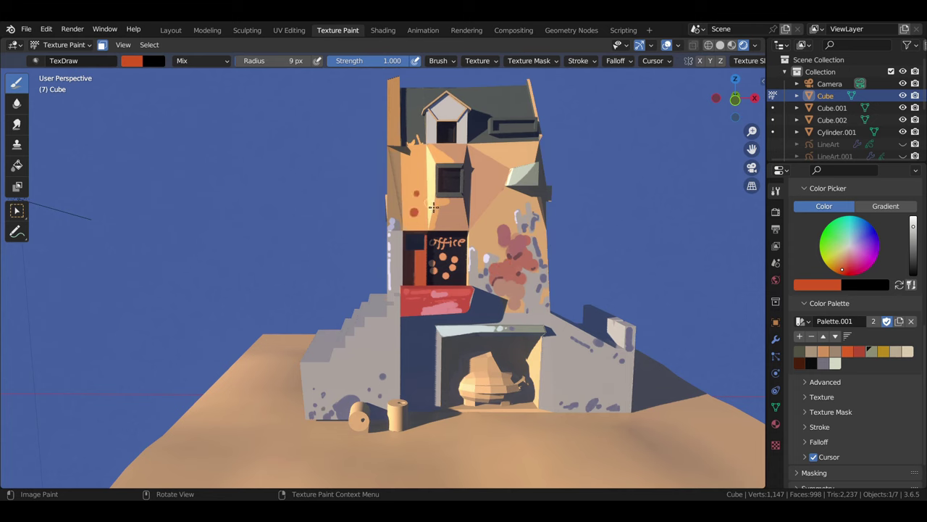
{"action": "scroll", "coordinate": [534, 159], "scroll_direction": "down", "scroll_amount": 3}
{"action": "mouse_move", "coordinate": [433, 207]}
{"action": "middle_mouse_down"}
{"action": "mouse_move", "coordinate": [533, 159]}
{"action": "mouse_move", "coordinate": [429, 165]}
{"action": "middle_mouse_up"}
{"action": "scroll", "coordinate": [429, 165], "scroll_direction": "up", "scroll_amount": 3}
{"action": "key", "text": "s"}
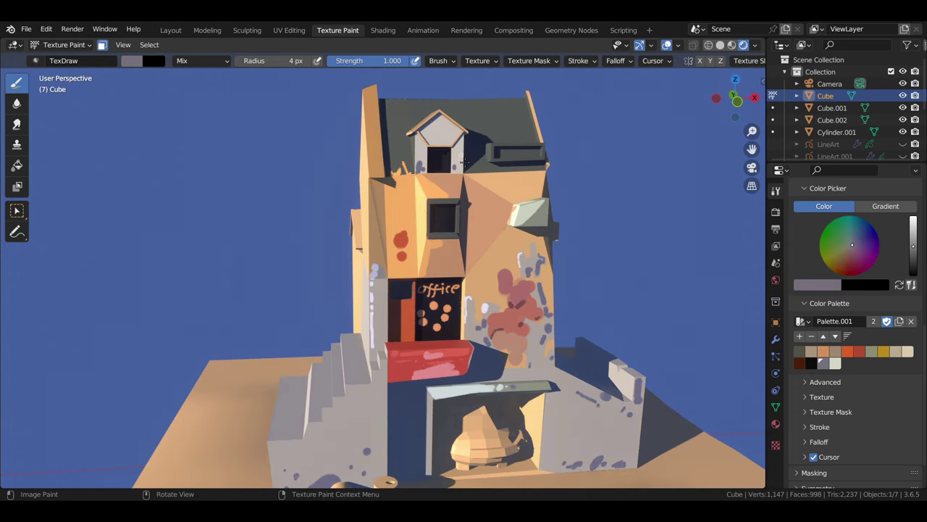
{"action": "key", "text": "bracketleft"}
{"action": "middle_click_drag", "start_coordinate": [518, 73], "coordinate": [384, 262]}
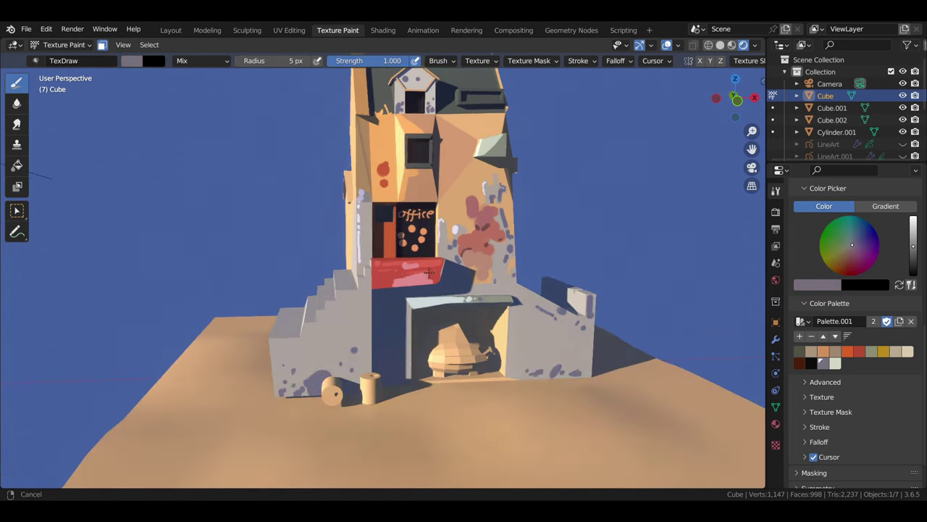
Sample beige from the wall and paint over the red spots beside 'office'
{"action": "key", "text": "s"}
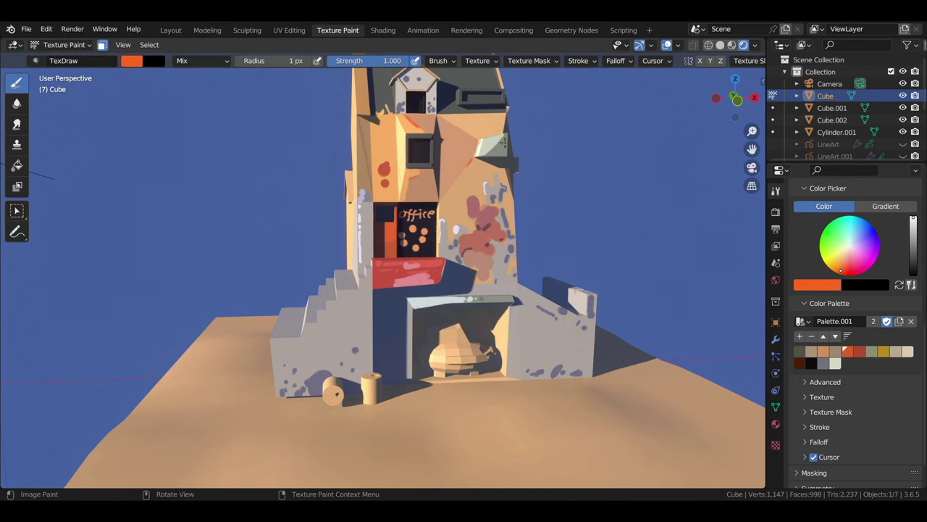
{"action": "scroll", "coordinate": [504, 142], "scroll_direction": "down", "scroll_amount": 3}
{"action": "middle_click_drag", "start_coordinate": [504, 141], "coordinate": [483, 243]}
{"action": "scroll", "coordinate": [483, 242], "scroll_direction": "up", "scroll_amount": 3}
{"action": "key", "text": "s"}
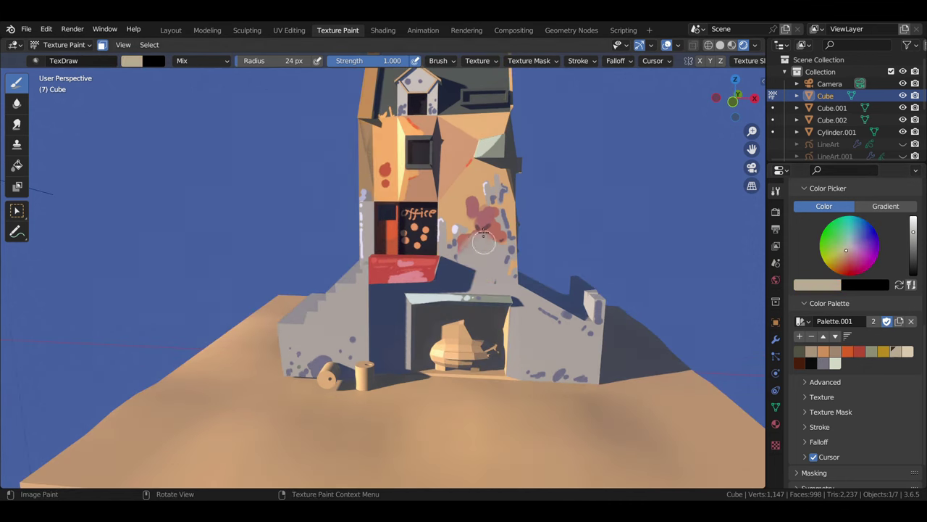
{"action": "left_click_drag", "start_coordinate": [483, 243], "coordinate": [500, 185]}
Cover the wall beside 'office' in grey-purple and add small darker grey-purple marks
{"action": "key", "text": "s"}
{"action": "left_click_drag", "start_coordinate": [496, 275], "coordinate": [507, 247]}
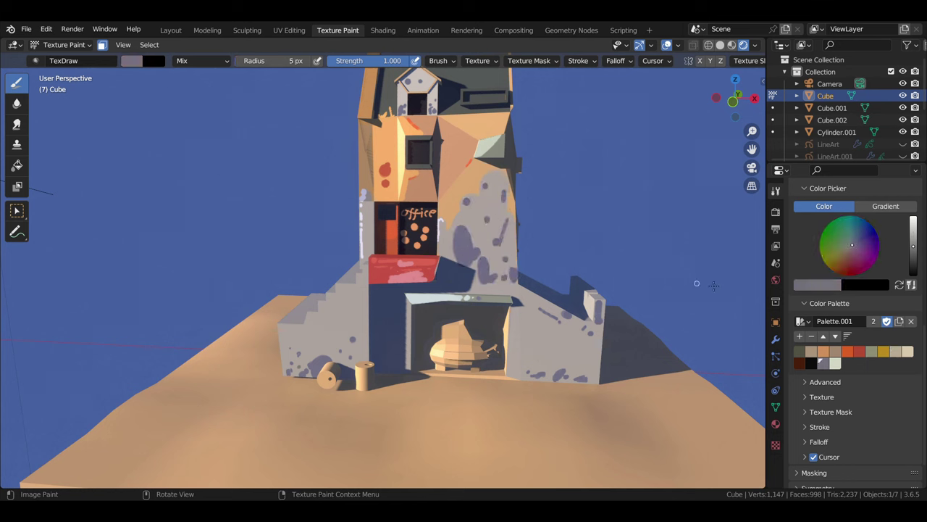
{"action": "key", "text": "s"}
{"action": "left_click_drag", "start_coordinate": [468, 261], "coordinate": [489, 280]}
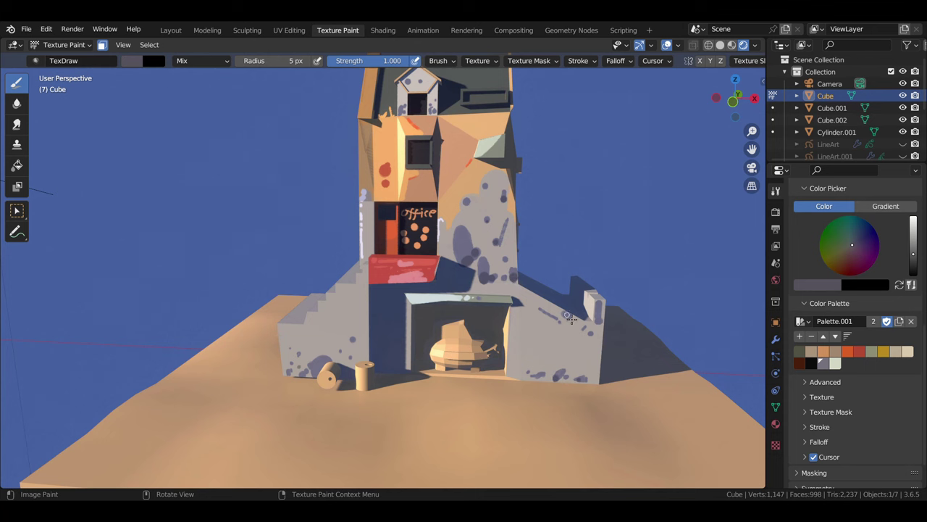
{"action": "middle_click_drag", "start_coordinate": [362, 304], "coordinate": [424, 319], "text": "shift"}
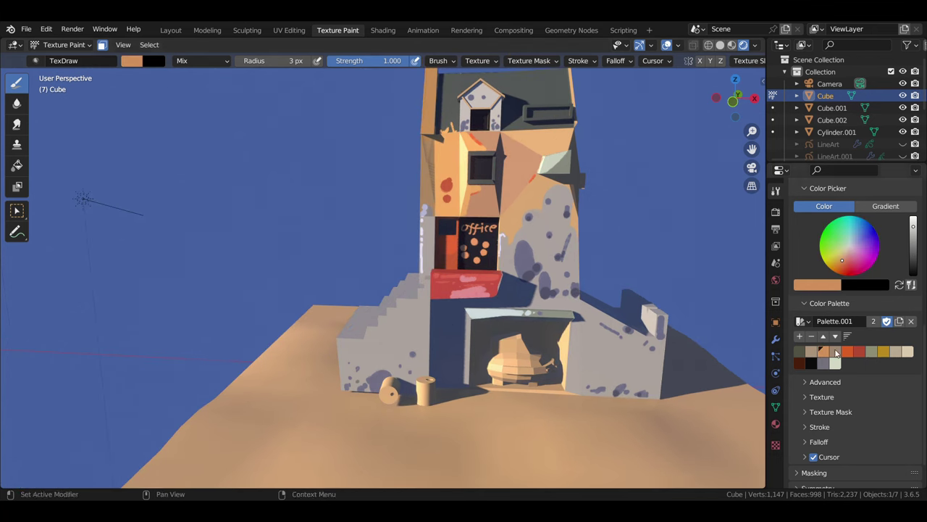
Enlarge the brush to 8 px and dab a pale cream dot on the wall
{"action": "key", "text": "s"}
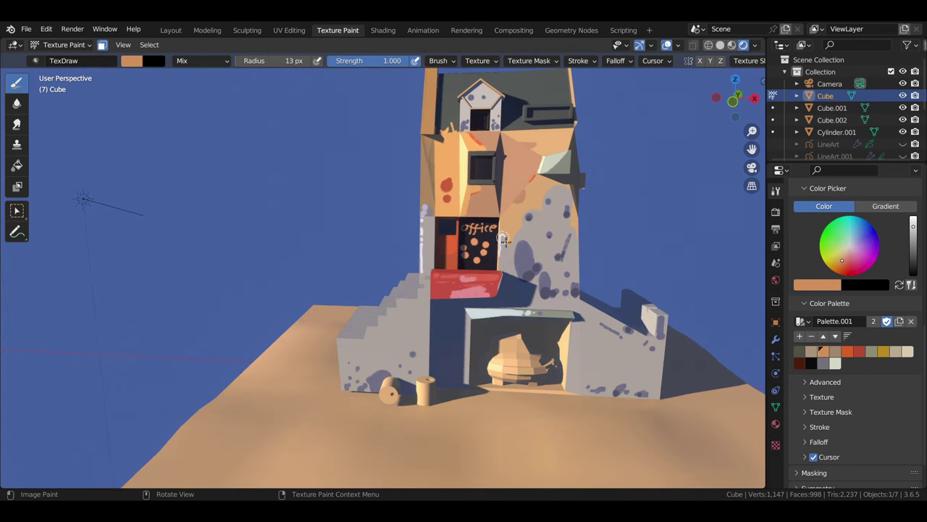
{"action": "key", "text": "f"}
{"action": "left_click", "coordinate": [475, 202]}
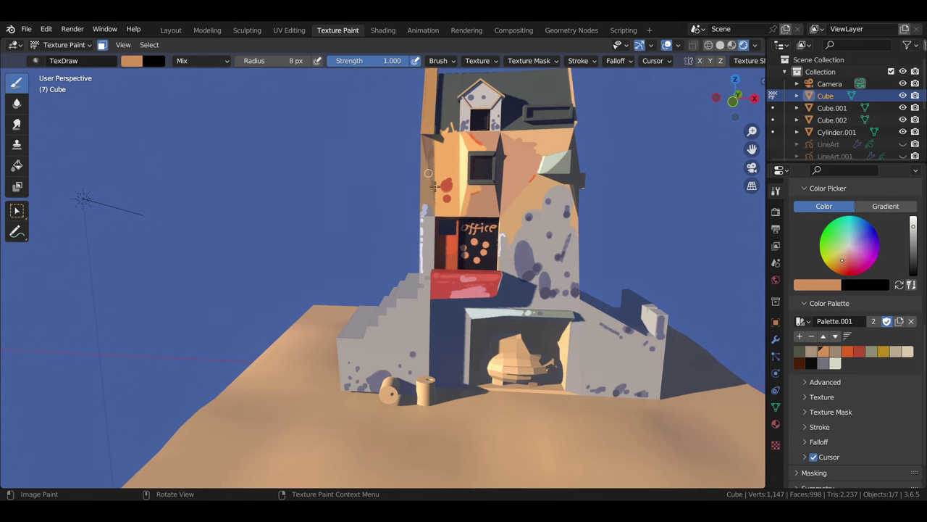
{"action": "key", "text": "s"}
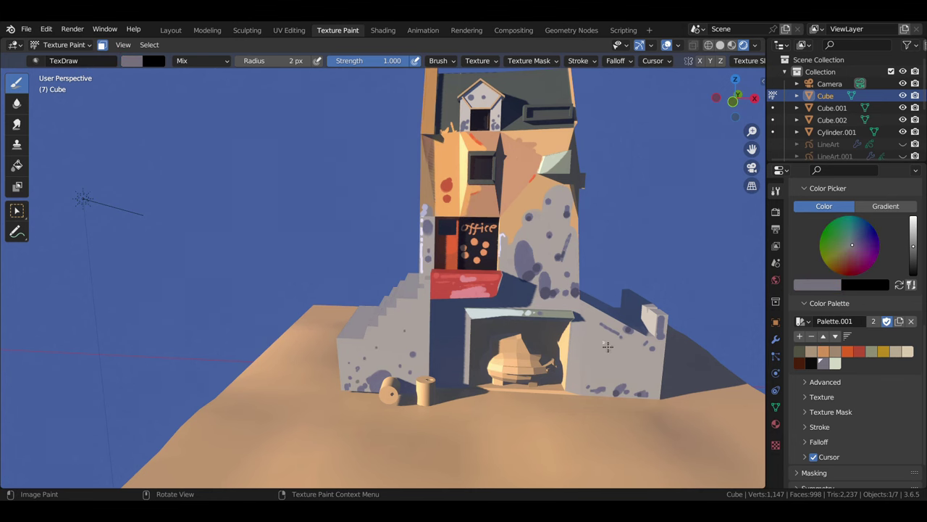
{"action": "middle_click_drag", "start_coordinate": [608, 347], "coordinate": [426, 353]}
{"action": "key", "text": "s"}
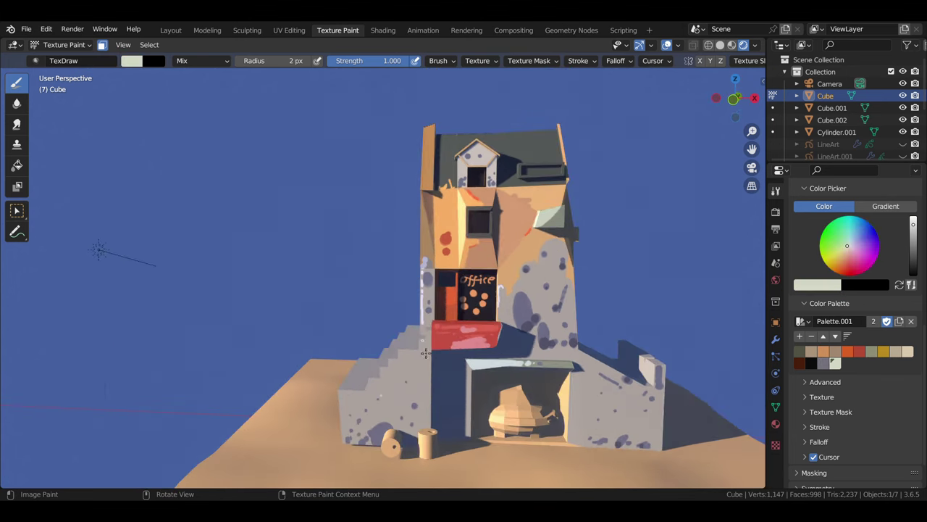
{"action": "key", "text": "f"}
{"action": "left_click", "coordinate": [521, 298]}
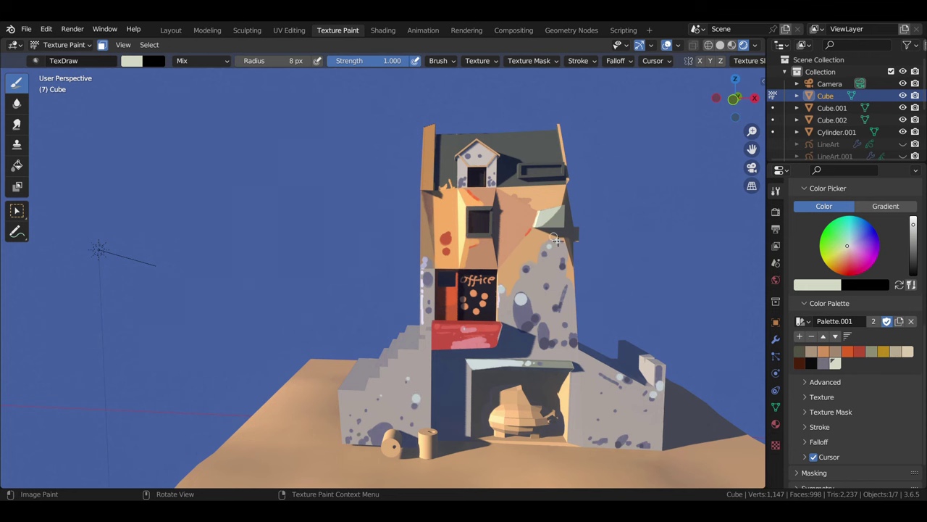
Enlarge the brush radius again and bring more ground below the building into view
{"action": "scroll", "coordinate": [555, 239], "scroll_direction": "up", "scroll_amount": 2}
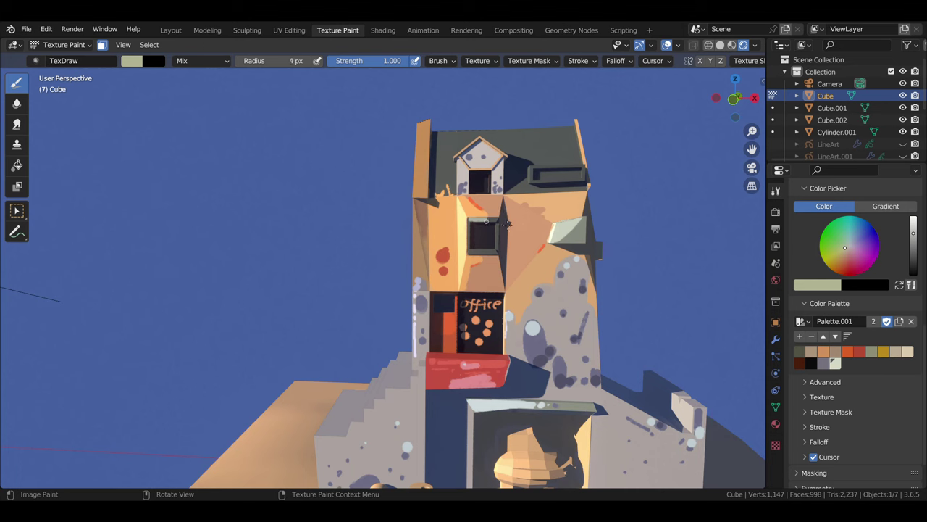
{"action": "key", "text": "f"}
{"action": "left_click", "coordinate": [495, 261]}
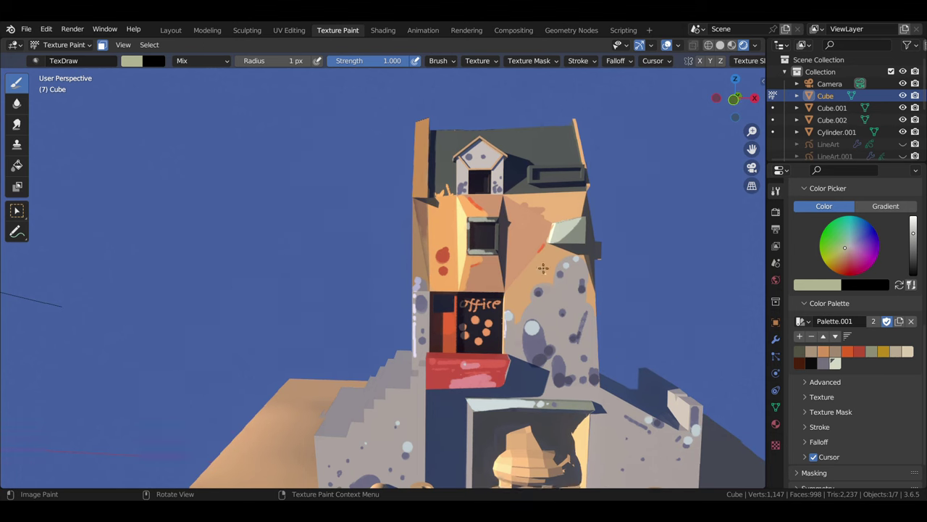
{"action": "mouse_move", "coordinate": [542, 269]}
{"action": "middle_mouse_down"}
{"action": "mouse_move", "coordinate": [693, 160]}
{"action": "mouse_move", "coordinate": [720, 128]}
{"action": "middle_mouse_up"}
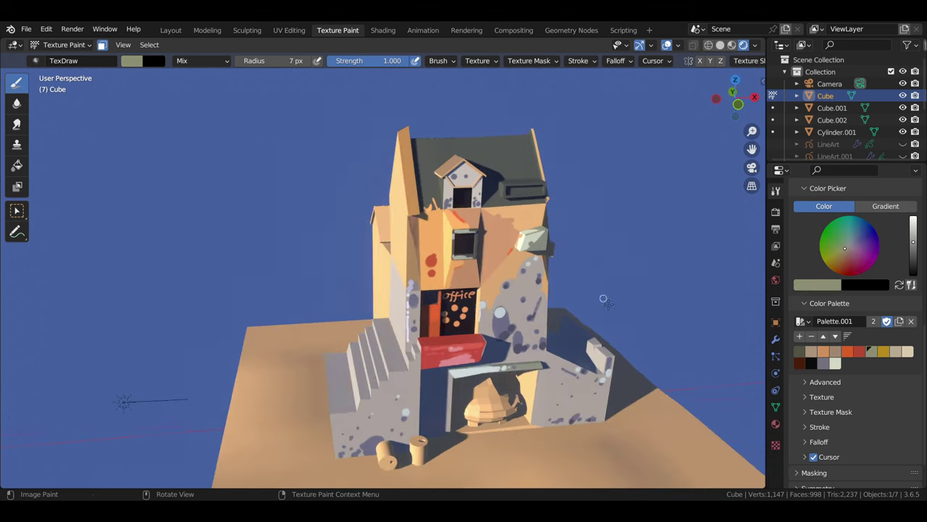
{"action": "scroll", "coordinate": [470, 290], "scroll_direction": "up", "scroll_amount": 3}
Pick orange from the palette and make the ground plane Plane.001 the paint target
{"action": "left_click", "coordinate": [822, 351]}
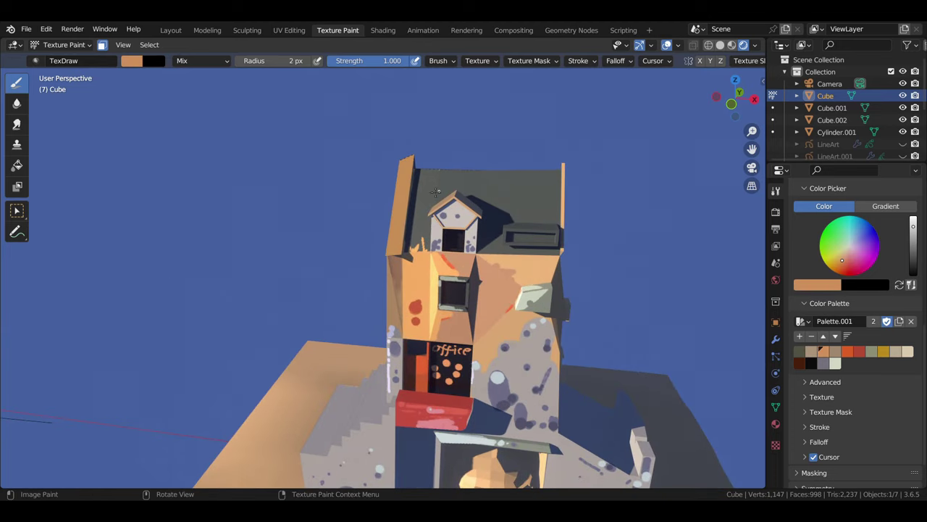
{"action": "scroll", "coordinate": [428, 226], "scroll_direction": "down", "scroll_amount": 4}
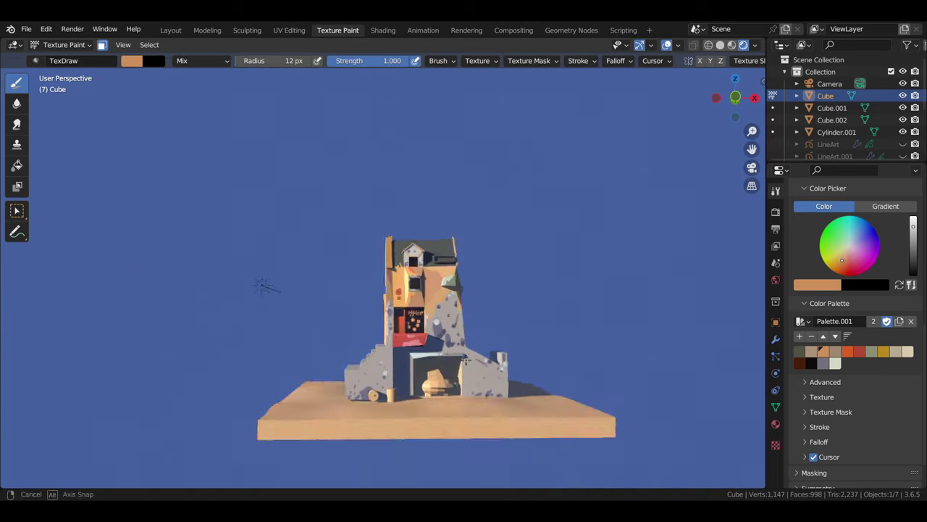
{"action": "mouse_move", "coordinate": [428, 226]}
{"action": "middle_mouse_down"}
{"action": "mouse_move", "coordinate": [546, 254]}
{"action": "mouse_move", "coordinate": [482, 366]}
{"action": "middle_mouse_up"}
{"action": "key", "text": "alt+q"}
Flood-fill the whole ground plane with an orange base colour
{"action": "scroll", "coordinate": [483, 367], "scroll_direction": "down", "scroll_amount": 3}
{"action": "scroll", "coordinate": [848, 326], "scroll_direction": "down", "scroll_amount": 5}
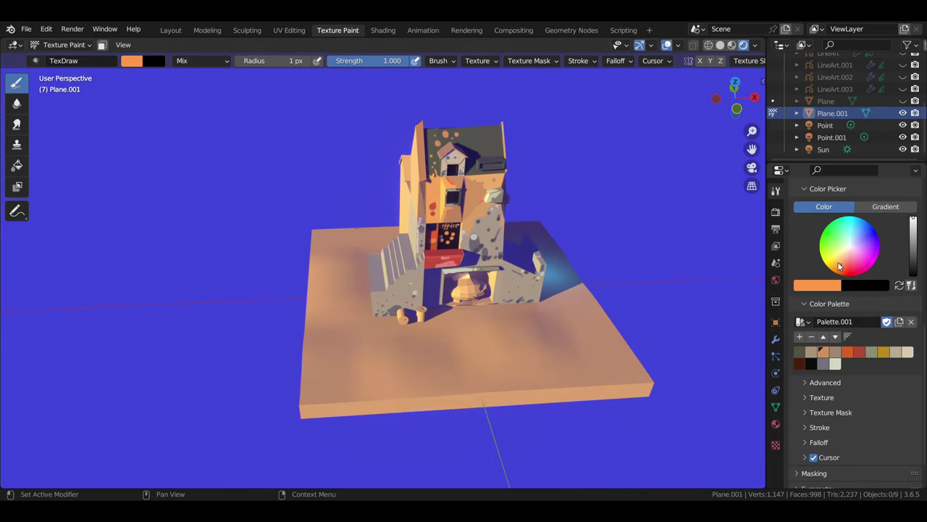
{"action": "left_click", "coordinate": [843, 264]}
{"action": "left_click", "coordinate": [17, 165]}
{"action": "left_click", "coordinate": [503, 348]}
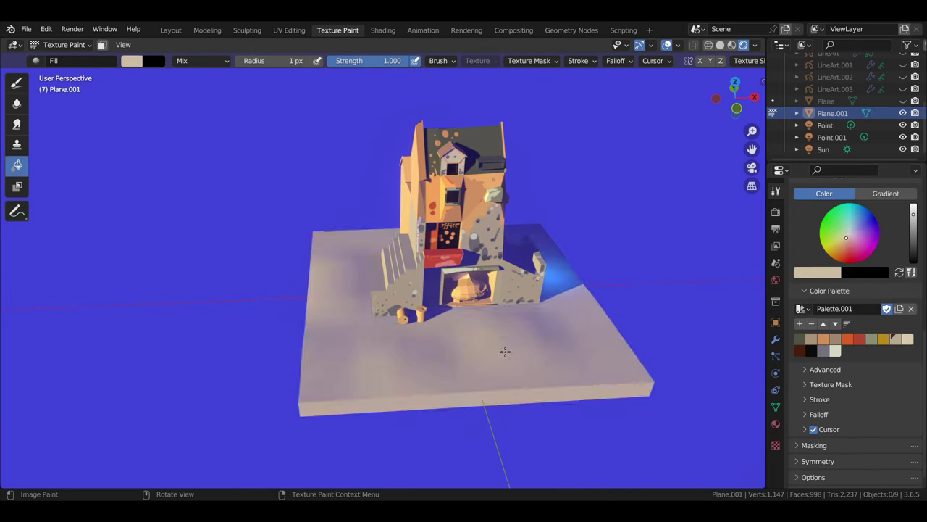
{"action": "mouse_move", "coordinate": [502, 348]}
{"action": "middle_mouse_down"}
{"action": "mouse_move", "coordinate": [538, 350]}
{"action": "mouse_move", "coordinate": [507, 341]}
{"action": "middle_mouse_up"}
{"action": "left_click", "coordinate": [538, 351]}
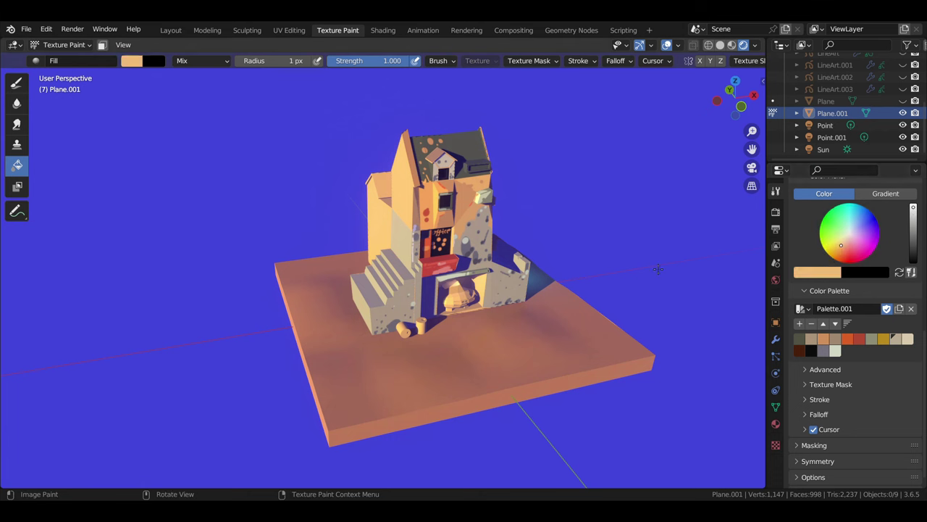
With a larger freehand brush, paint light blotches and strokes across the ground
{"action": "left_click", "coordinate": [16, 82]}
{"action": "left_click_drag", "start_coordinate": [522, 340], "coordinate": [471, 355]}
{"action": "left_click_drag", "start_coordinate": [453, 377], "coordinate": [463, 388]}
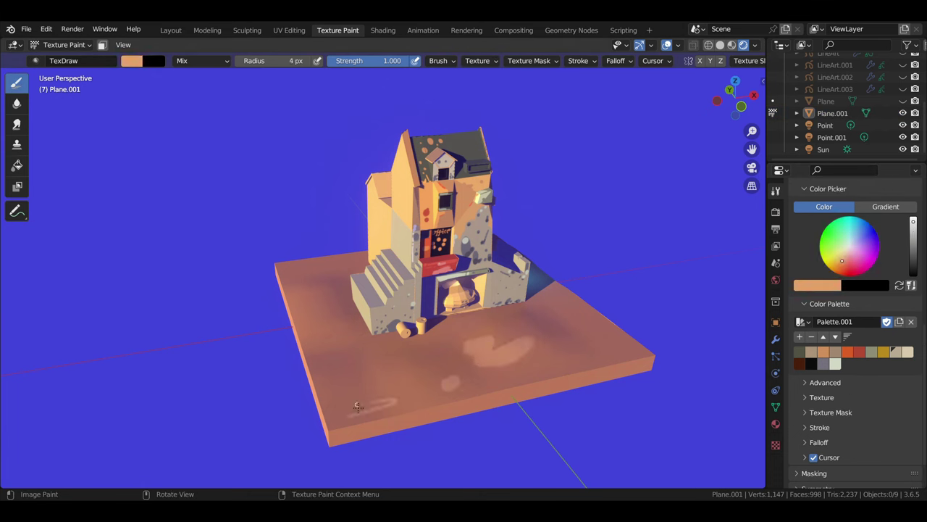
{"action": "left_click_drag", "start_coordinate": [406, 359], "coordinate": [362, 377]}
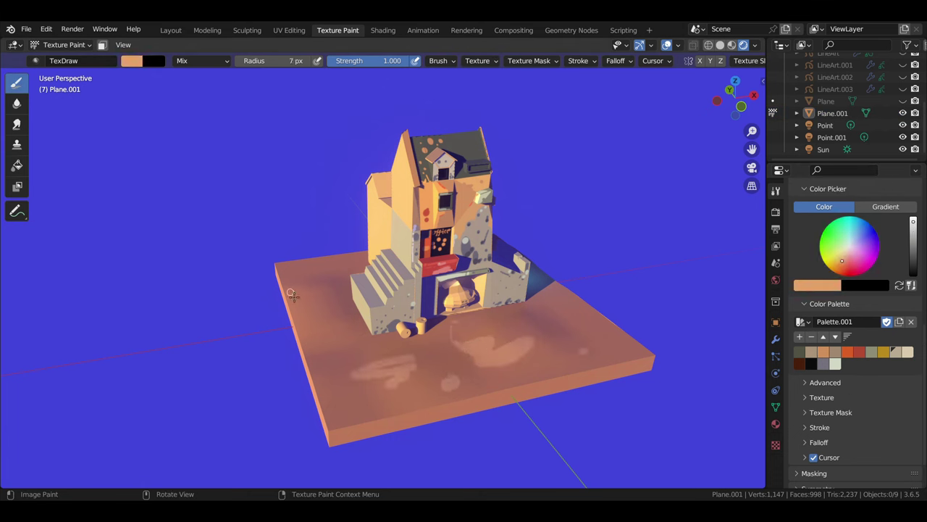
{"action": "left_click_drag", "start_coordinate": [292, 296], "coordinate": [355, 340]}
{"action": "left_click_drag", "start_coordinate": [515, 304], "coordinate": [569, 323]}
{"action": "left_click_drag", "start_coordinate": [586, 366], "coordinate": [522, 377]}
{"action": "mouse_move", "coordinate": [424, 395]}
{"action": "left_mouse_down"}
{"action": "mouse_move", "coordinate": [366, 416]}
{"action": "mouse_move", "coordinate": [342, 409]}
{"action": "left_mouse_up"}
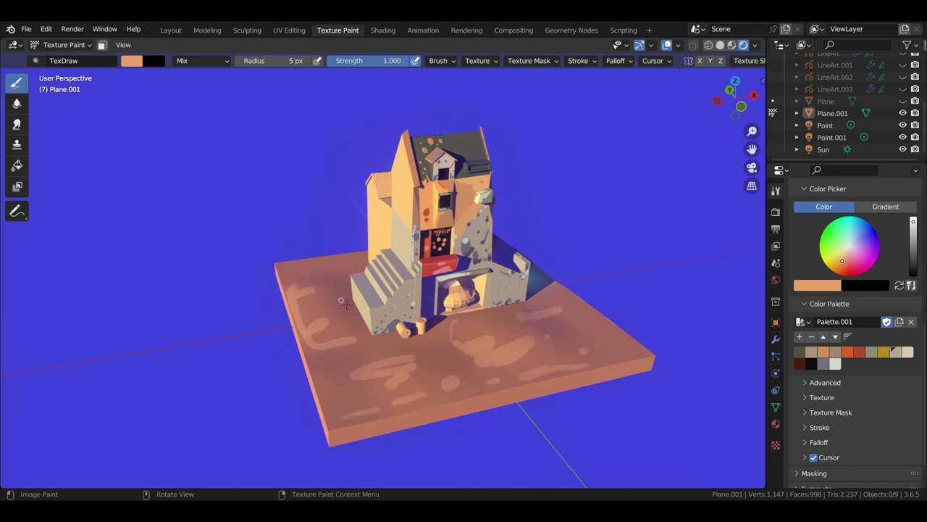
Dab two pale peach spots onto the ground
{"action": "left_click", "coordinate": [839, 268]}
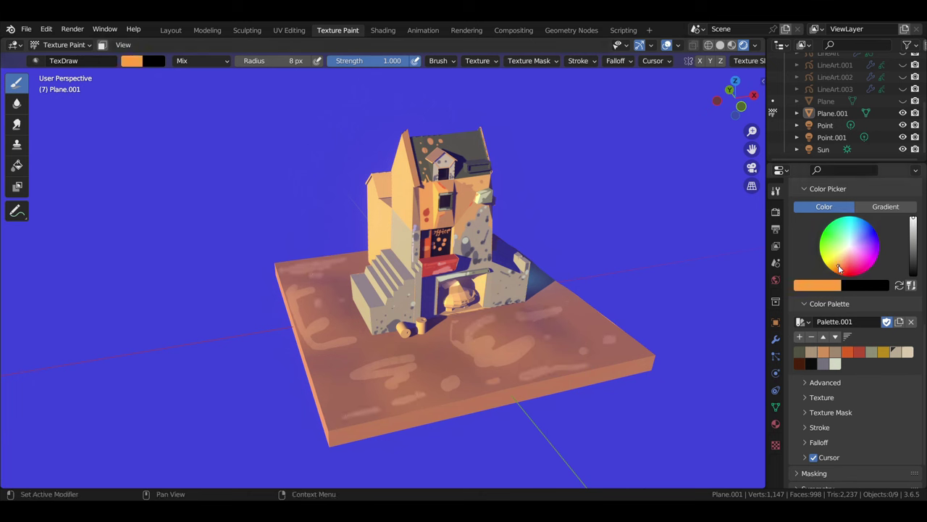
{"action": "left_click_drag", "start_coordinate": [838, 268], "coordinate": [846, 254]}
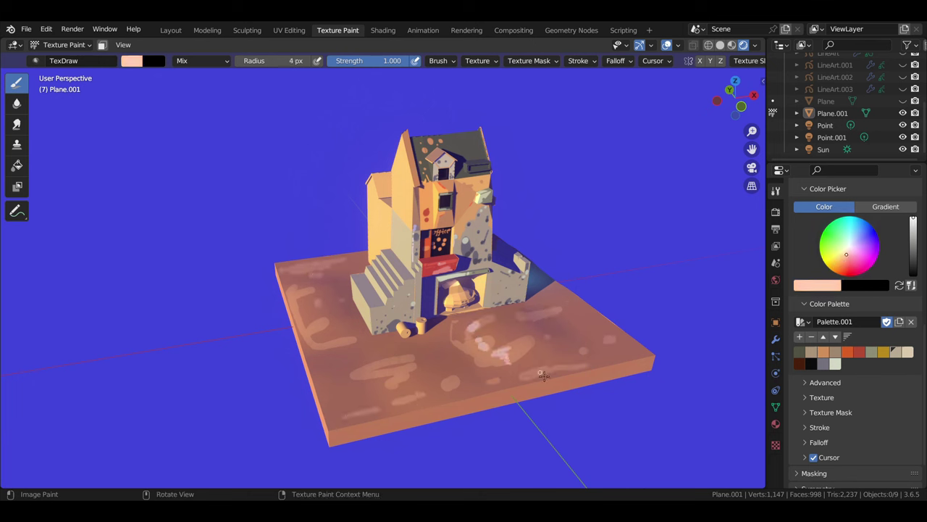
{"action": "left_click", "coordinate": [543, 373]}
{"action": "left_click", "coordinate": [375, 370]}
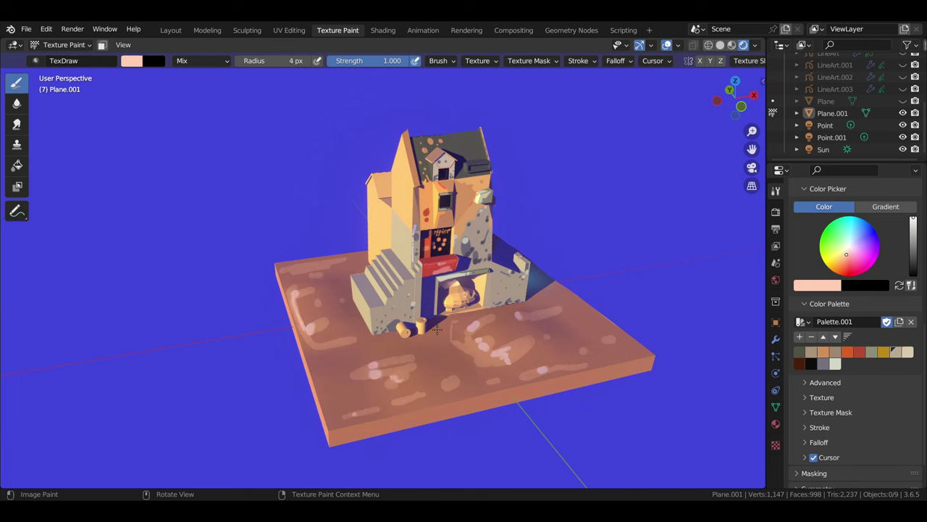
Paint dark brown spots and streaks around the front and sides of the house
{"action": "left_click", "coordinate": [817, 285]}
{"action": "left_click", "coordinate": [771, 159]}
{"action": "left_click", "coordinate": [491, 372]}
{"action": "left_click", "coordinate": [549, 325]}
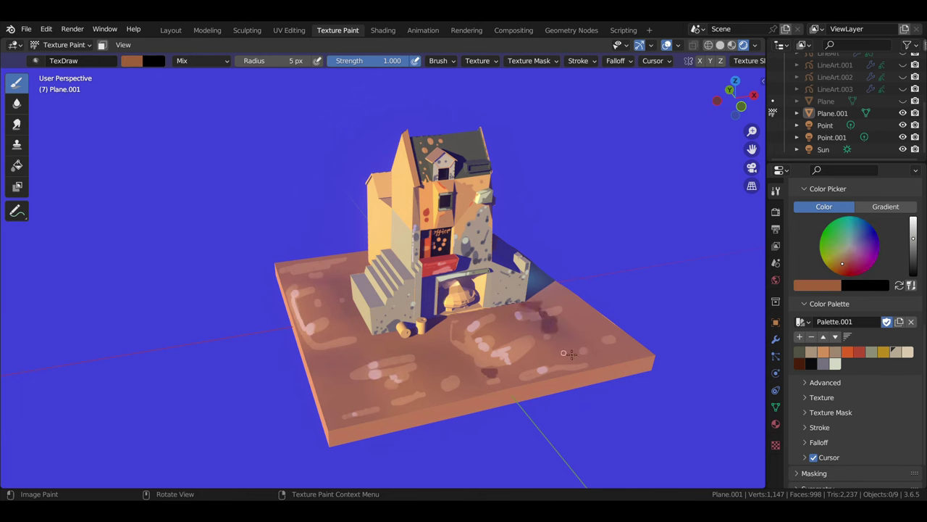
{"action": "left_click_drag", "start_coordinate": [567, 353], "coordinate": [559, 341]}
{"action": "mouse_move", "coordinate": [456, 347]}
{"action": "left_mouse_down"}
{"action": "mouse_move", "coordinate": [424, 366]}
{"action": "mouse_move", "coordinate": [410, 362]}
{"action": "left_mouse_up"}
{"action": "left_click_drag", "start_coordinate": [438, 326], "coordinate": [384, 368]}
{"action": "mouse_move", "coordinate": [481, 354]}
{"action": "left_mouse_down"}
{"action": "mouse_move", "coordinate": [524, 352]}
{"action": "mouse_move", "coordinate": [547, 296]}
{"action": "mouse_move", "coordinate": [347, 309]}
{"action": "left_mouse_up"}
{"action": "left_click_drag", "start_coordinate": [337, 265], "coordinate": [352, 297]}
{"action": "left_click_drag", "start_coordinate": [333, 348], "coordinate": [355, 366]}
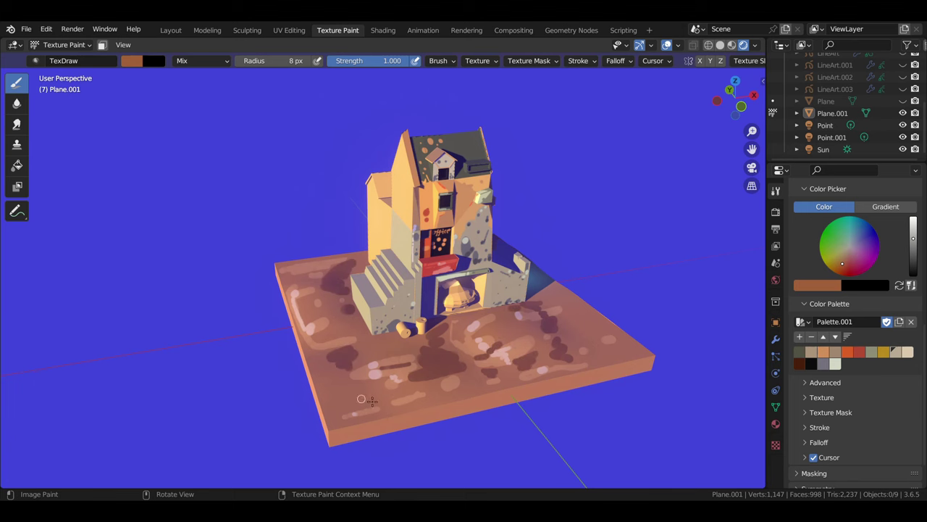
Paint green grass patches with bright green highlights scattered across the ground
{"action": "mouse_move", "coordinate": [362, 398]}
{"action": "middle_mouse_down"}
{"action": "mouse_move", "coordinate": [434, 376]}
{"action": "mouse_move", "coordinate": [500, 405]}
{"action": "middle_mouse_up"}
{"action": "left_click", "coordinate": [830, 248]}
{"action": "left_click_drag", "start_coordinate": [392, 399], "coordinate": [409, 400]}
{"action": "left_click_drag", "start_coordinate": [485, 391], "coordinate": [512, 420]}
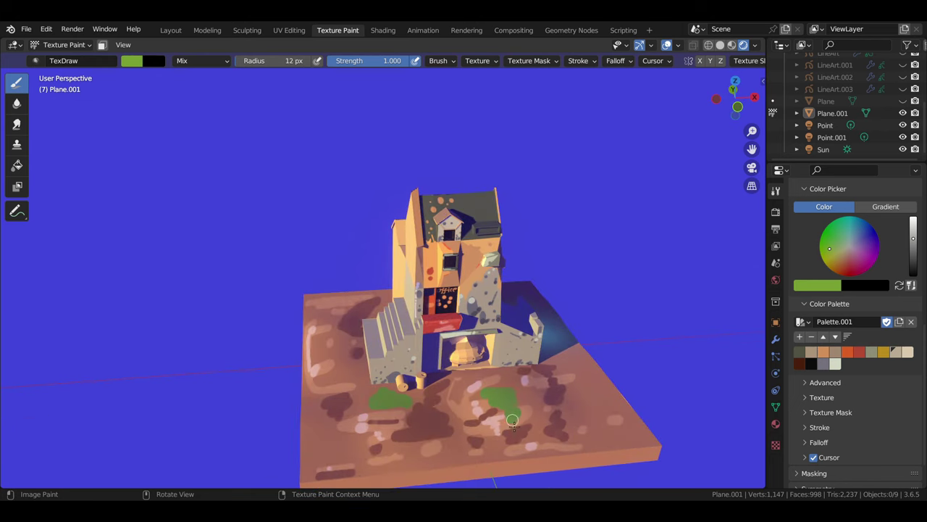
{"action": "left_click_drag", "start_coordinate": [424, 409], "coordinate": [449, 435]}
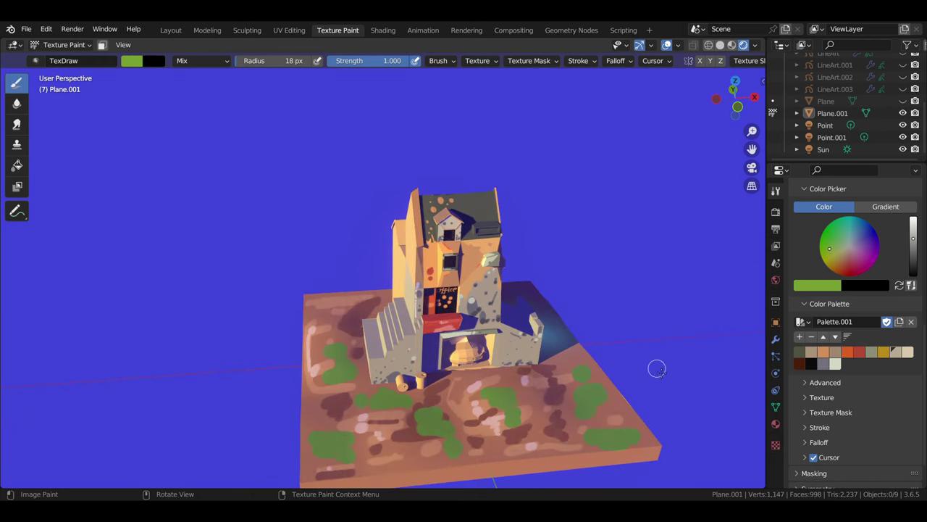
{"action": "left_click_drag", "start_coordinate": [580, 371], "coordinate": [598, 400]}
{"action": "left_click_drag", "start_coordinate": [425, 413], "coordinate": [438, 442]}
{"action": "left_click_drag", "start_coordinate": [482, 391], "coordinate": [511, 415]}
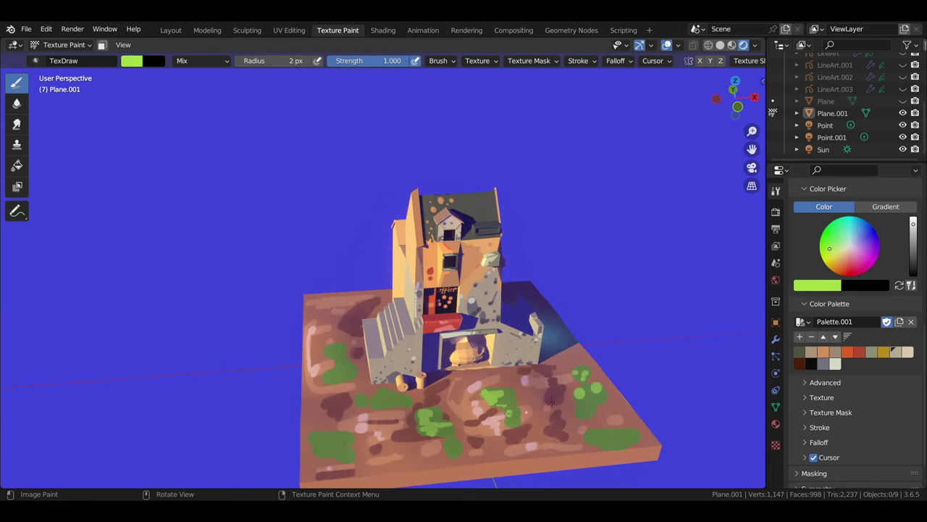
{"action": "key", "text": "f"}
{"action": "left_click", "coordinate": [366, 401]}
{"action": "mouse_move", "coordinate": [413, 366]}
{"action": "middle_mouse_down"}
{"action": "mouse_move", "coordinate": [490, 425]}
{"action": "mouse_move", "coordinate": [435, 406]}
{"action": "middle_mouse_up"}
Flood-fill the Cylinder.001 barrels solid red
{"action": "scroll", "coordinate": [833, 130], "scroll_direction": "up", "scroll_amount": 5}
{"action": "left_click", "coordinate": [834, 130]}
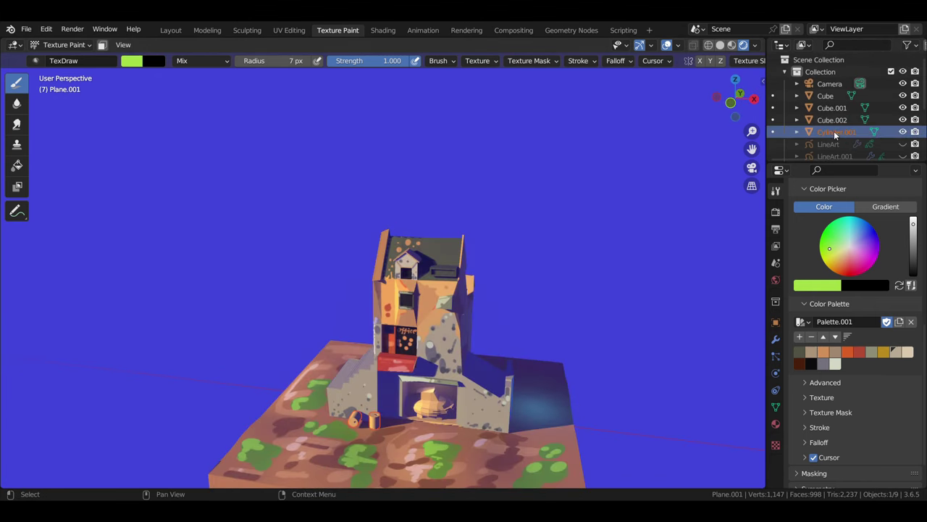
{"action": "scroll", "coordinate": [133, 264], "scroll_direction": "up", "scroll_amount": 3}
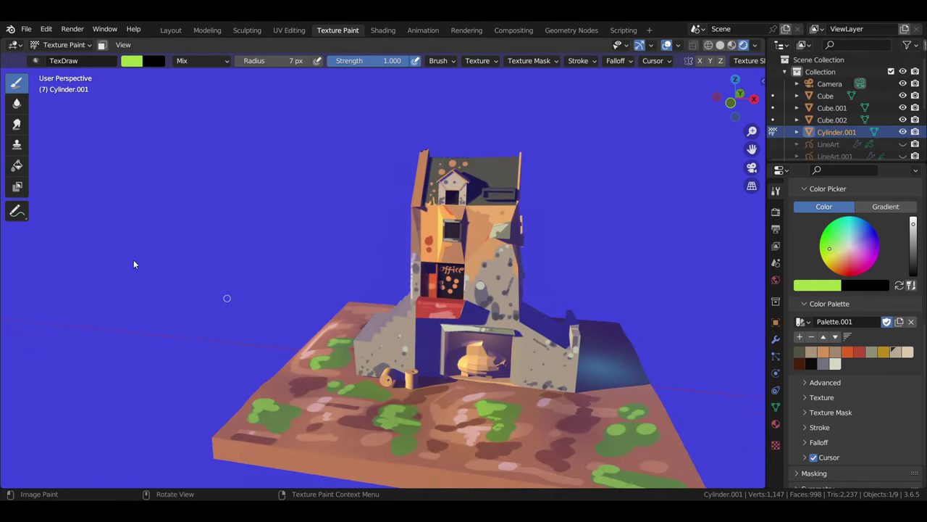
{"action": "left_click", "coordinate": [16, 165]}
{"action": "left_click", "coordinate": [869, 238]}
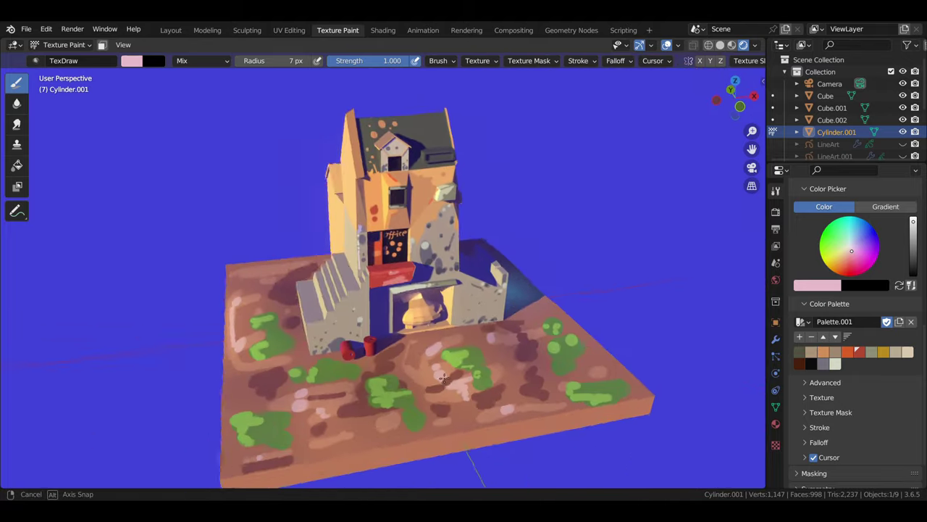
Make Cube.001 the paint target with face masking and the Fill tool
{"action": "left_click", "coordinate": [831, 108]}
{"action": "key", "text": "KP_Decimal"}
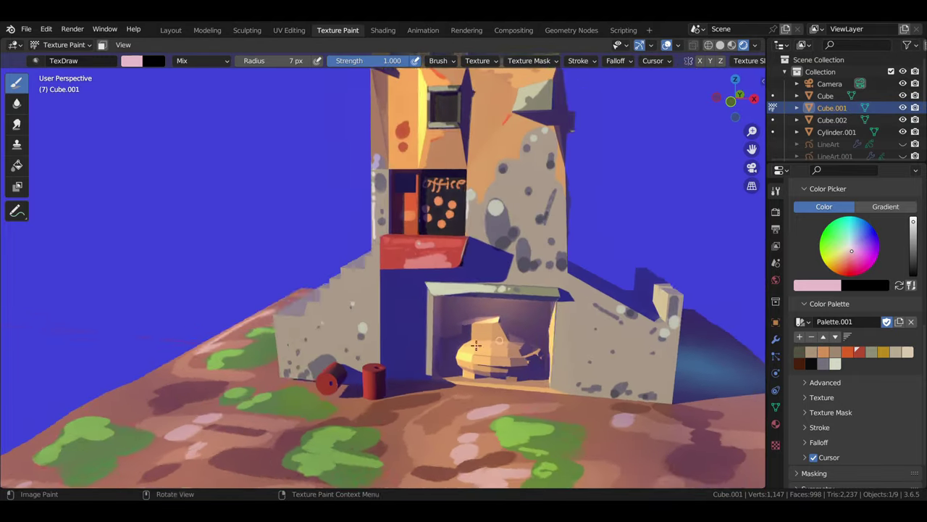
{"action": "key", "text": "m"}
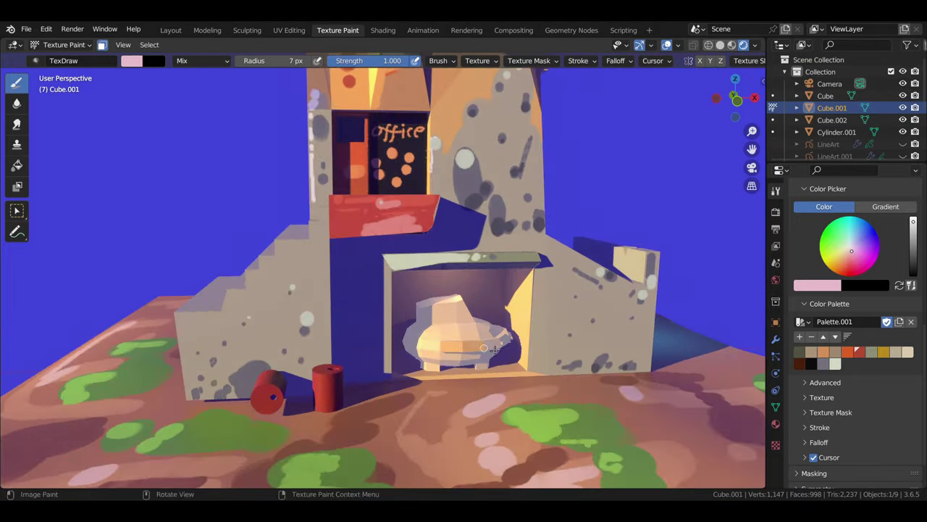
{"action": "middle_click_drag", "start_coordinate": [491, 348], "coordinate": [493, 332]}
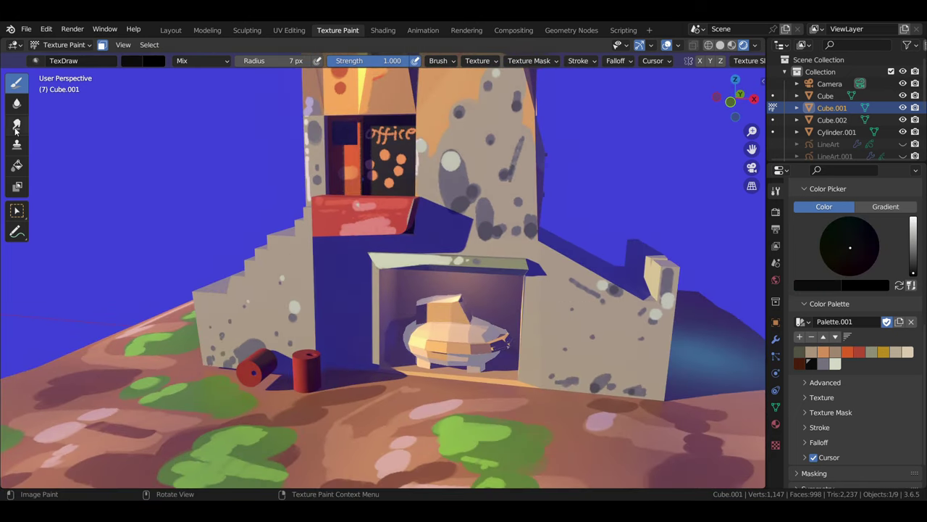
{"action": "middle_click_drag", "start_coordinate": [462, 342], "coordinate": [411, 380]}
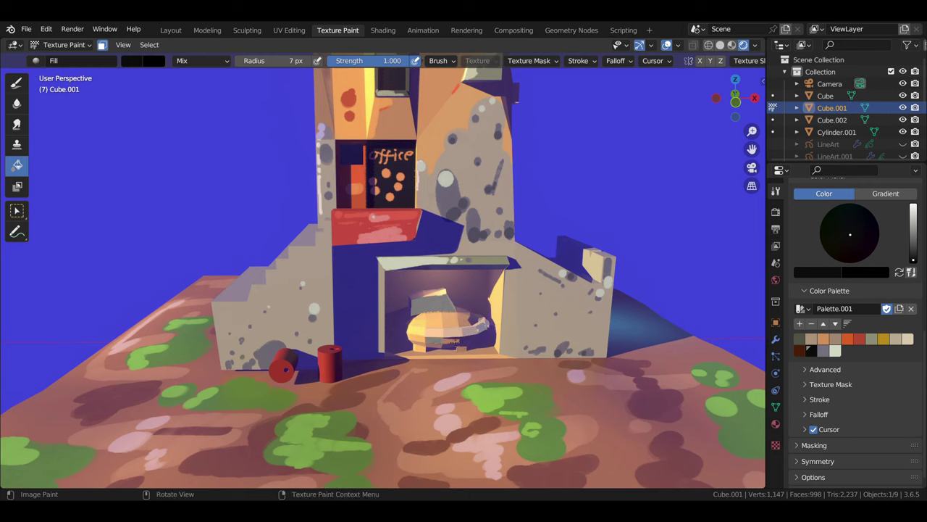
{"action": "key", "text": "s"}
{"action": "scroll", "coordinate": [410, 380], "scroll_direction": "down", "scroll_amount": 4}
{"action": "mouse_move", "coordinate": [411, 381]}
{"action": "middle_mouse_down"}
{"action": "mouse_move", "coordinate": [476, 353]}
{"action": "mouse_move", "coordinate": [594, 340]}
{"action": "middle_mouse_up"}
{"action": "scroll", "coordinate": [476, 353], "scroll_direction": "up", "scroll_amount": 2}
{"action": "scroll", "coordinate": [841, 108], "scroll_direction": "down", "scroll_amount": 5}
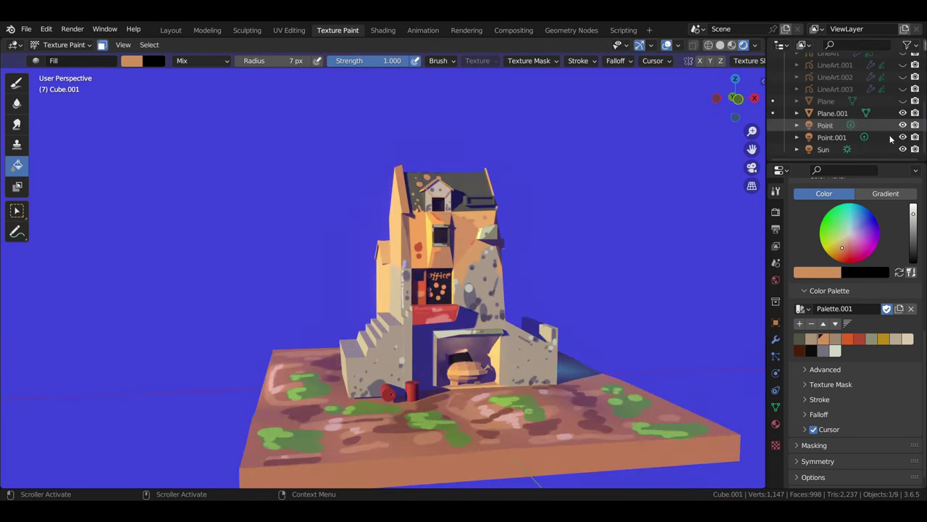
Set the drawing plane to Front (X-Z) and the ink stroke colour to red
{"action": "left_click", "coordinate": [381, 45]}
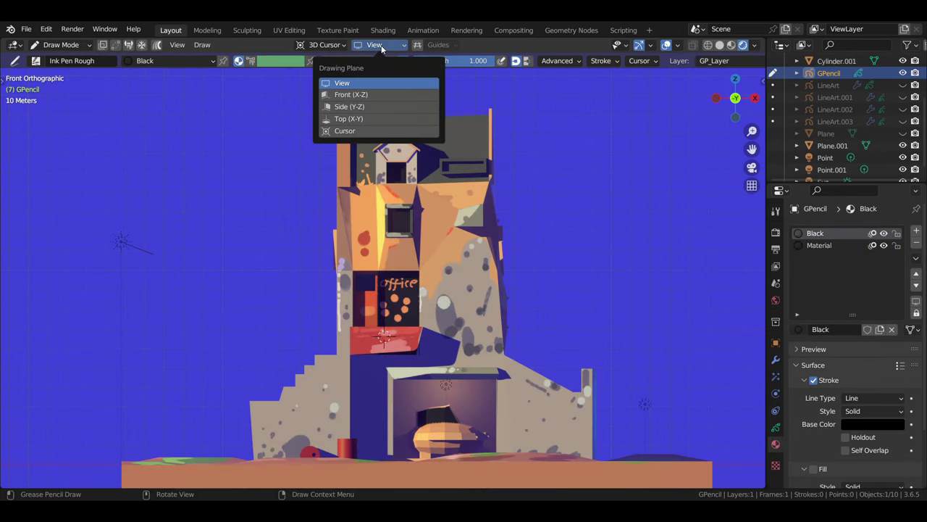
{"action": "left_click", "coordinate": [340, 96]}
{"action": "scroll", "coordinate": [855, 406], "scroll_direction": "down", "scroll_amount": 2}
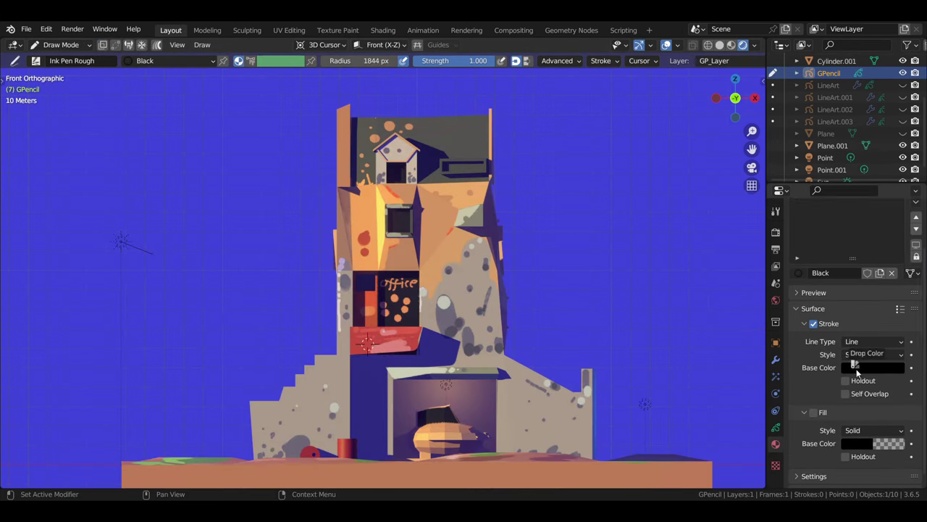
{"action": "left_click", "coordinate": [873, 367]}
{"action": "left_click", "coordinate": [887, 242]}
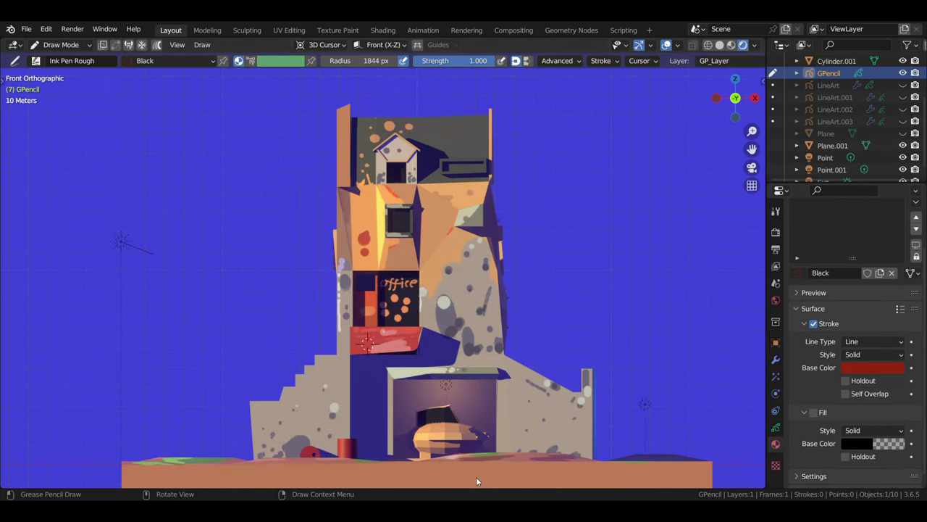
Draw the balcony railing with three posts and the staircase handrail with two posts
{"action": "left_click_drag", "start_coordinate": [420, 331], "coordinate": [353, 340]}
{"action": "left_click_drag", "start_coordinate": [345, 305], "coordinate": [421, 305]}
{"action": "left_click_drag", "start_coordinate": [350, 307], "coordinate": [350, 325]}
{"action": "mouse_move", "coordinate": [363, 307]}
{"action": "left_mouse_down"}
{"action": "mouse_move", "coordinate": [364, 324]}
{"action": "mouse_move", "coordinate": [384, 325]}
{"action": "left_mouse_up"}
{"action": "left_click_drag", "start_coordinate": [402, 306], "coordinate": [403, 325]}
{"action": "mouse_move", "coordinate": [281, 375]}
{"action": "left_mouse_down"}
{"action": "mouse_move", "coordinate": [346, 310]}
{"action": "mouse_move", "coordinate": [283, 402]}
{"action": "left_mouse_up"}
{"action": "left_click_drag", "start_coordinate": [297, 358], "coordinate": [297, 391]}
{"action": "left_click_drag", "start_coordinate": [311, 343], "coordinate": [311, 375]}
Darken the ink colour to near-black
{"action": "middle_click_drag", "start_coordinate": [276, 373], "coordinate": [435, 290]}
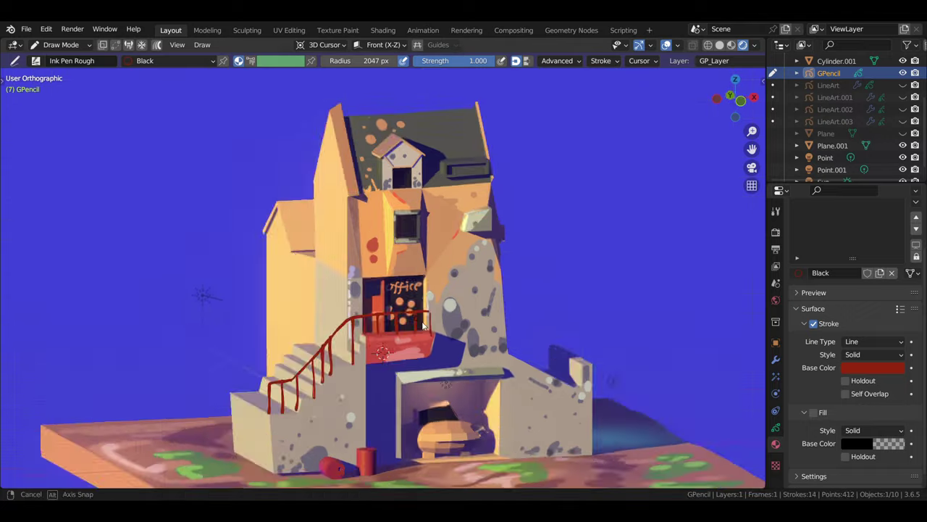
{"action": "left_click", "coordinate": [873, 367]}
{"action": "left_click_drag", "start_coordinate": [895, 206], "coordinate": [897, 281]}
{"action": "middle_click_drag", "start_coordinate": [442, 314], "coordinate": [363, 335]}
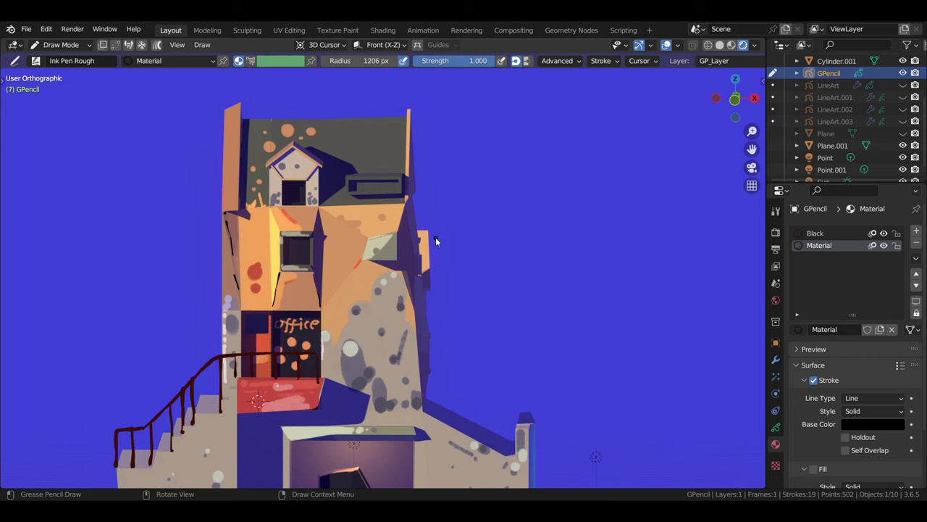
{"action": "middle_click_drag", "start_coordinate": [435, 236], "coordinate": [384, 310]}
Set Stroke Placement to Surface and draw a short ink line on the building's left edge
{"action": "key", "text": "KP_1"}
{"action": "left_click", "coordinate": [324, 44]}
{"action": "left_click", "coordinate": [304, 109]}
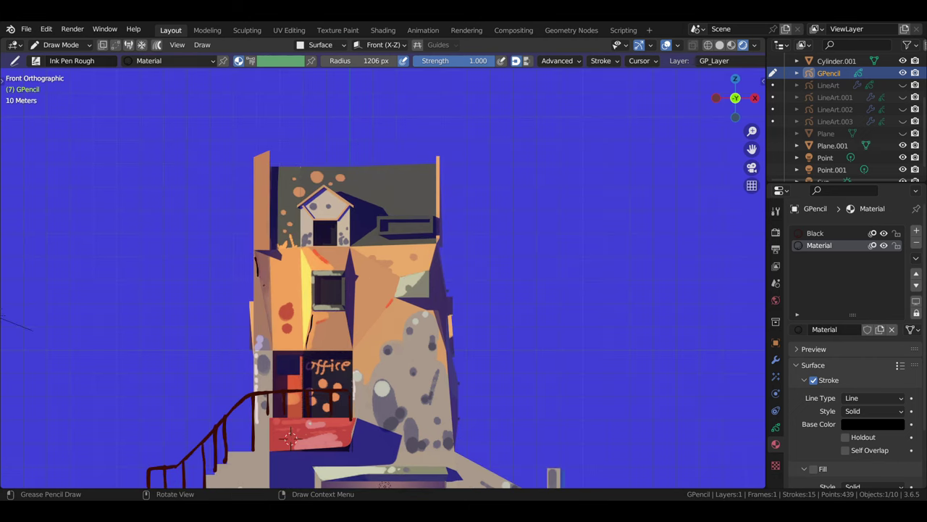
{"action": "left_click_drag", "start_coordinate": [265, 292], "coordinate": [266, 334]}
Outline the garage car with ink loops, replacing a rough scribble
{"action": "mouse_move", "coordinate": [265, 333]}
{"action": "middle_mouse_down"}
{"action": "mouse_move", "coordinate": [353, 278]}
{"action": "mouse_move", "coordinate": [377, 275]}
{"action": "middle_mouse_up"}
{"action": "middle_click_drag", "start_coordinate": [381, 342], "coordinate": [397, 367]}
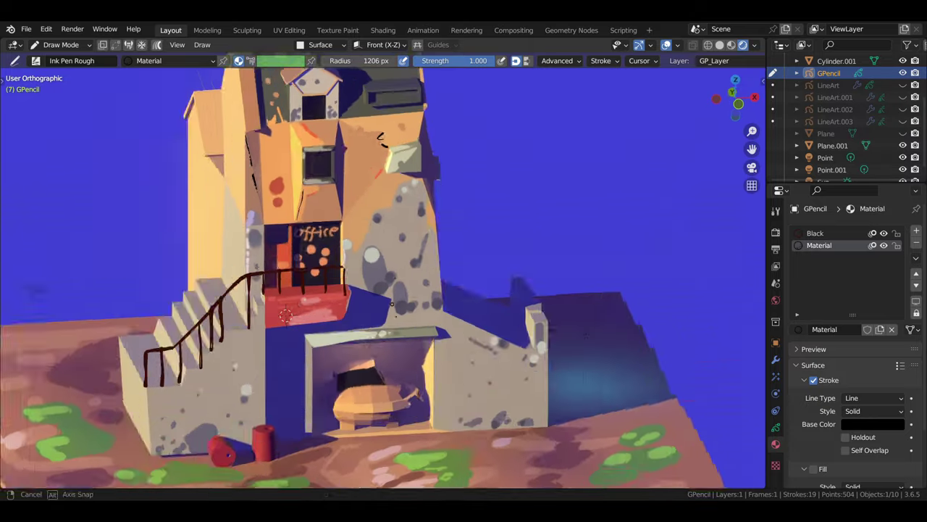
{"action": "key", "text": "ctrl+z"}
{"action": "left_click_drag", "start_coordinate": [390, 362], "coordinate": [373, 376]}
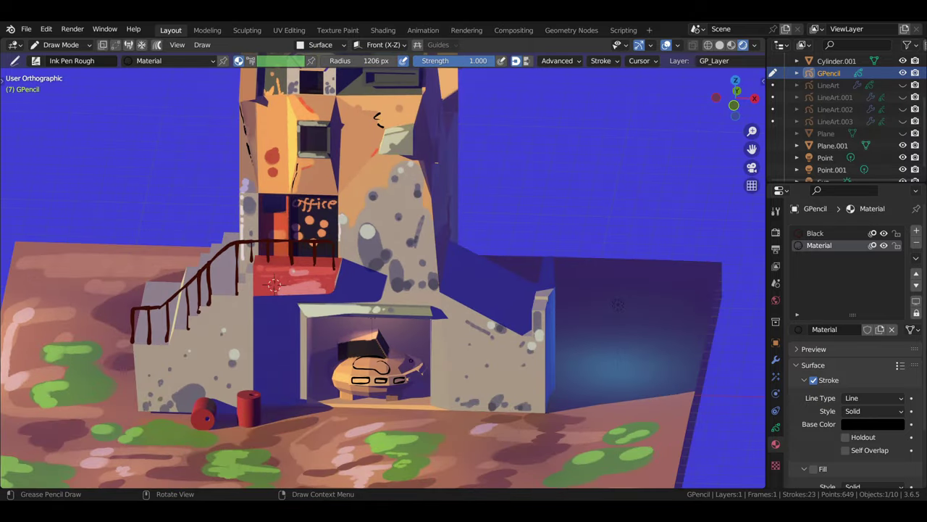
{"action": "mouse_move", "coordinate": [618, 304]}
{"action": "middle_mouse_down"}
{"action": "mouse_move", "coordinate": [564, 326]}
{"action": "mouse_move", "coordinate": [617, 329]}
{"action": "middle_mouse_up"}
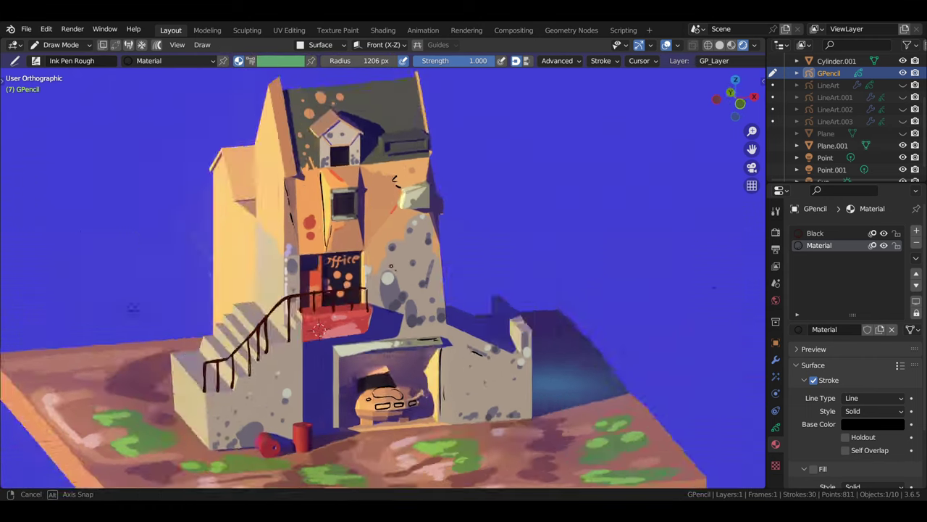
Add a new material slot, Material.001, for the pencil strokes
{"action": "key", "text": "KP_5"}
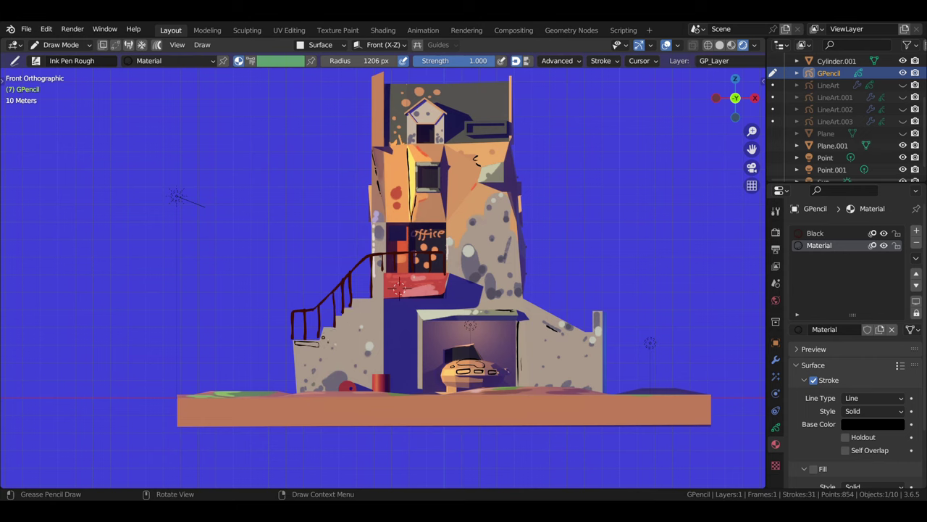
{"action": "mouse_move", "coordinate": [649, 343]}
{"action": "middle_mouse_down"}
{"action": "mouse_move", "coordinate": [655, 316]}
{"action": "mouse_move", "coordinate": [586, 324]}
{"action": "middle_mouse_up"}
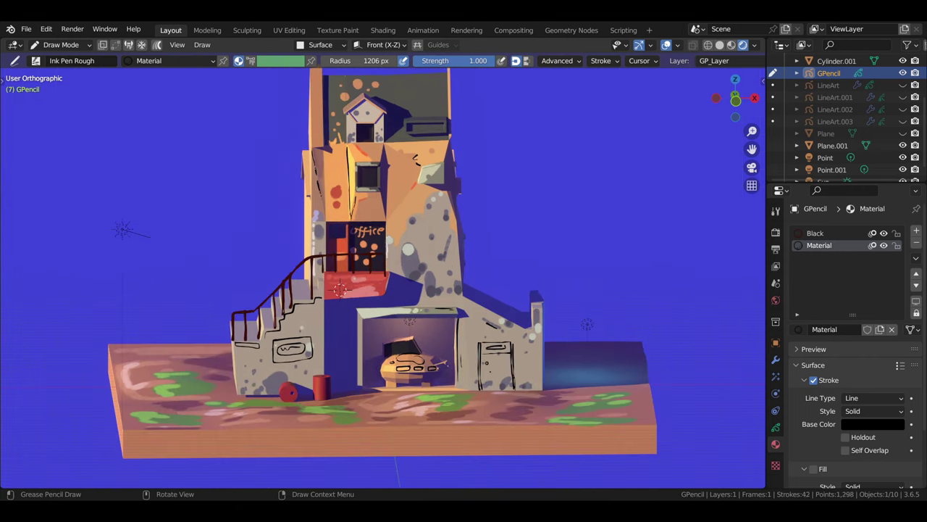
{"action": "left_click", "coordinate": [916, 230]}
Draw red brick marks on the right-hand door with Material.001
{"action": "left_click", "coordinate": [828, 329]}
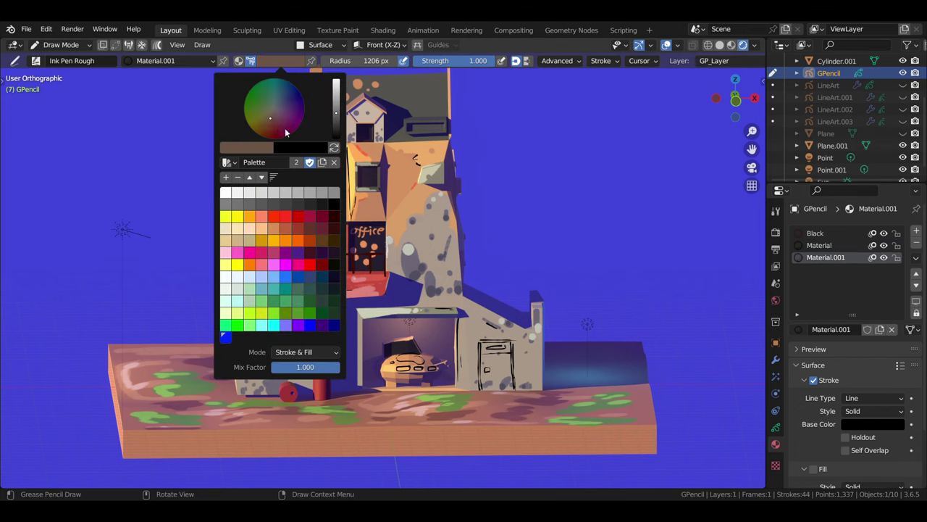
{"action": "scroll", "coordinate": [924, 417], "scroll_direction": "down", "scroll_amount": 2}
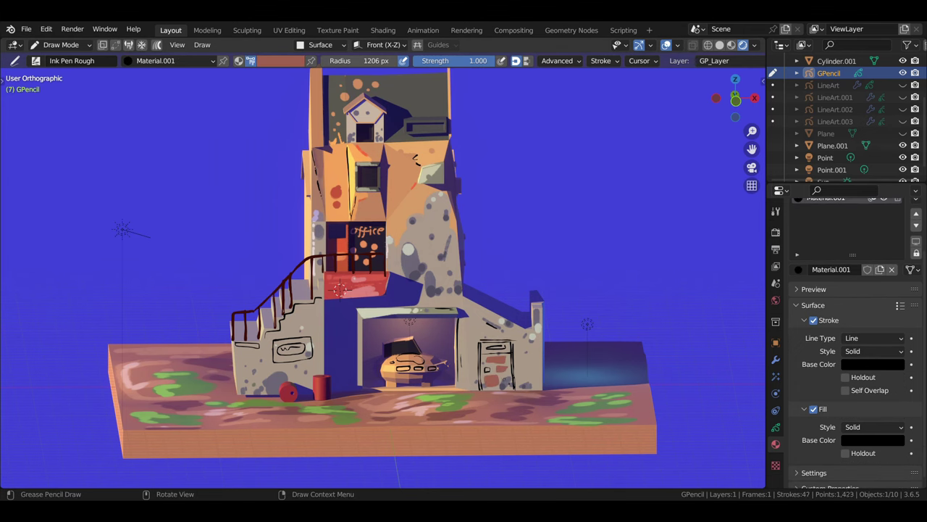
{"action": "middle_click_drag", "start_coordinate": [586, 324], "coordinate": [507, 359]}
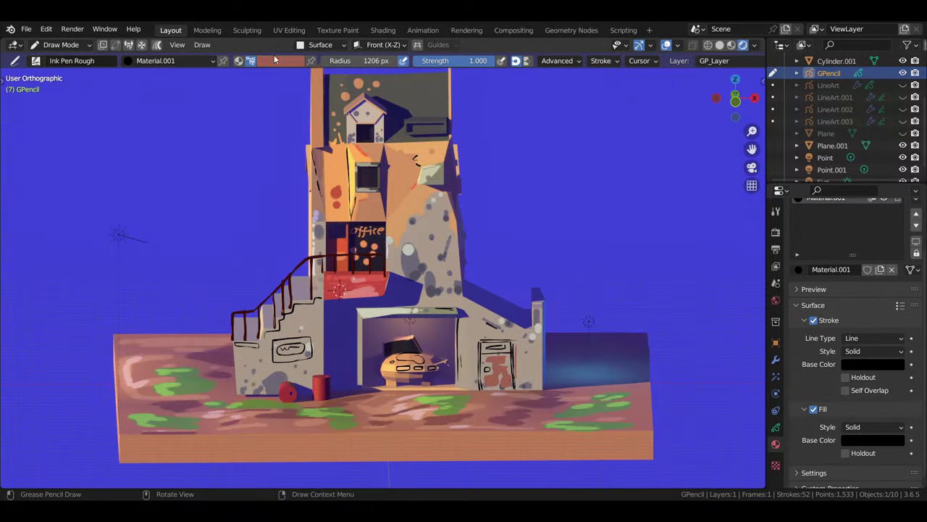
{"action": "left_click_drag", "start_coordinate": [499, 356], "coordinate": [499, 384]}
{"action": "middle_click_drag", "start_coordinate": [498, 383], "coordinate": [507, 377]}
{"action": "middle_click_drag", "start_coordinate": [350, 305], "coordinate": [311, 305]}
Switch the brush colour to a lighter orange and draw orange marks on the building
{"action": "left_click", "coordinate": [280, 60]}
{"action": "left_click", "coordinate": [332, 326]}
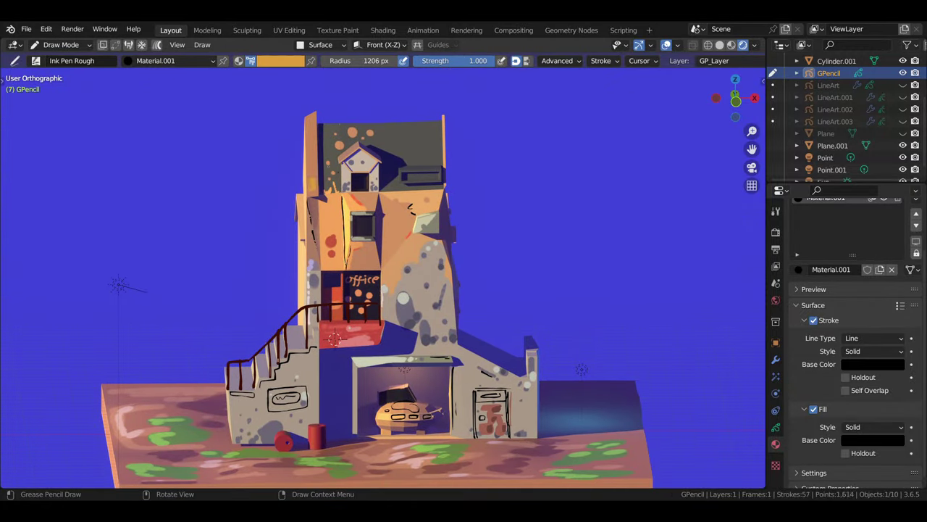
{"action": "middle_click_drag", "start_coordinate": [335, 338], "coordinate": [275, 218]}
{"action": "left_click_drag", "start_coordinate": [250, 181], "coordinate": [293, 231]}
{"action": "left_click", "coordinate": [280, 60]}
{"action": "left_click", "coordinate": [239, 217]}
{"action": "left_click_drag", "start_coordinate": [254, 199], "coordinate": [298, 252]}
{"action": "mouse_move", "coordinate": [298, 252]}
{"action": "middle_mouse_down"}
{"action": "mouse_move", "coordinate": [469, 259]}
{"action": "mouse_move", "coordinate": [406, 289]}
{"action": "middle_mouse_up"}
Return to the original Material using the brush's muted brown colour
{"action": "scroll", "coordinate": [848, 290], "scroll_direction": "up", "scroll_amount": 3}
{"action": "left_click", "coordinate": [819, 244]}
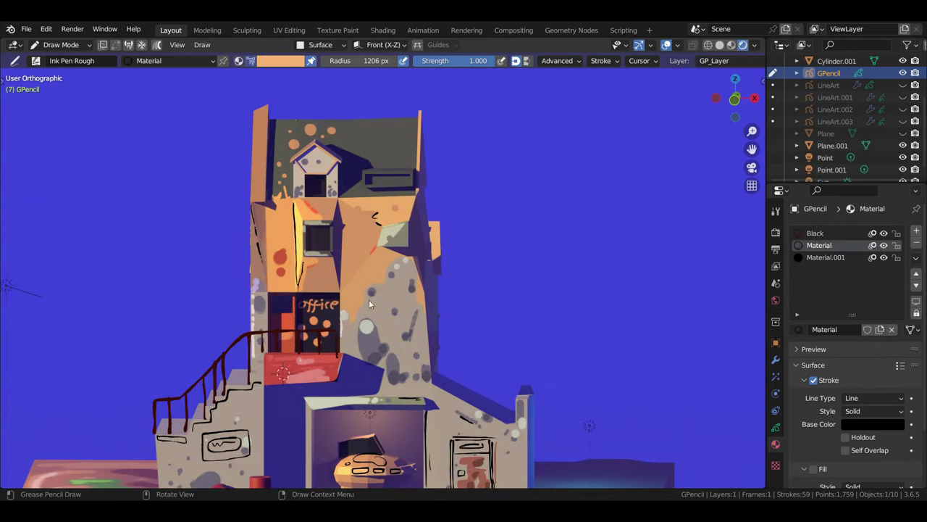
{"action": "left_click", "coordinate": [239, 61]}
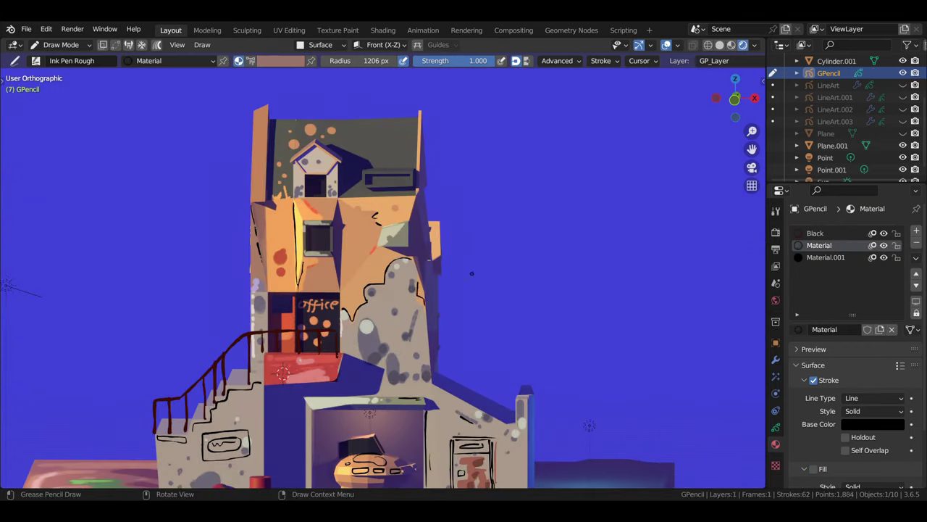
{"action": "mouse_move", "coordinate": [395, 312]}
{"action": "middle_mouse_down"}
{"action": "mouse_move", "coordinate": [395, 239]}
{"action": "mouse_move", "coordinate": [376, 318]}
{"action": "middle_mouse_up"}
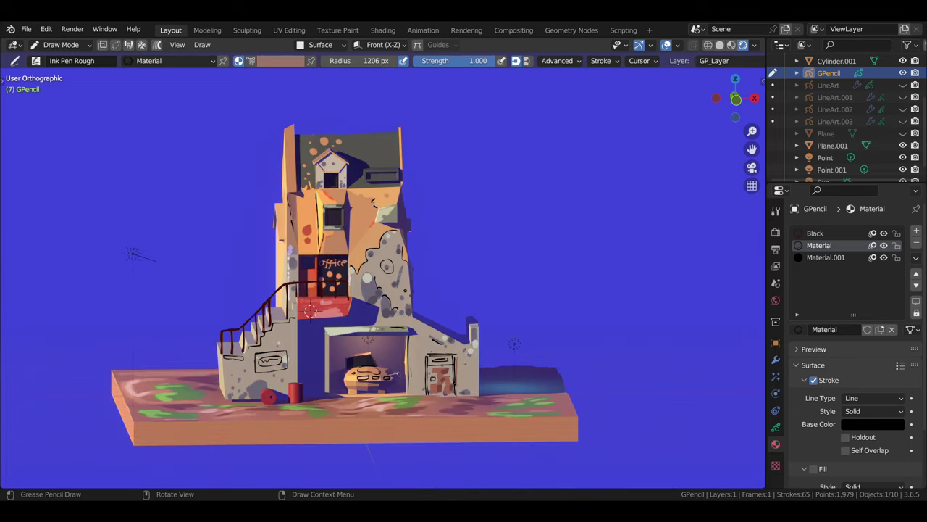
Draw ink spirals beside the garage door and further scribbles on the building walls
{"action": "middle_click_drag", "start_coordinate": [514, 344], "coordinate": [585, 357]}
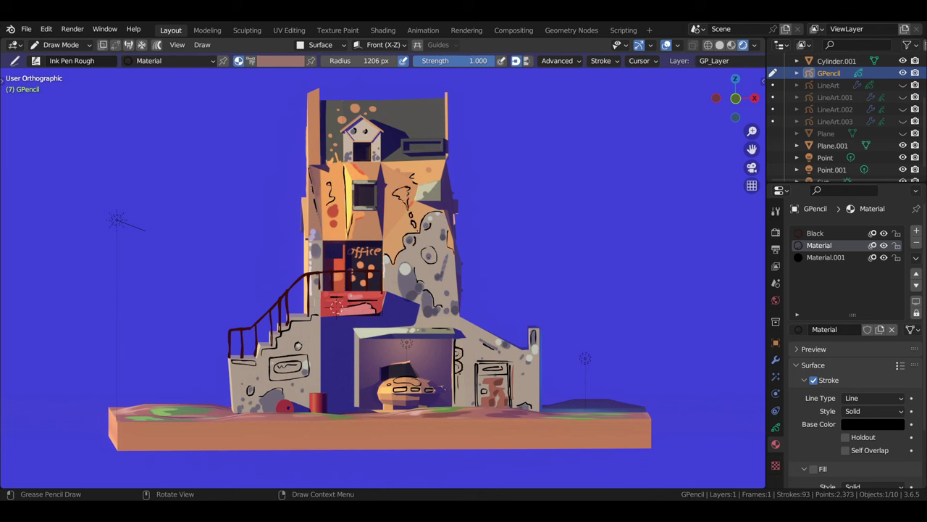
{"action": "mouse_move", "coordinate": [464, 339]}
{"action": "left_mouse_down"}
{"action": "mouse_move", "coordinate": [461, 371]}
{"action": "mouse_move", "coordinate": [472, 381]}
{"action": "left_mouse_up"}
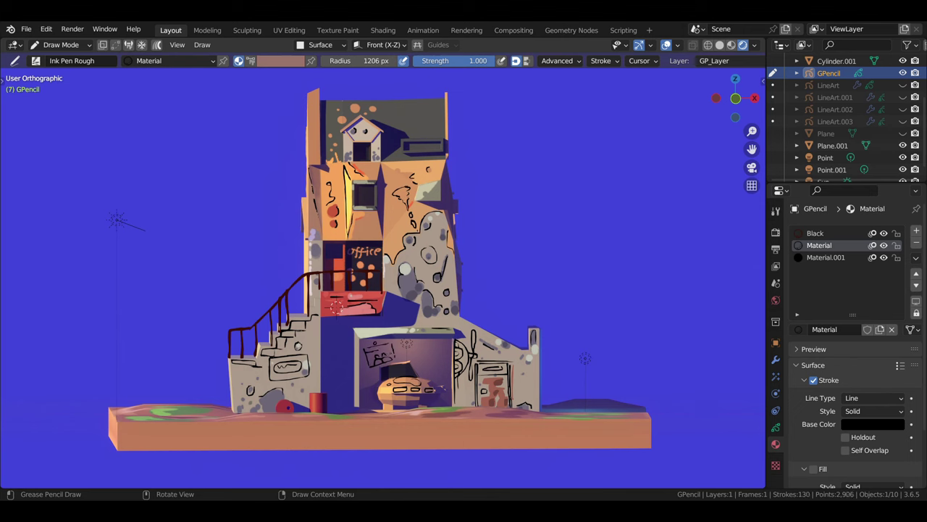
{"action": "left_click_drag", "start_coordinate": [378, 348], "coordinate": [394, 351]}
{"action": "middle_click_drag", "start_coordinate": [394, 351], "coordinate": [435, 391]}
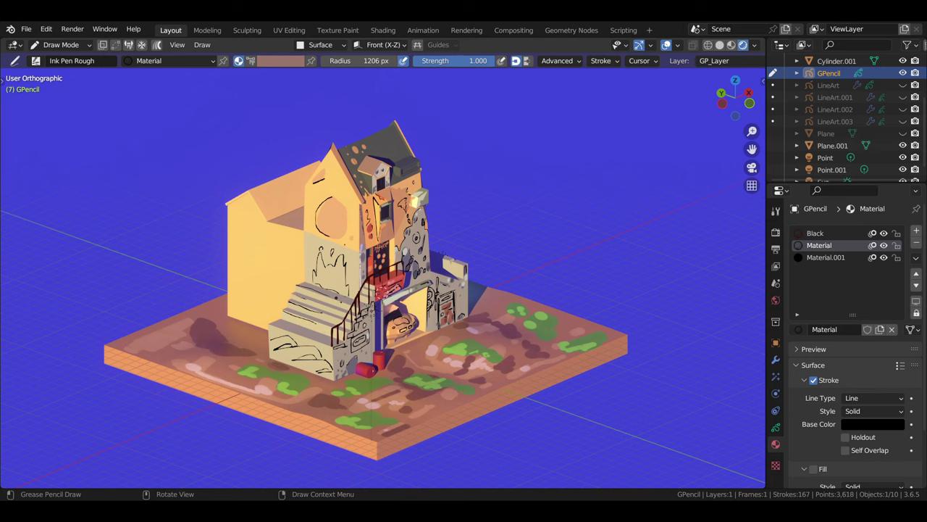
{"action": "middle_click_drag", "start_coordinate": [383, 275], "coordinate": [435, 275]}
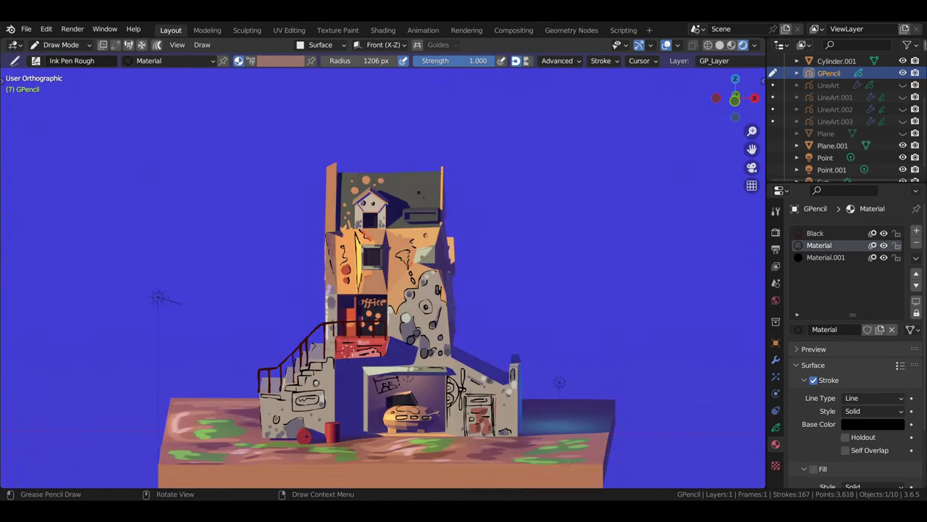
{"action": "scroll", "coordinate": [559, 382], "scroll_direction": "up", "scroll_amount": 3}
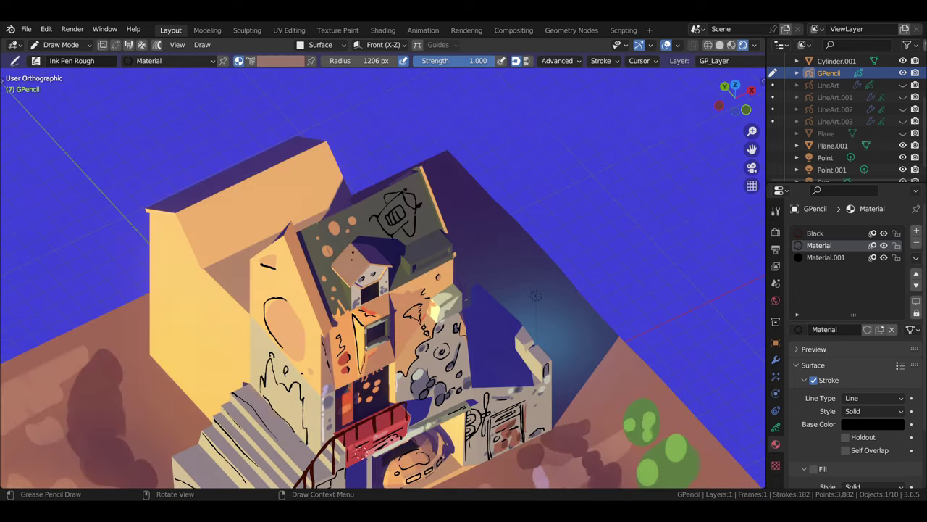
Draw ink lines across the back walls of the building
{"action": "mouse_move", "coordinate": [65, 460]}
{"action": "middle_mouse_down"}
{"action": "mouse_move", "coordinate": [561, 389]}
{"action": "mouse_move", "coordinate": [435, 348]}
{"action": "middle_mouse_up"}
{"action": "scroll", "coordinate": [561, 389], "scroll_direction": "down", "scroll_amount": 3}
{"action": "scroll", "coordinate": [561, 389], "scroll_direction": "up", "scroll_amount": 5}
{"action": "left_click_drag", "start_coordinate": [360, 305], "coordinate": [433, 320]}
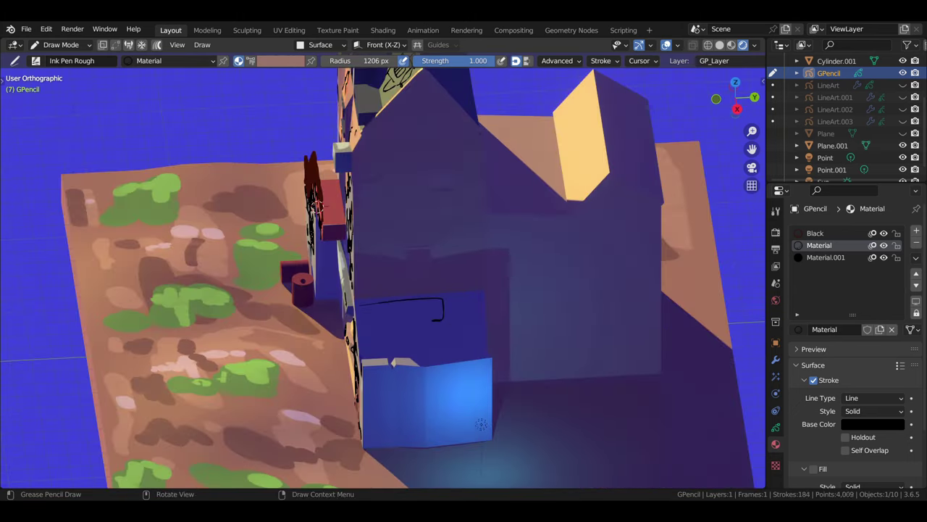
{"action": "mouse_move", "coordinate": [481, 423]}
{"action": "middle_mouse_down"}
{"action": "mouse_move", "coordinate": [554, 360]}
{"action": "mouse_move", "coordinate": [463, 341]}
{"action": "middle_mouse_up"}
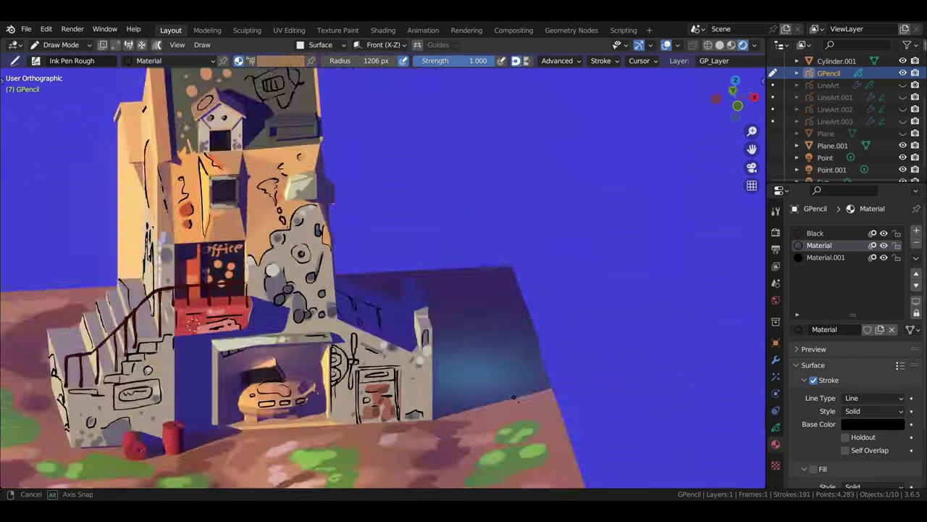
{"action": "left_click_drag", "start_coordinate": [450, 355], "coordinate": [520, 337]}
{"action": "mouse_move", "coordinate": [507, 347]}
{"action": "middle_mouse_down"}
{"action": "mouse_move", "coordinate": [435, 326]}
{"action": "mouse_move", "coordinate": [290, 217]}
{"action": "middle_mouse_up"}
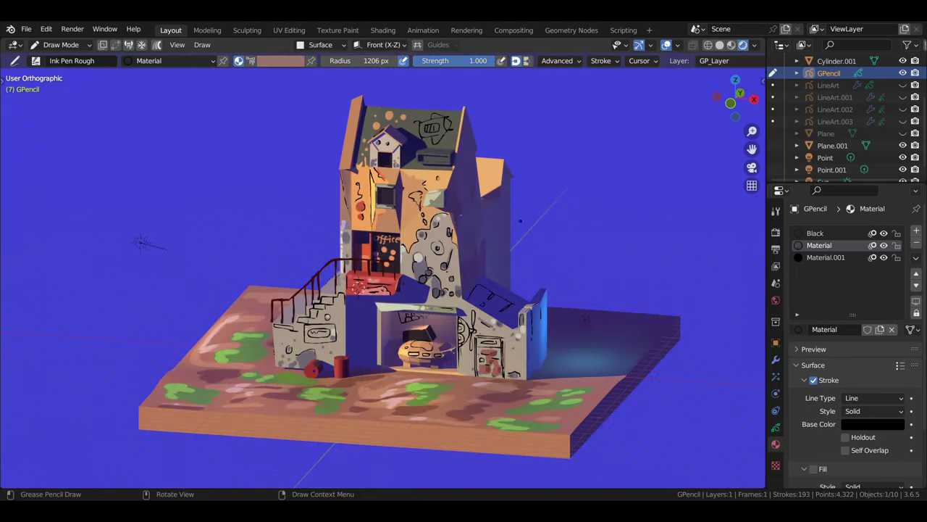
{"action": "scroll", "coordinate": [117, 119], "scroll_direction": "up", "scroll_amount": 4}
From top view, trace ink outlines around two grass patches on the ground
{"action": "key", "text": "KP_7"}
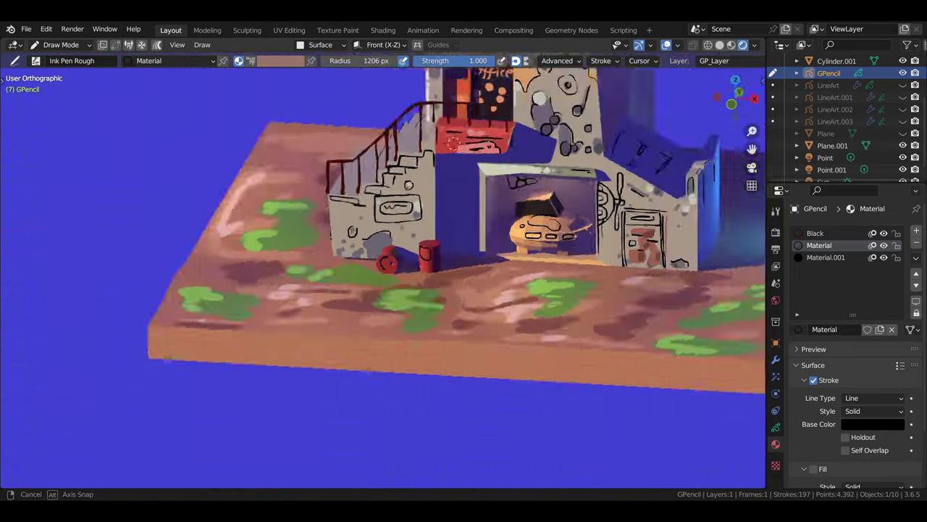
{"action": "left_click_drag", "start_coordinate": [444, 291], "coordinate": [439, 340]}
{"action": "middle_click_drag", "start_coordinate": [439, 340], "coordinate": [406, 304]}
{"action": "key", "text": "KP_7"}
{"action": "left_click_drag", "start_coordinate": [333, 281], "coordinate": [394, 281]}
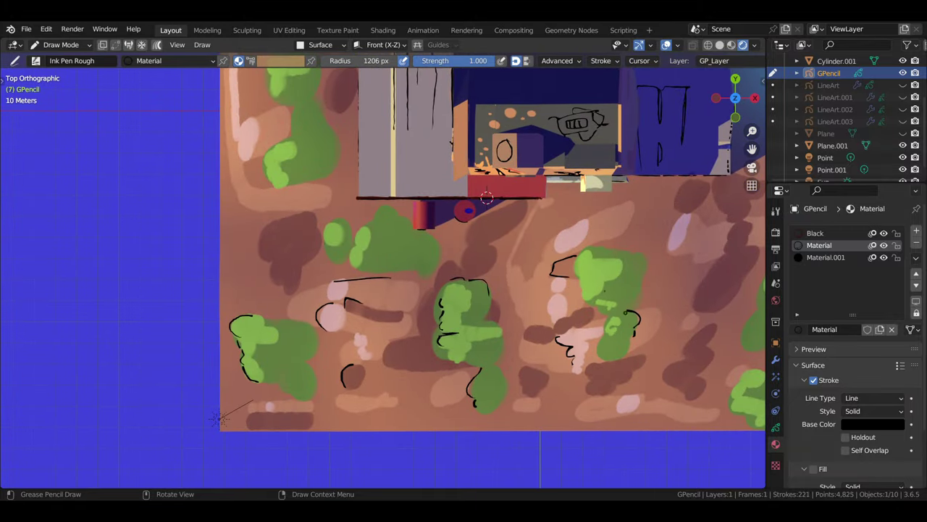
{"action": "scroll", "coordinate": [290, 174], "scroll_direction": "down", "scroll_amount": 3}
{"action": "scroll", "coordinate": [487, 267], "scroll_direction": "up", "scroll_amount": 3}
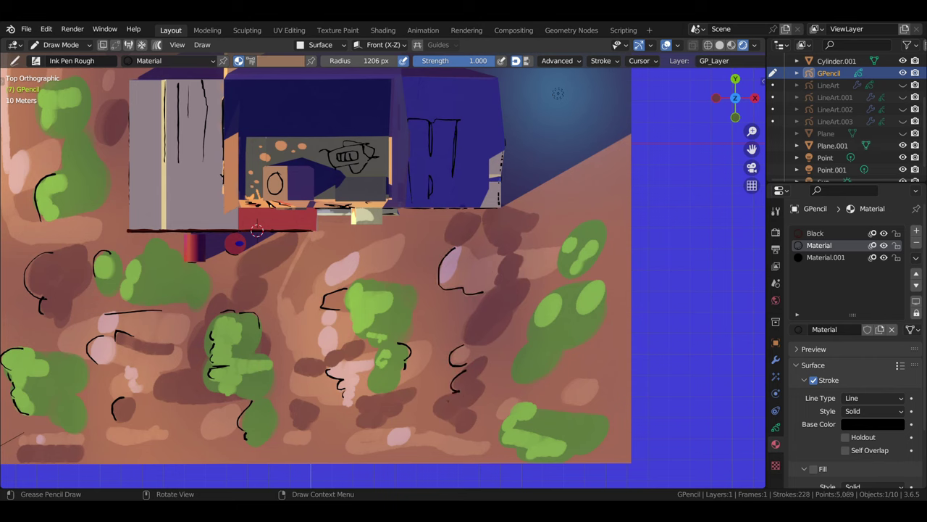
Add one final ink mark on the ground and review the whole diorama from above
{"action": "left_click", "coordinate": [257, 231]}
{"action": "middle_click_drag", "start_coordinate": [257, 230], "coordinate": [480, 338]}
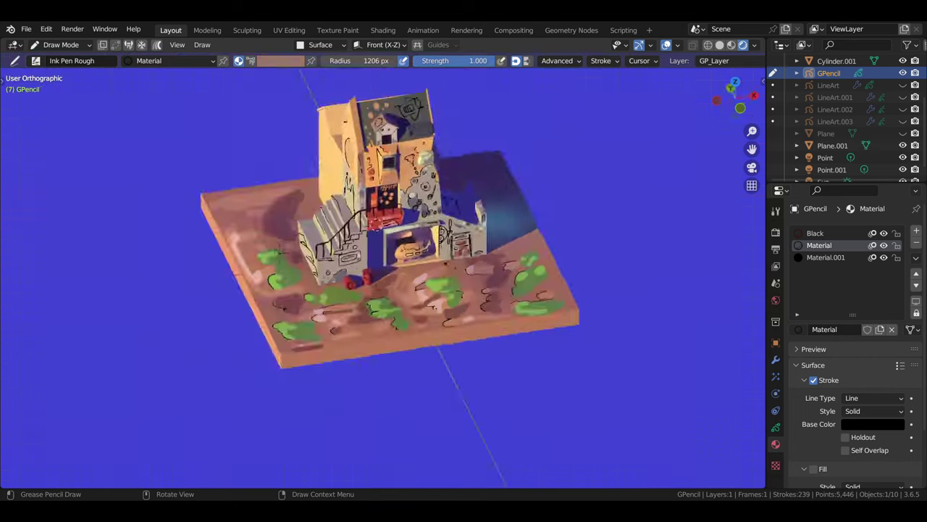
{"action": "key", "text": "KP_7"}
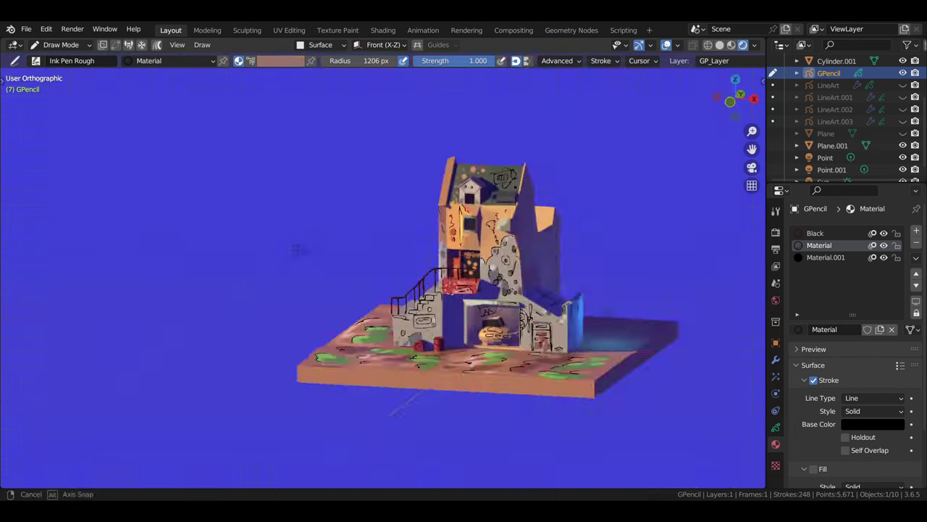